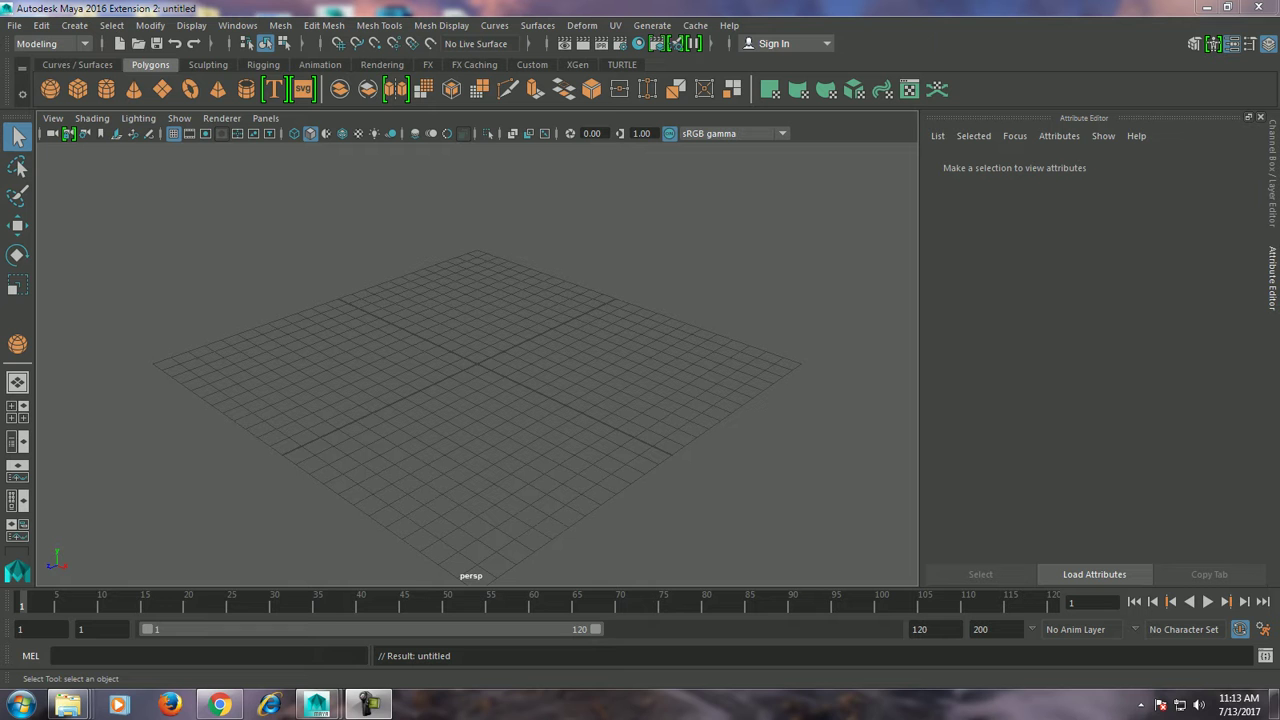
Write a Notepad intro on modeling a glass in Maya with a glass material, then minimize it.
{"action": "key", "text": "Return"}
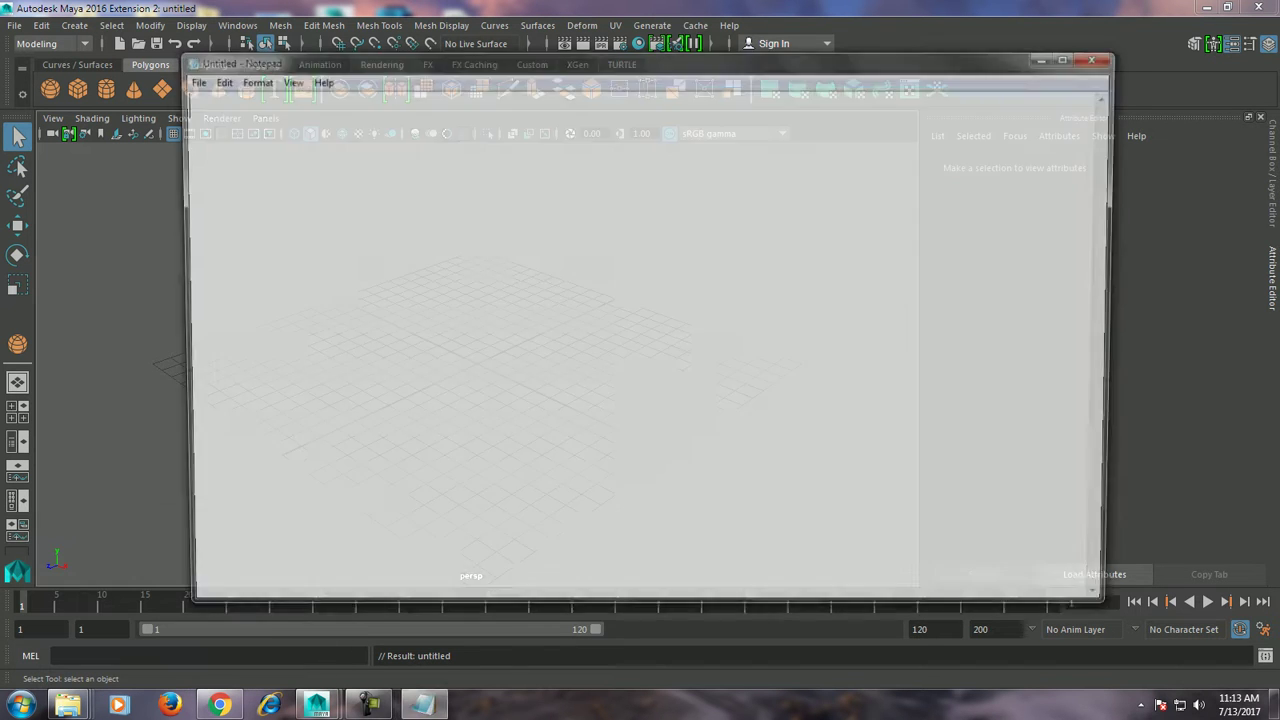
{"action": "type", "text": "Tutorial oModelingglass inMayand tex"}
{"action": "key", "text": "BackSpace"}
{"action": "key", "text": "BackSpace"}
{"action": "key", "text": "BackSpace"}
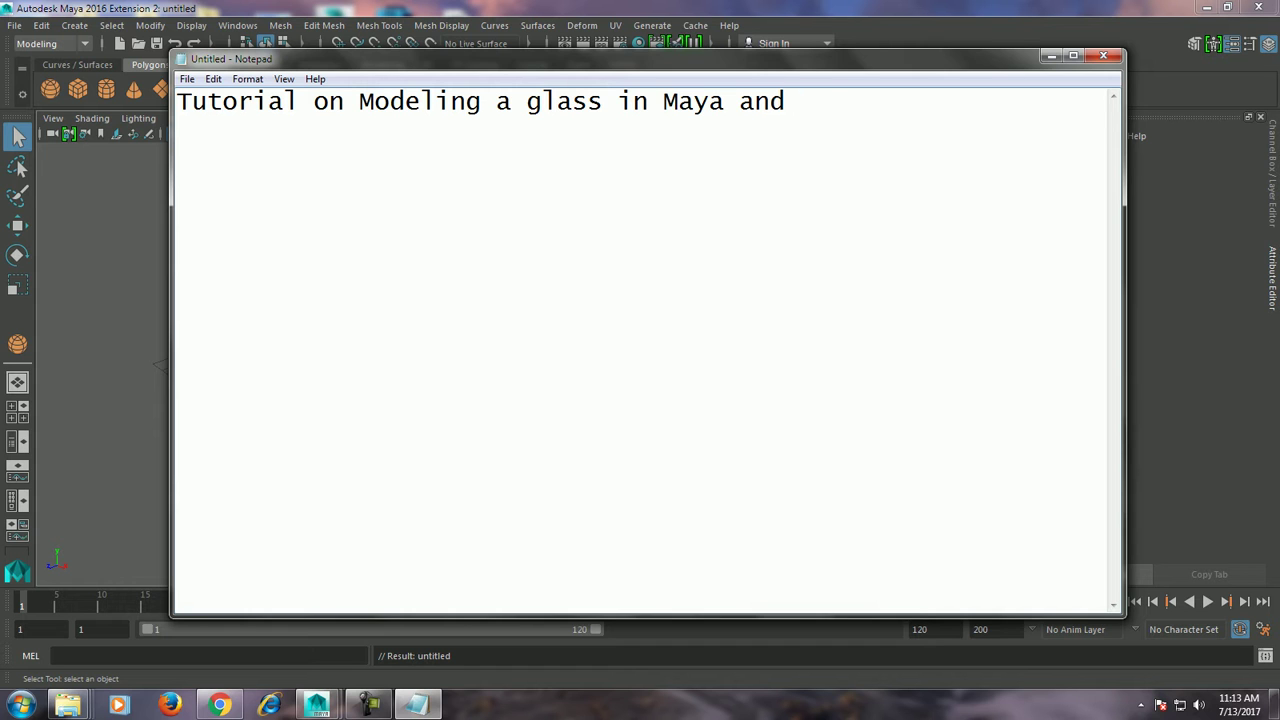
{"action": "type", "text": "giving it a "}
{"action": "type", "text": "glass "}
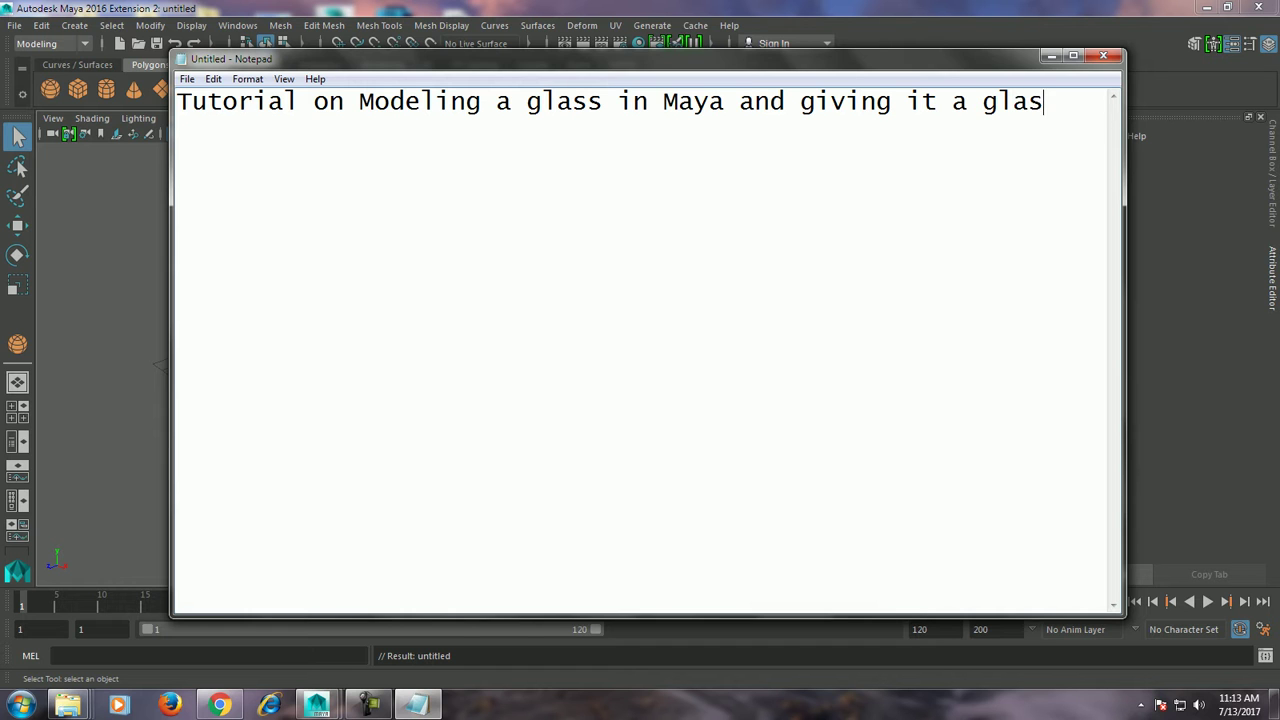
{"action": "type", "text": "material"}
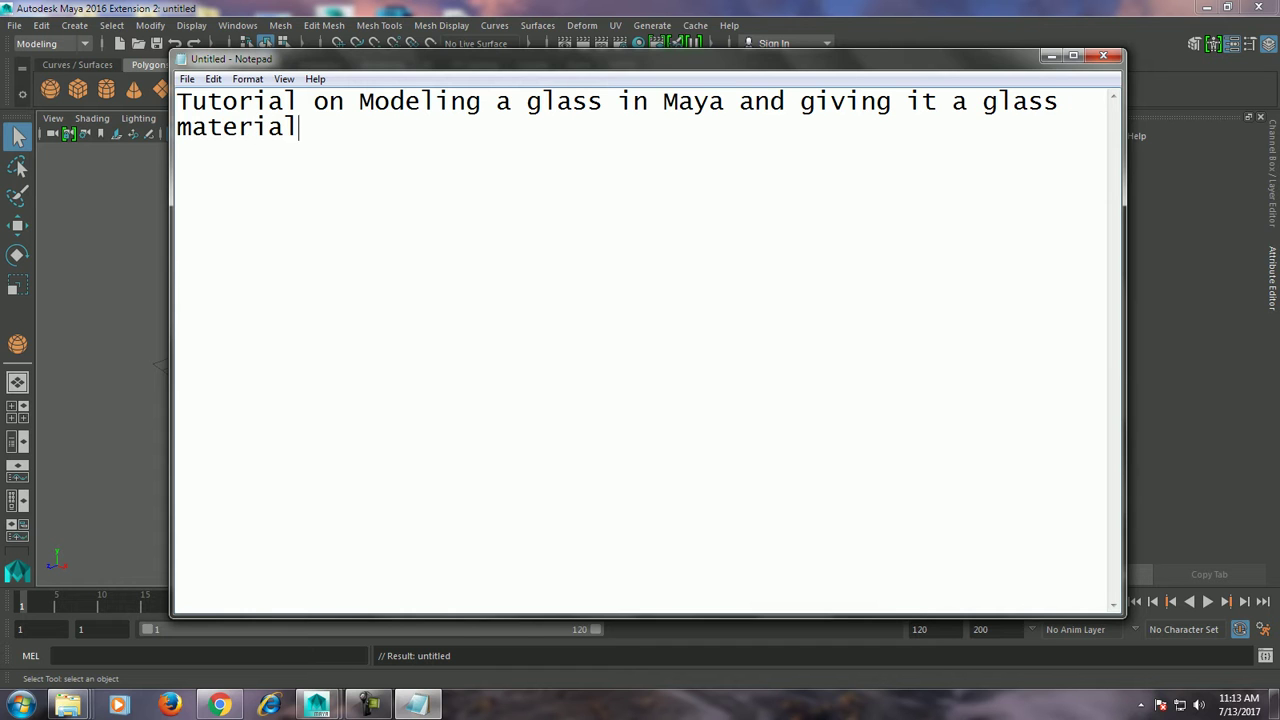
{"action": "type", "text": "..  lets get started.."}
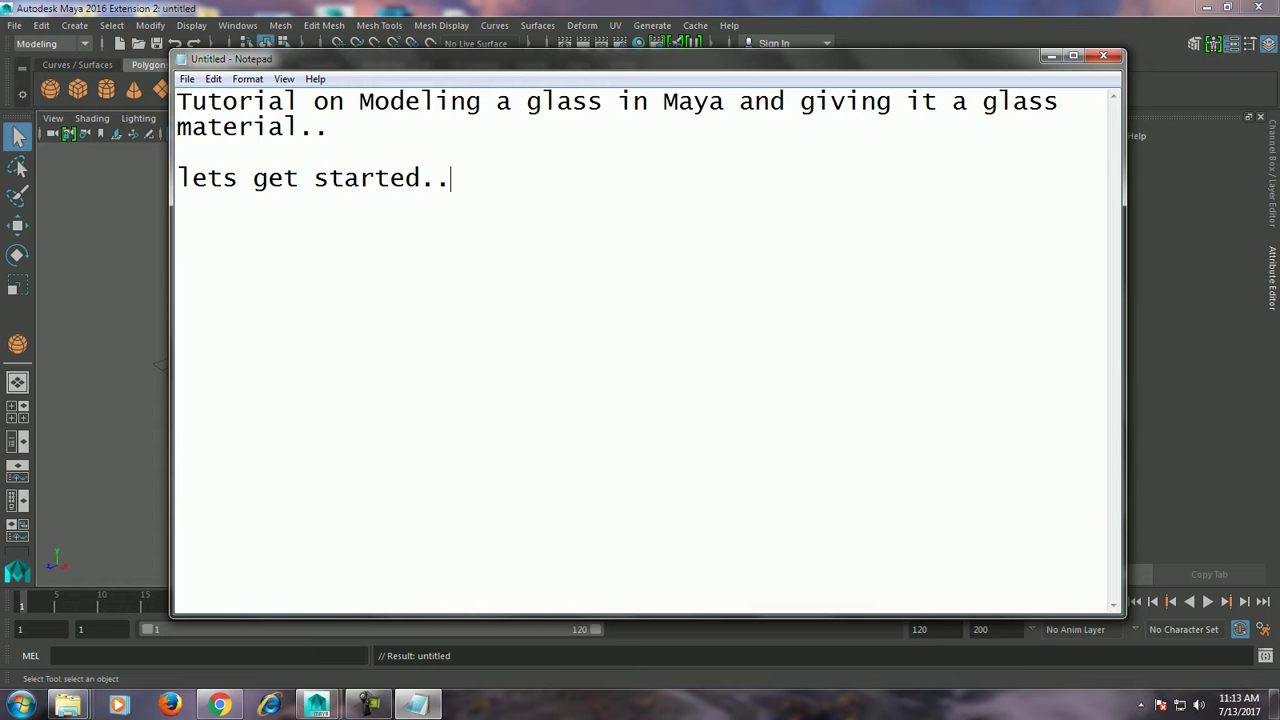
{"action": "left_click", "coordinate": [1051, 55]}
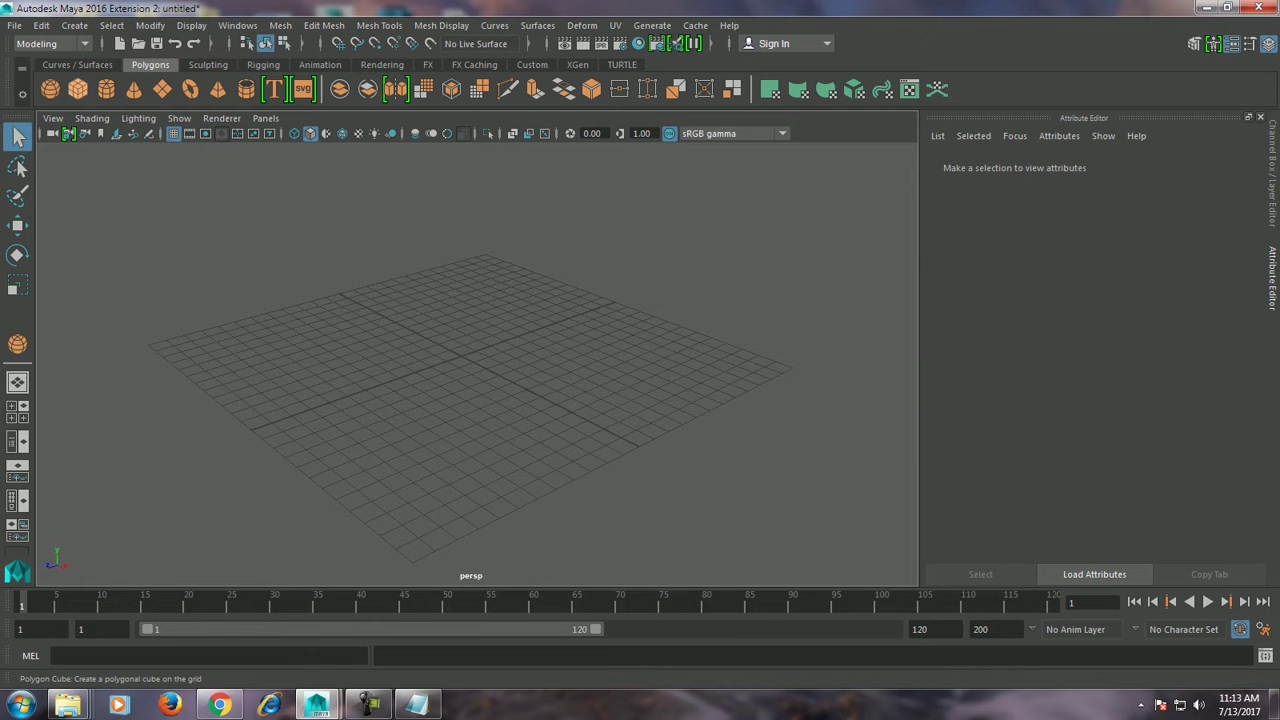
Draw a large, tall polygon cube on the grid.
{"action": "left_click", "coordinate": [17, 343]}
{"action": "mouse_move", "coordinate": [300, 330]}
{"action": "left_mouse_down"}
{"action": "mouse_move", "coordinate": [700, 520]}
{"action": "mouse_move", "coordinate": [700, 400]}
{"action": "left_mouse_up"}
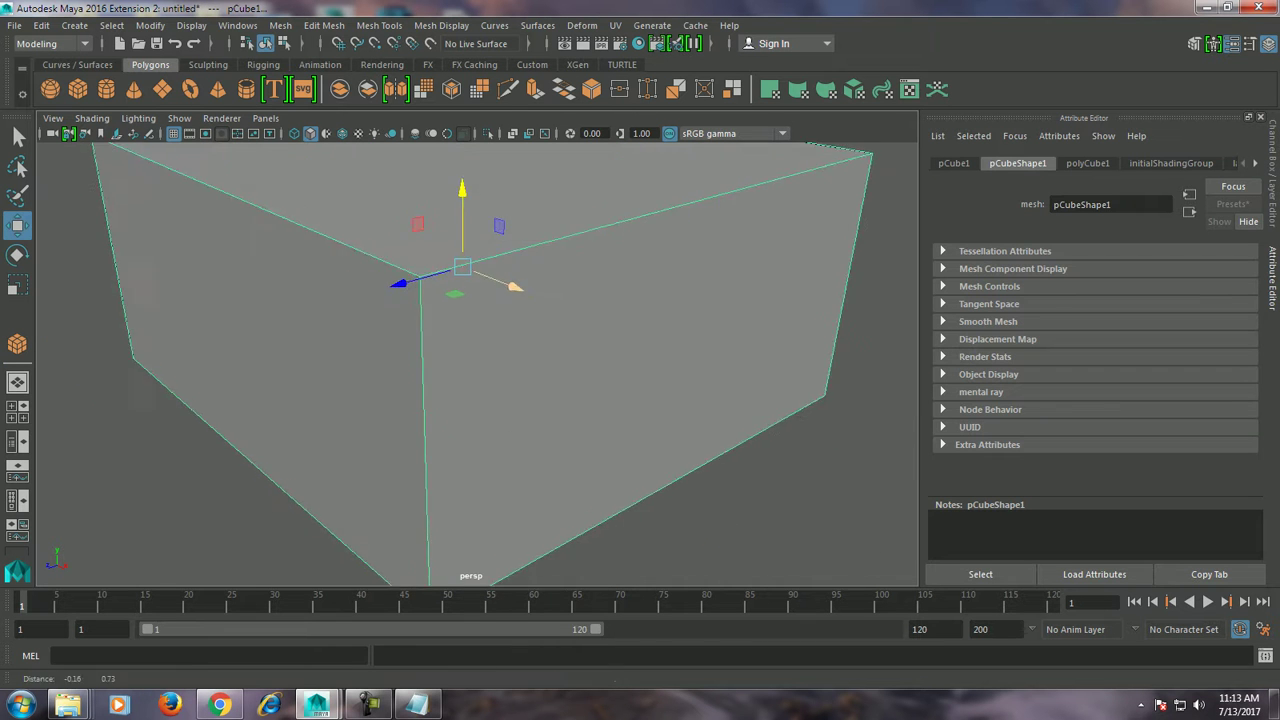
{"action": "left_click_drag", "start_coordinate": [450, 300], "coordinate": [544, 243], "text": "alt"}
Delete the cube's front and right faces to open up the room.
{"action": "right_click", "coordinate": [544, 243]}
{"action": "left_click", "coordinate": [544, 287]}
{"action": "left_click", "coordinate": [560, 320]}
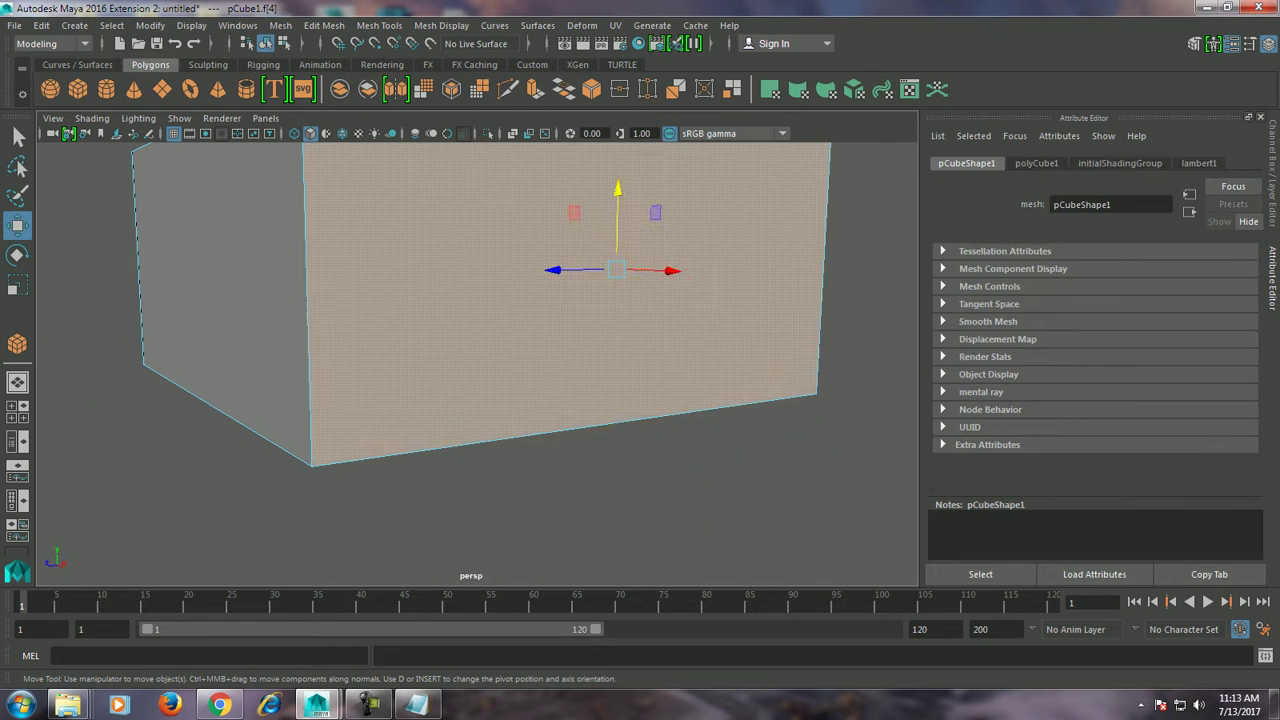
{"action": "key", "text": "Delete"}
{"action": "left_click_drag", "start_coordinate": [470, 350], "coordinate": [600, 340], "text": "alt"}
{"action": "left_click", "coordinate": [760, 400]}
{"action": "key", "text": "Delete"}
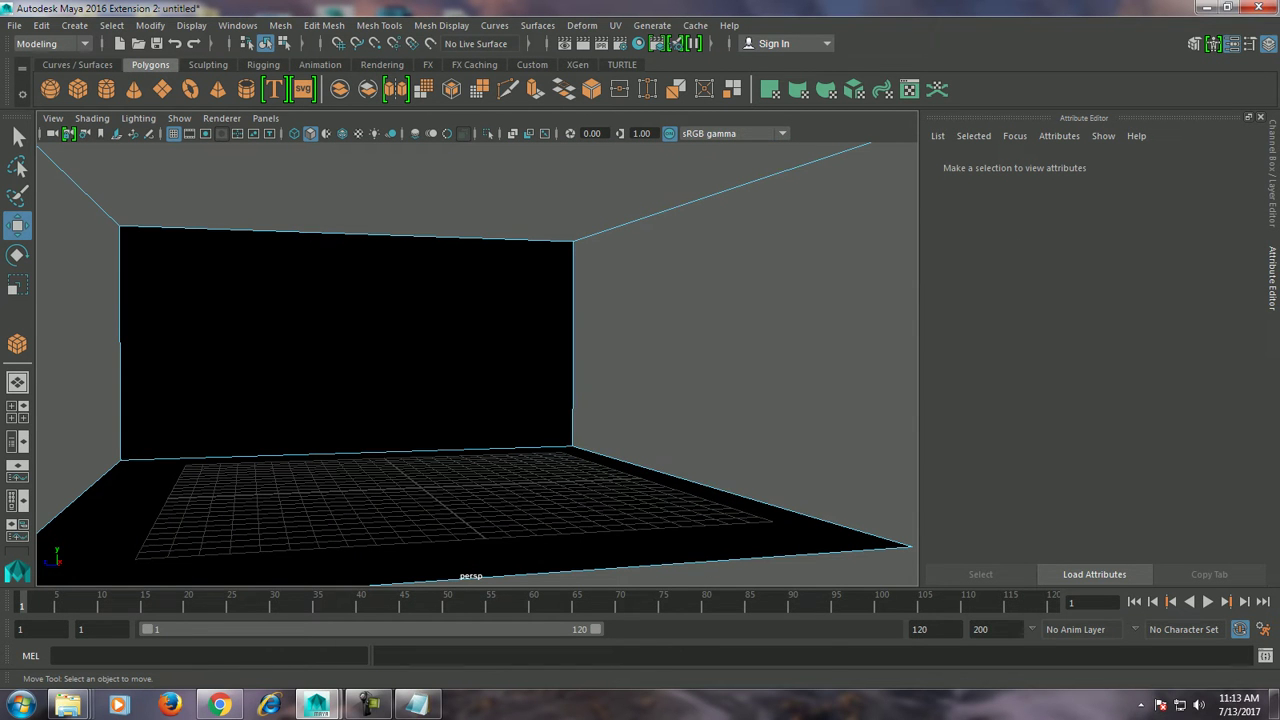
Reselect the whole box from a view into its back corner and bring up its material options.
{"action": "right_click_drag", "start_coordinate": [757, 245], "coordinate": [757, 288]}
{"action": "scroll", "coordinate": [477, 360], "scroll_direction": "down", "scroll_amount": 3}
{"action": "right_click_drag", "start_coordinate": [600, 320], "coordinate": [590, 266]}
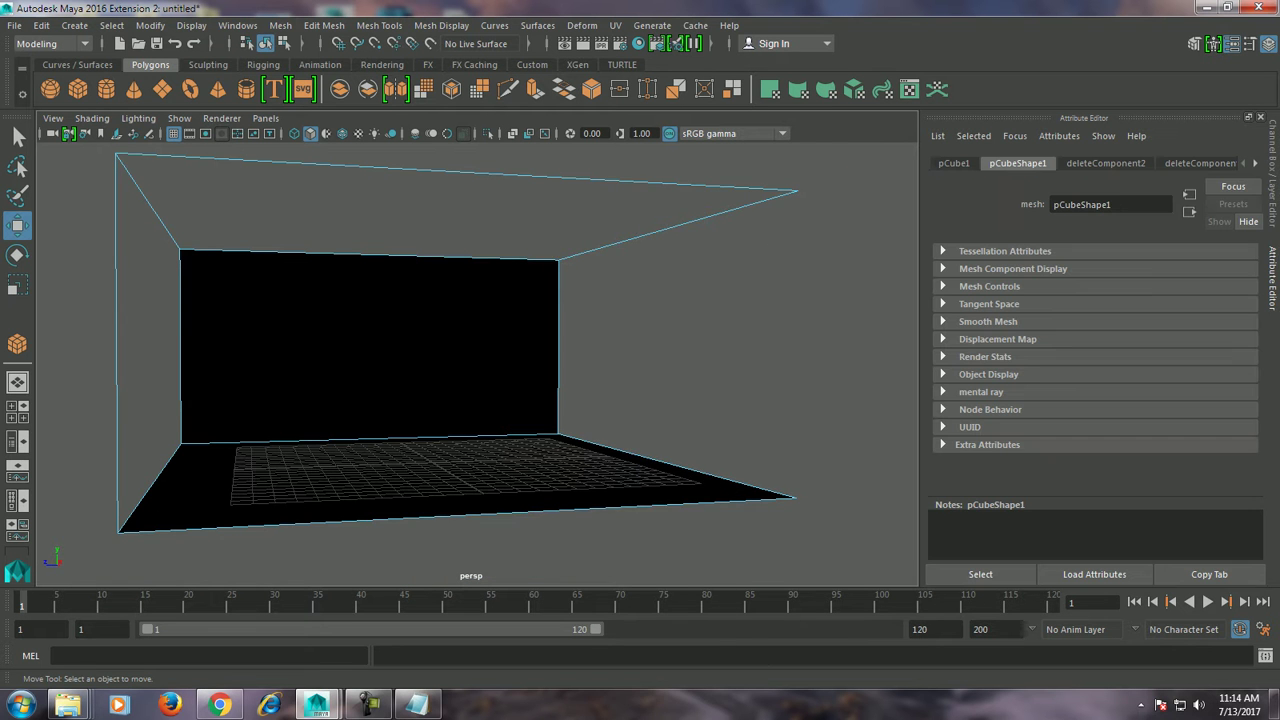
{"action": "left_click_drag", "start_coordinate": [600, 350], "coordinate": [700, 400], "text": "alt"}
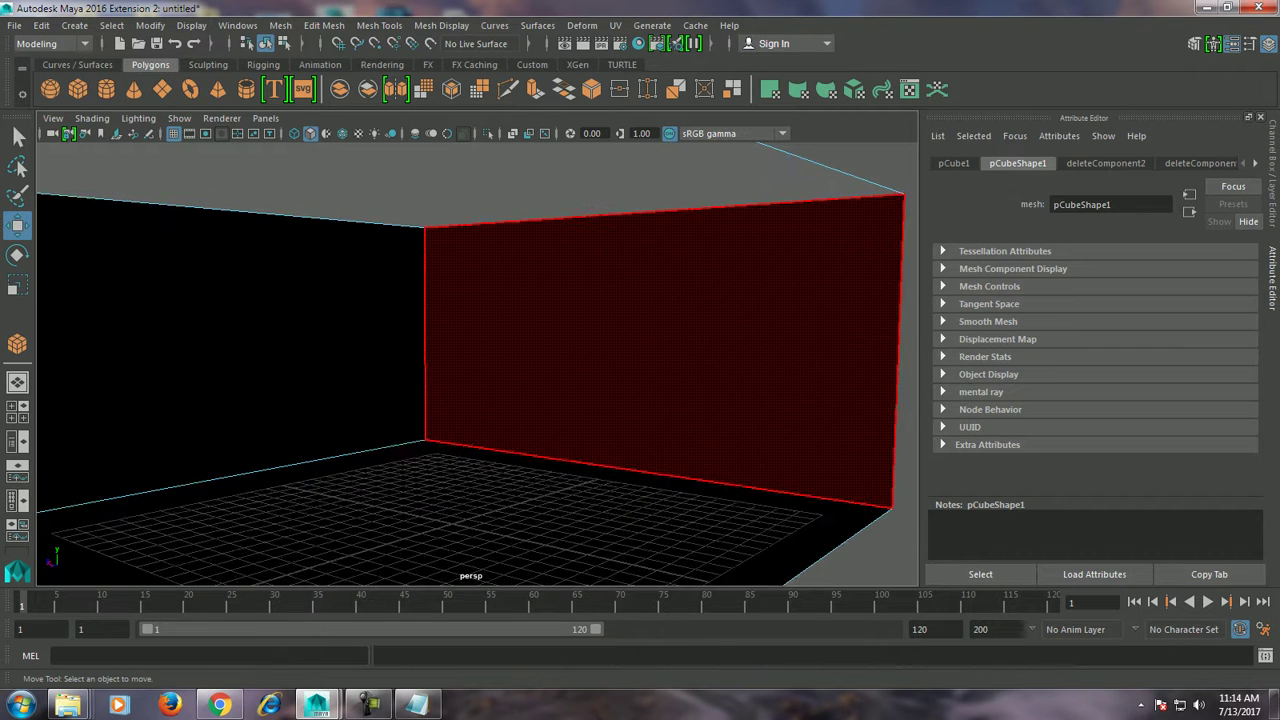
{"action": "scroll", "coordinate": [700, 400], "scroll_direction": "up", "scroll_amount": 3}
{"action": "mouse_move", "coordinate": [475, 242]}
{"action": "right_mouse_down"}
{"action": "mouse_move", "coordinate": [503, 227]}
{"action": "mouse_move", "coordinate": [520, 611]}
{"action": "right_mouse_up"}
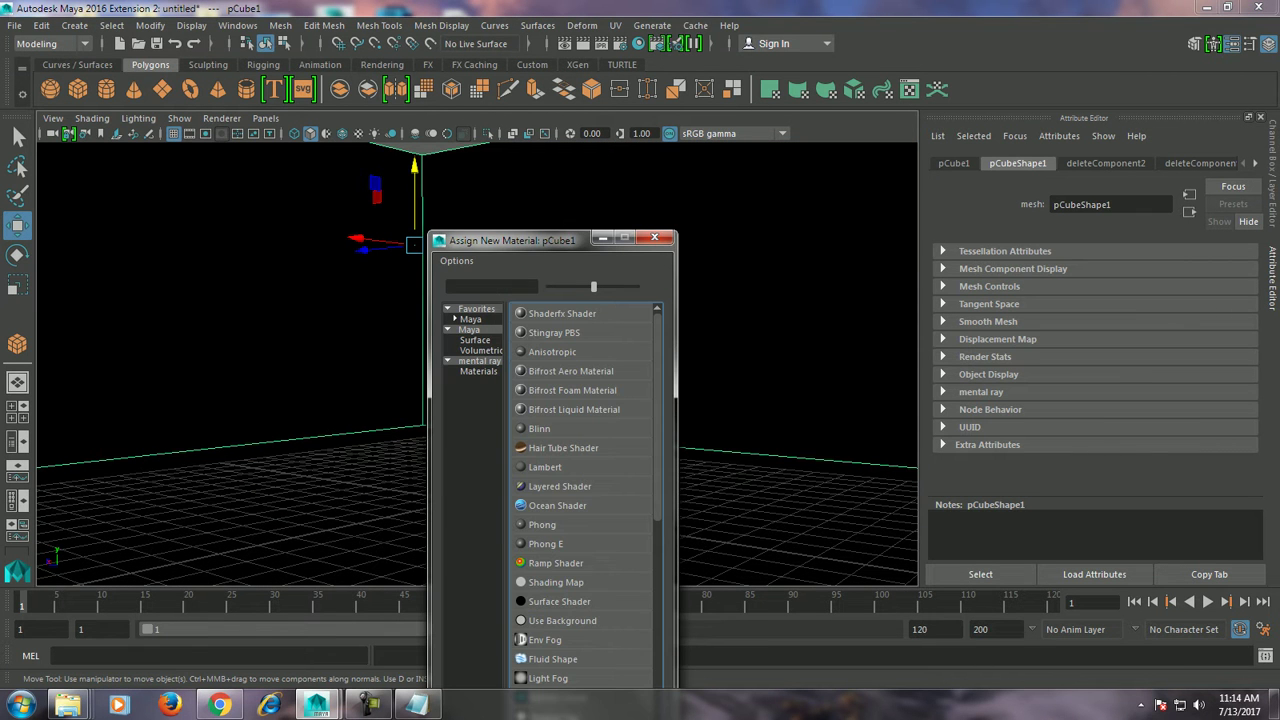
Assign a new Lambert material to the box with a file texture on its colour.
{"action": "left_click", "coordinate": [545, 467]}
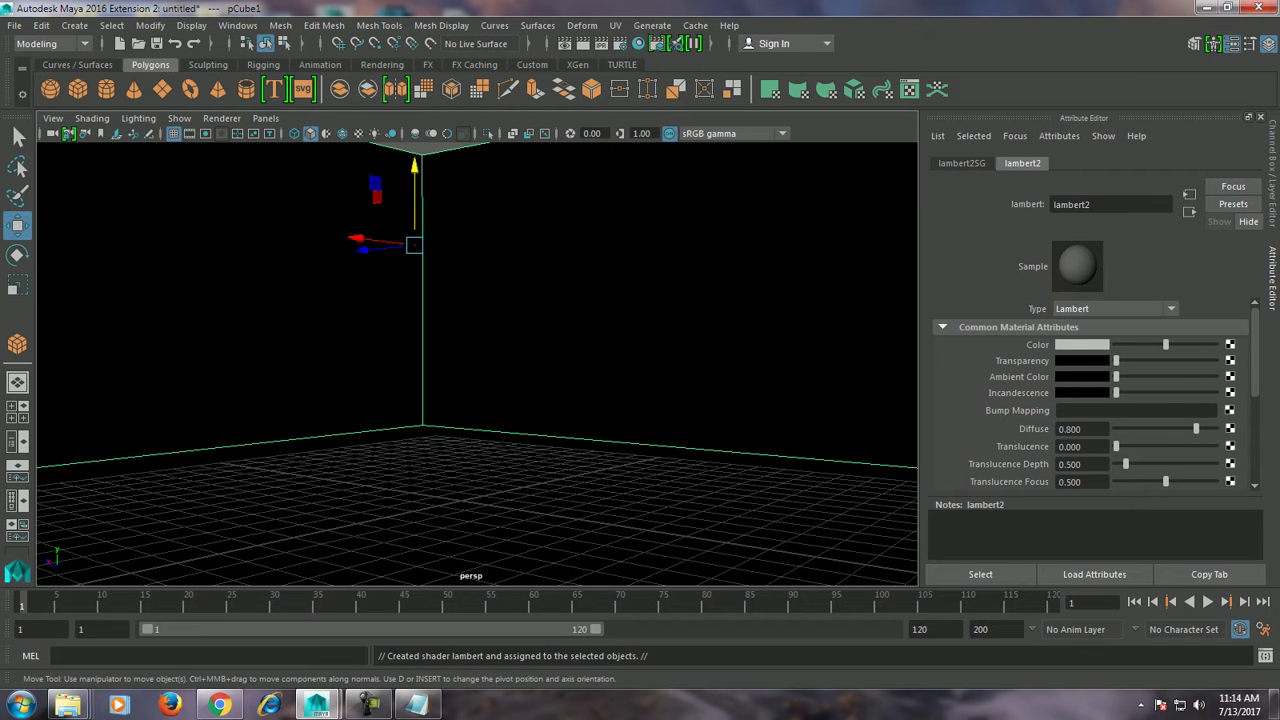
{"action": "left_click", "coordinate": [608, 371]}
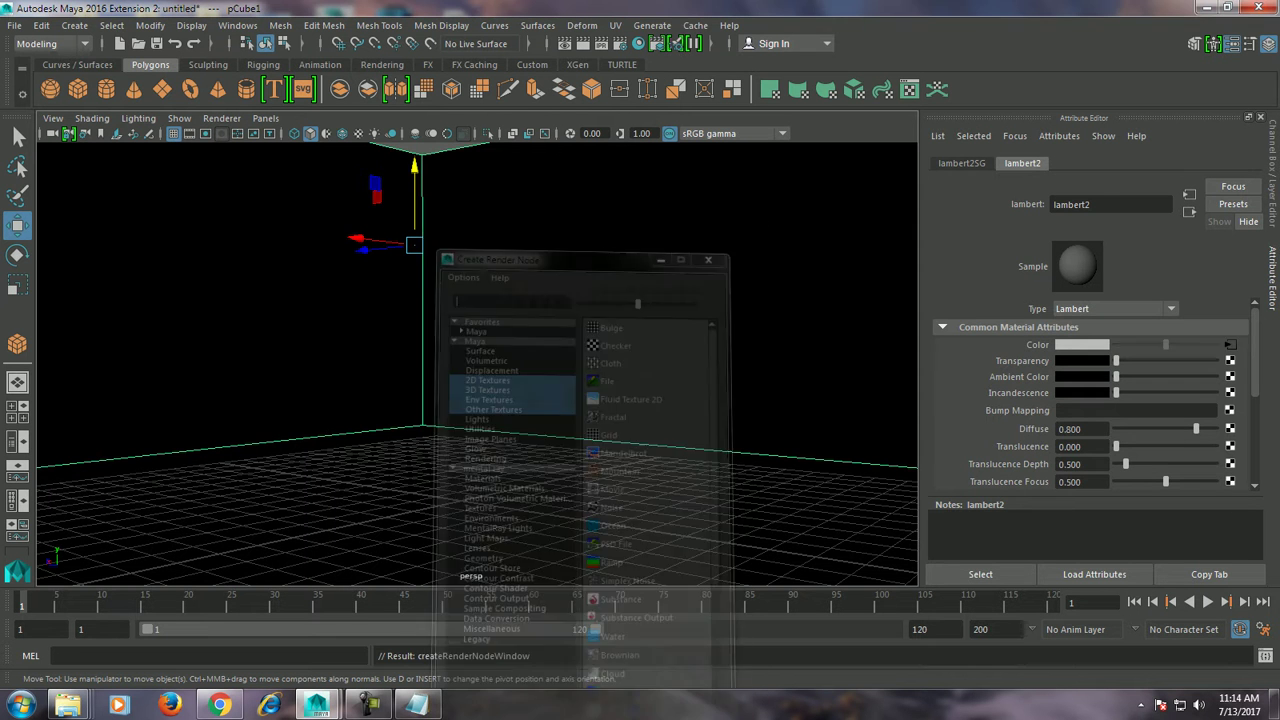
{"action": "left_click", "coordinate": [1234, 382]}
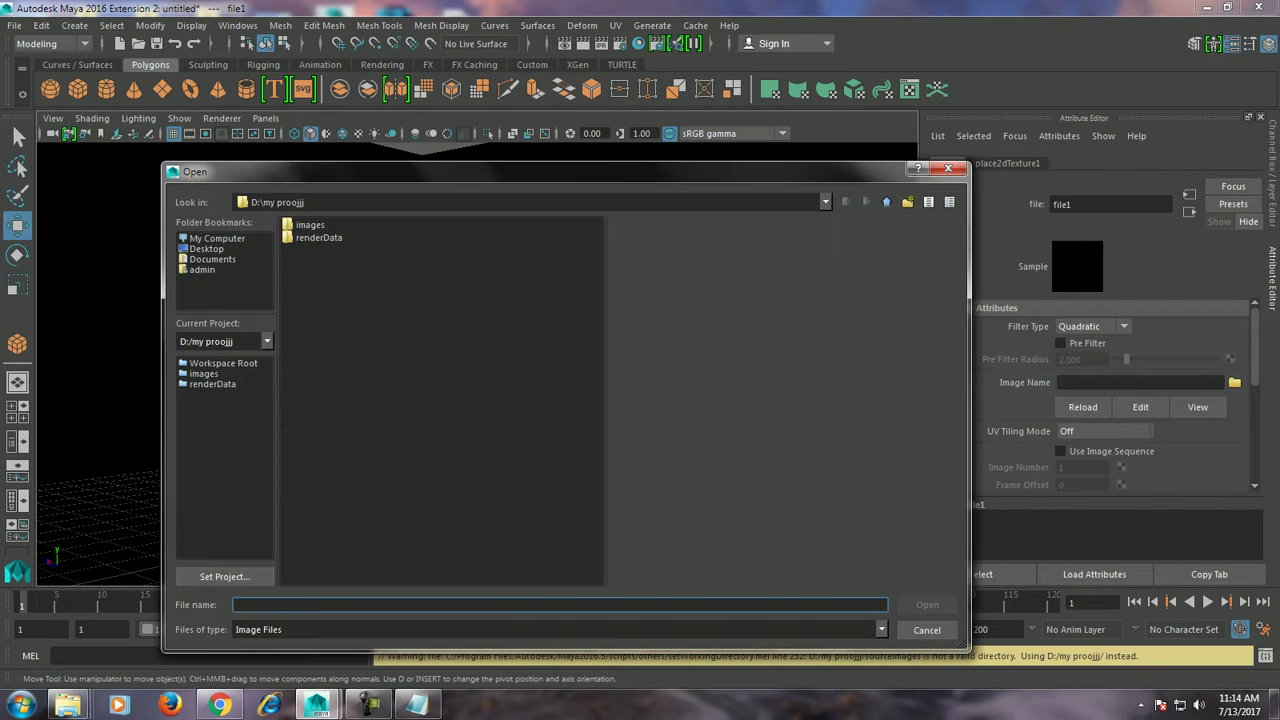
Browse to the D: drive's kayo > Texture lib > Architectual texture folder.
{"action": "left_click", "coordinate": [217, 238]}
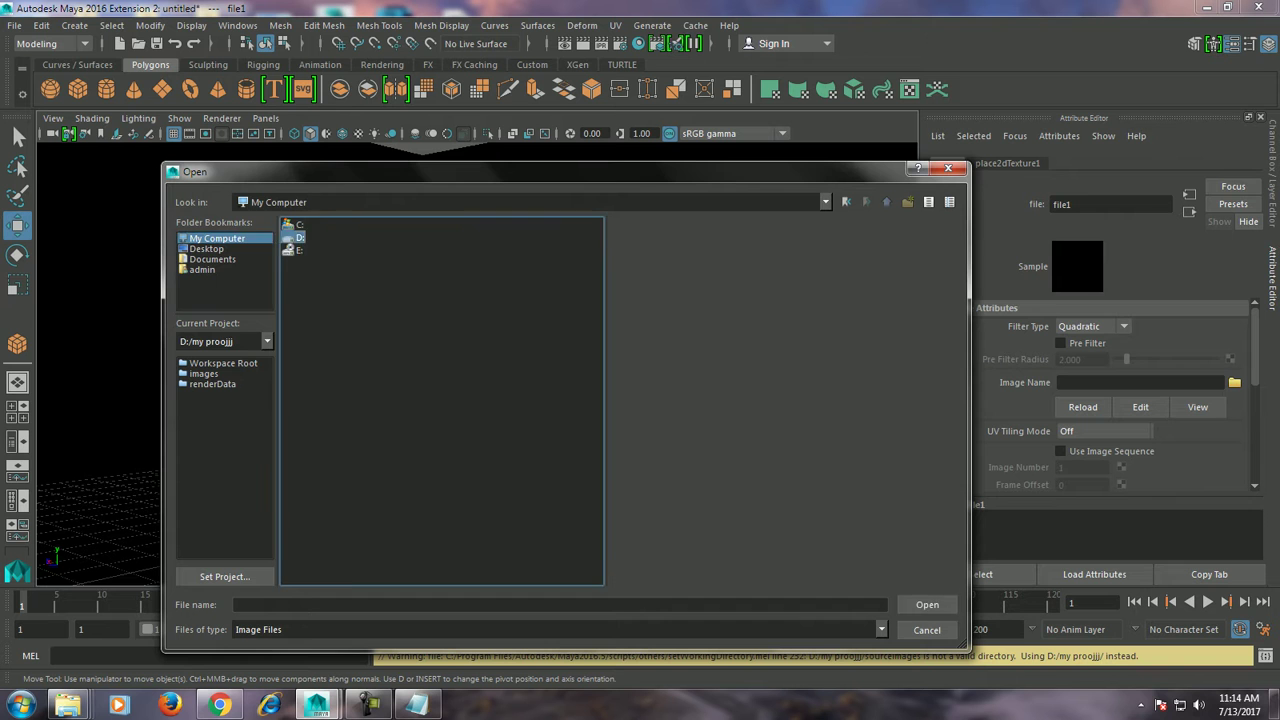
{"action": "double_click", "coordinate": [299, 237]}
{"action": "left_click", "coordinate": [320, 314]}
{"action": "left_click", "coordinate": [305, 455]}
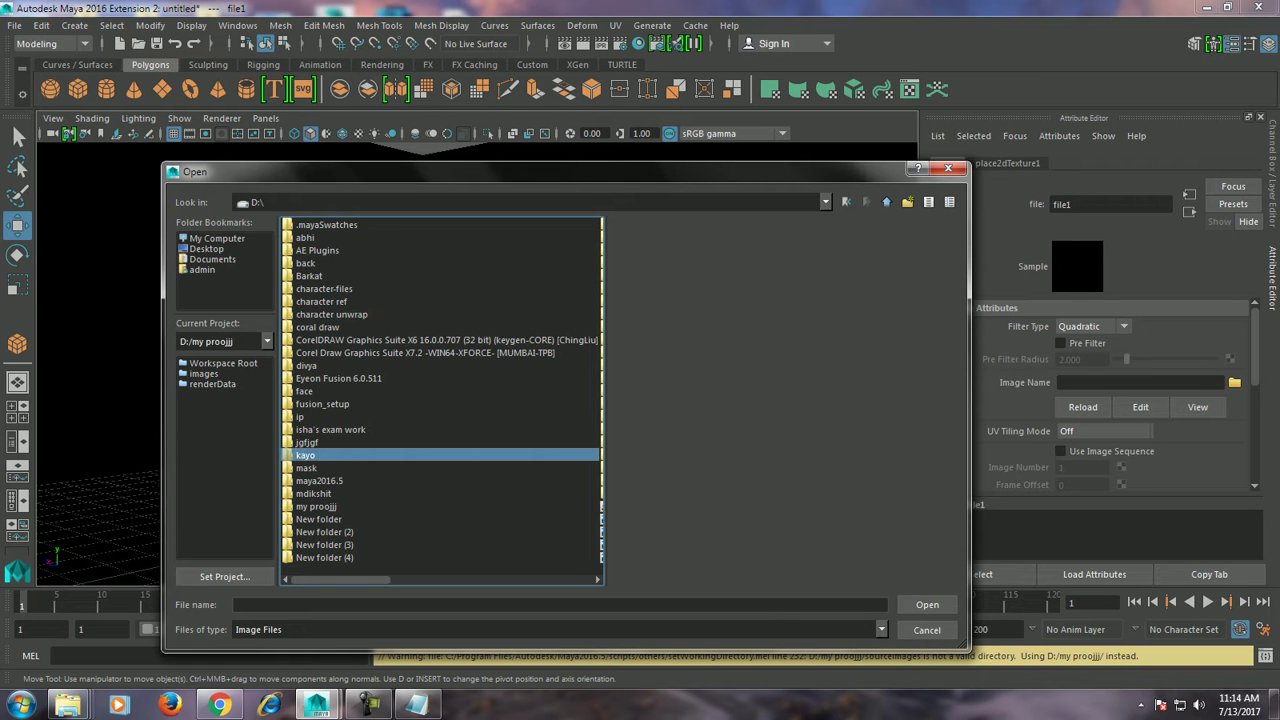
{"action": "key", "text": "Return"}
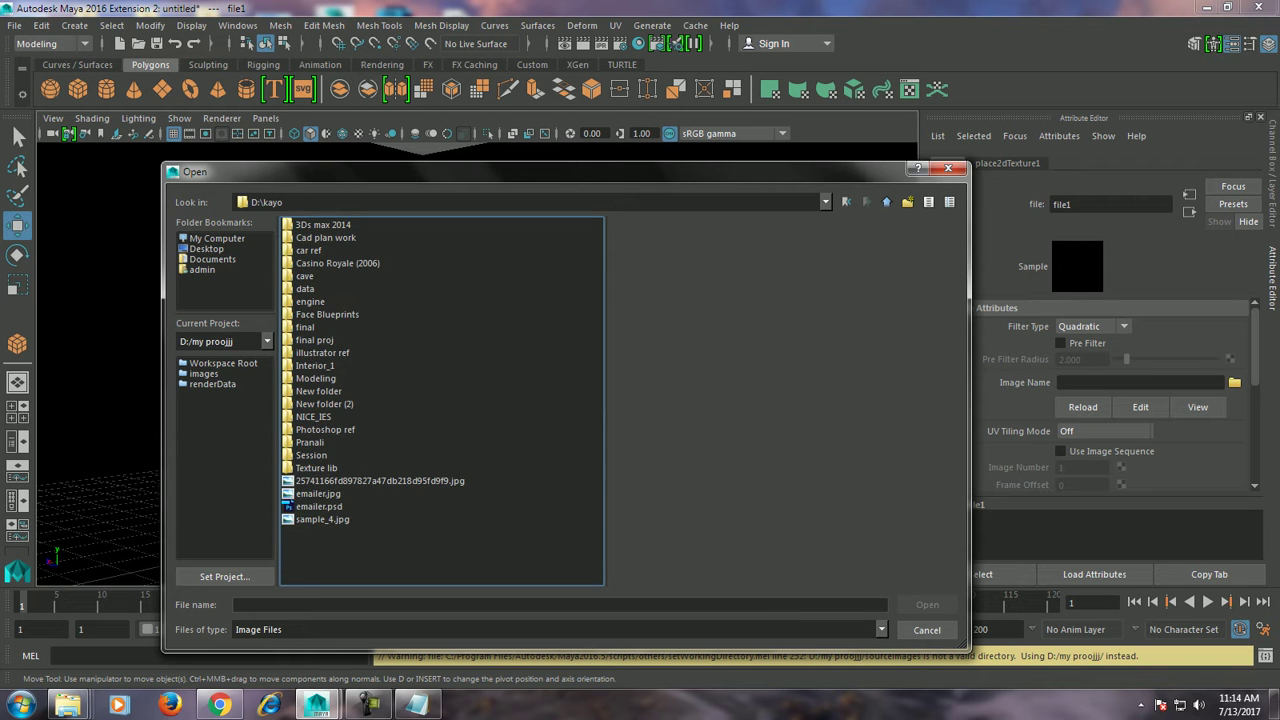
{"action": "left_click", "coordinate": [316, 467]}
{"action": "key", "text": "Return"}
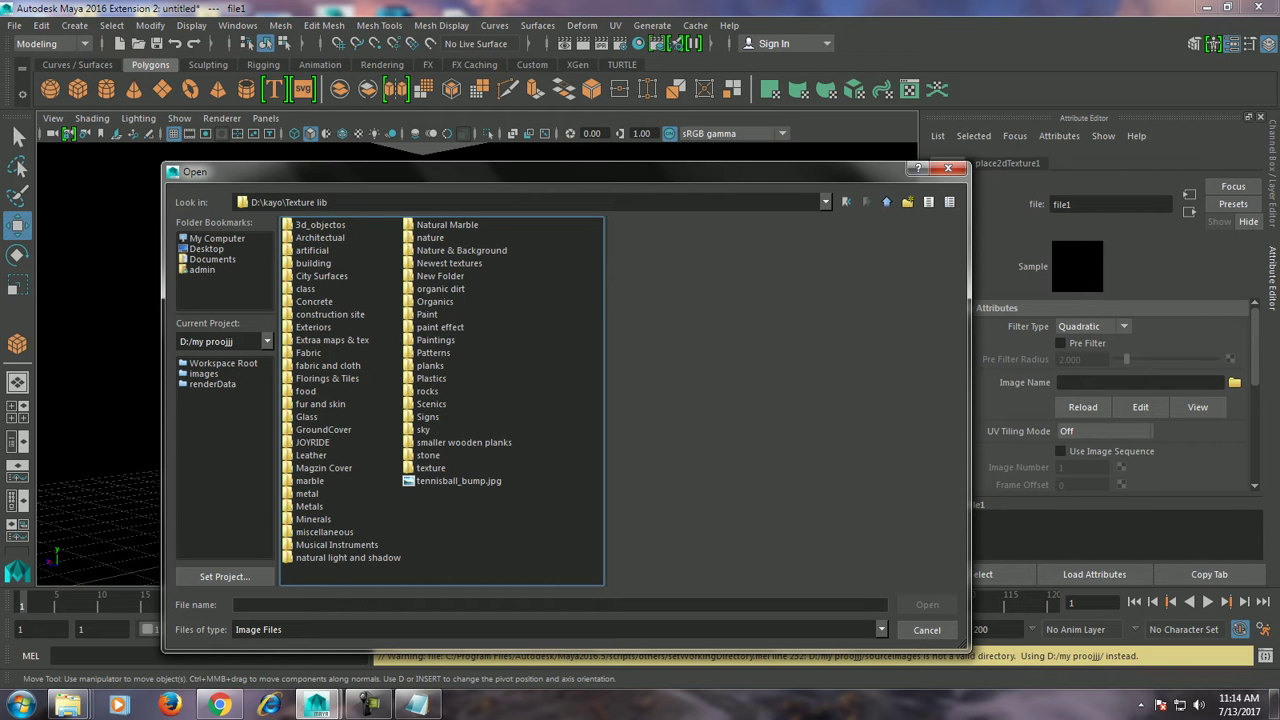
{"action": "double_click", "coordinate": [320, 237]}
Preview the STUCCO textures and load STUCCO12.JPG as the colour image.
{"action": "left_click", "coordinate": [320, 365]}
{"action": "left_click", "coordinate": [323, 442]}
{"action": "left_click", "coordinate": [320, 531]}
{"action": "left_click", "coordinate": [404, 327]}
{"action": "left_click", "coordinate": [404, 250]}
{"action": "left_click", "coordinate": [400, 224]}
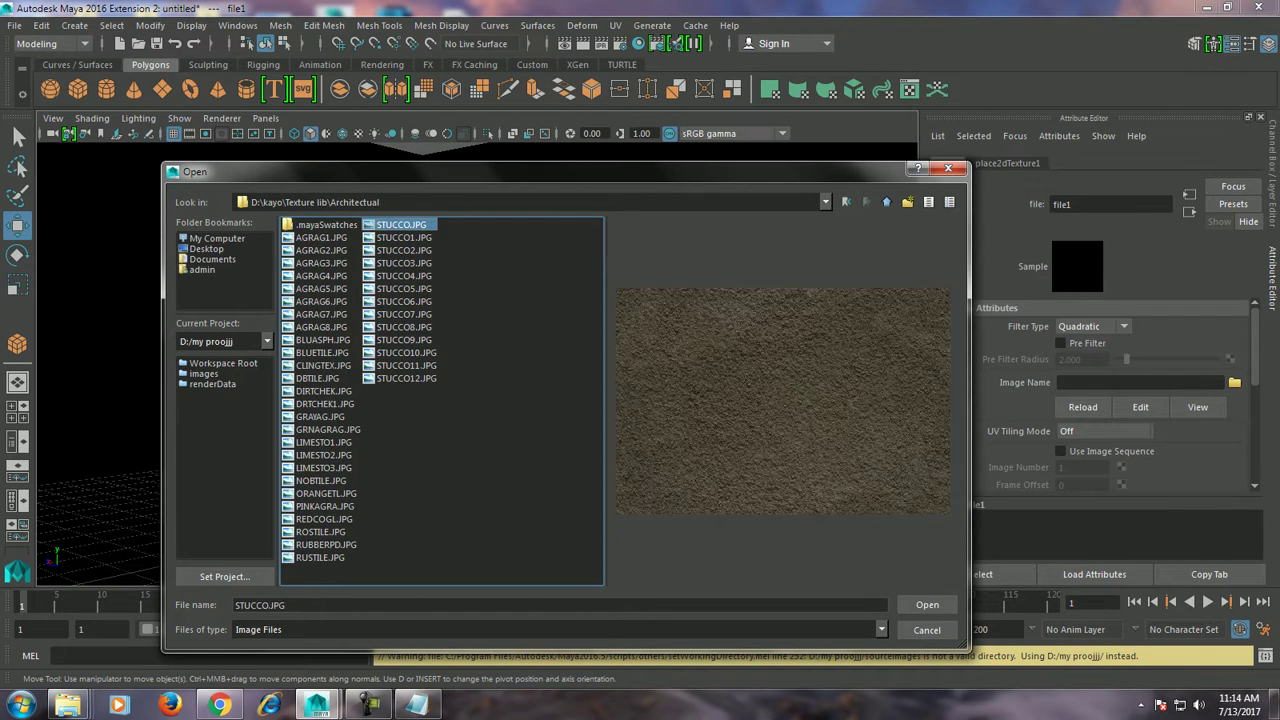
{"action": "left_click", "coordinate": [406, 378]}
{"action": "left_click", "coordinate": [927, 604]}
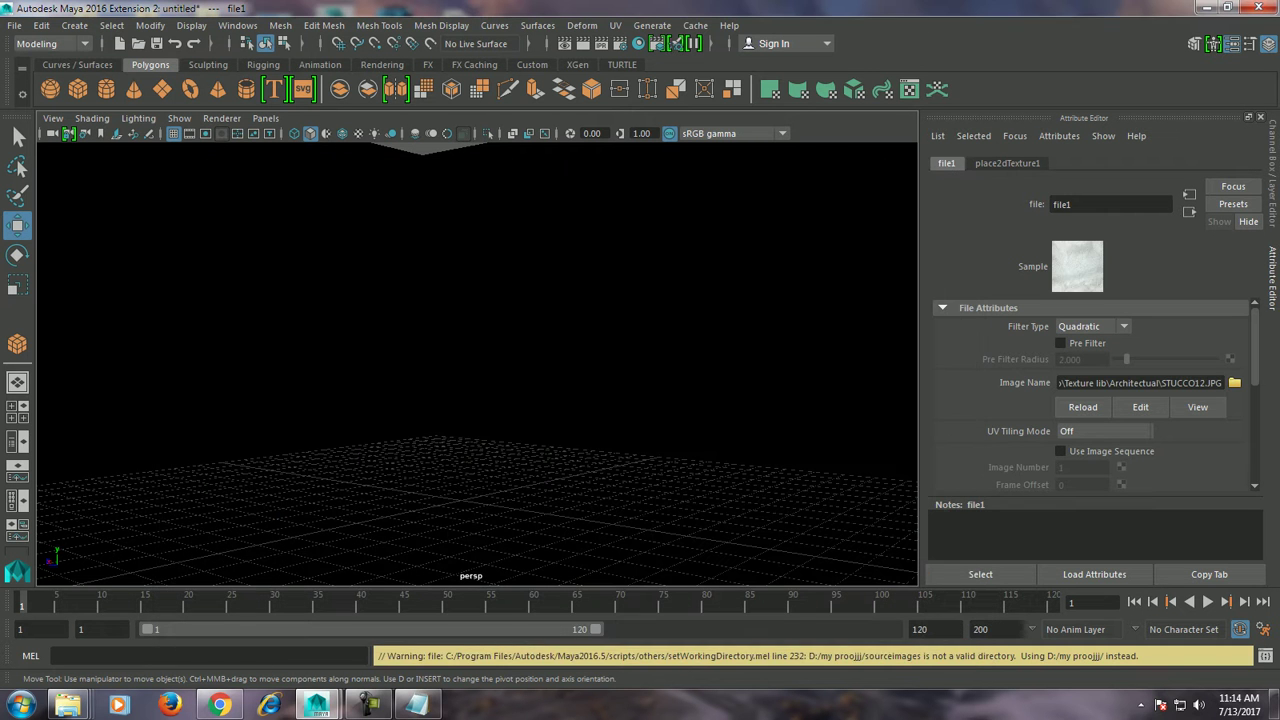
{"action": "left_click", "coordinate": [423, 300]}
Turn on textured display and select the room's four faces.
{"action": "key", "text": "6"}
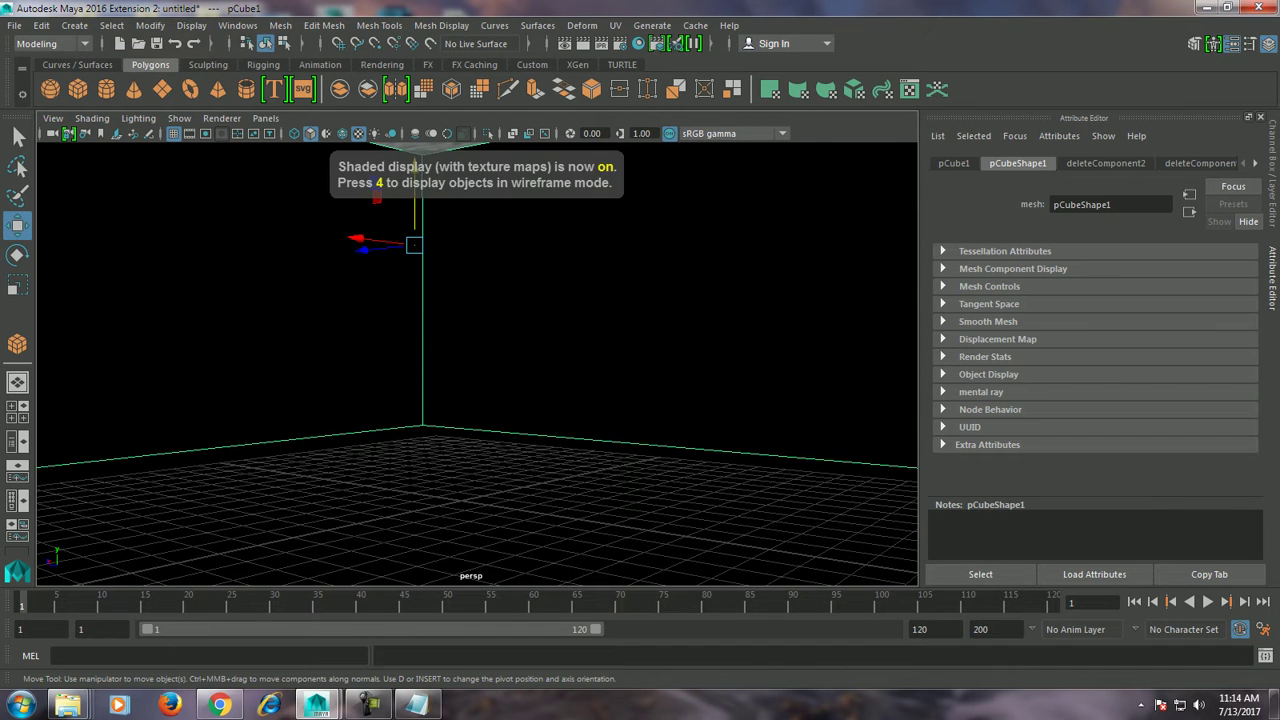
{"action": "mouse_move", "coordinate": [480, 400]}
{"action": "left_mouse_down", "text": "alt"}
{"action": "mouse_move", "coordinate": [470, 330]}
{"action": "mouse_move", "coordinate": [440, 400]}
{"action": "left_mouse_up", "text": "alt"}
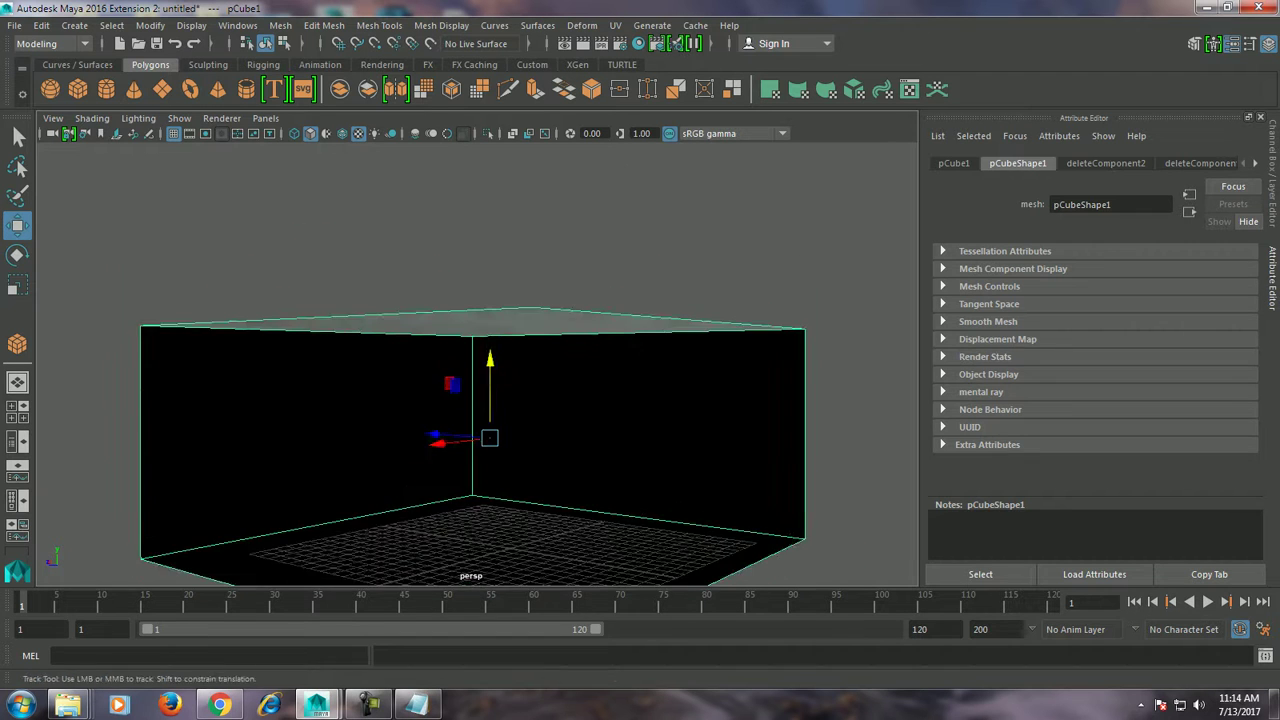
{"action": "right_click_drag", "start_coordinate": [500, 300], "coordinate": [525, 270]}
{"action": "scroll", "coordinate": [470, 370], "scroll_direction": "down", "scroll_amount": 5}
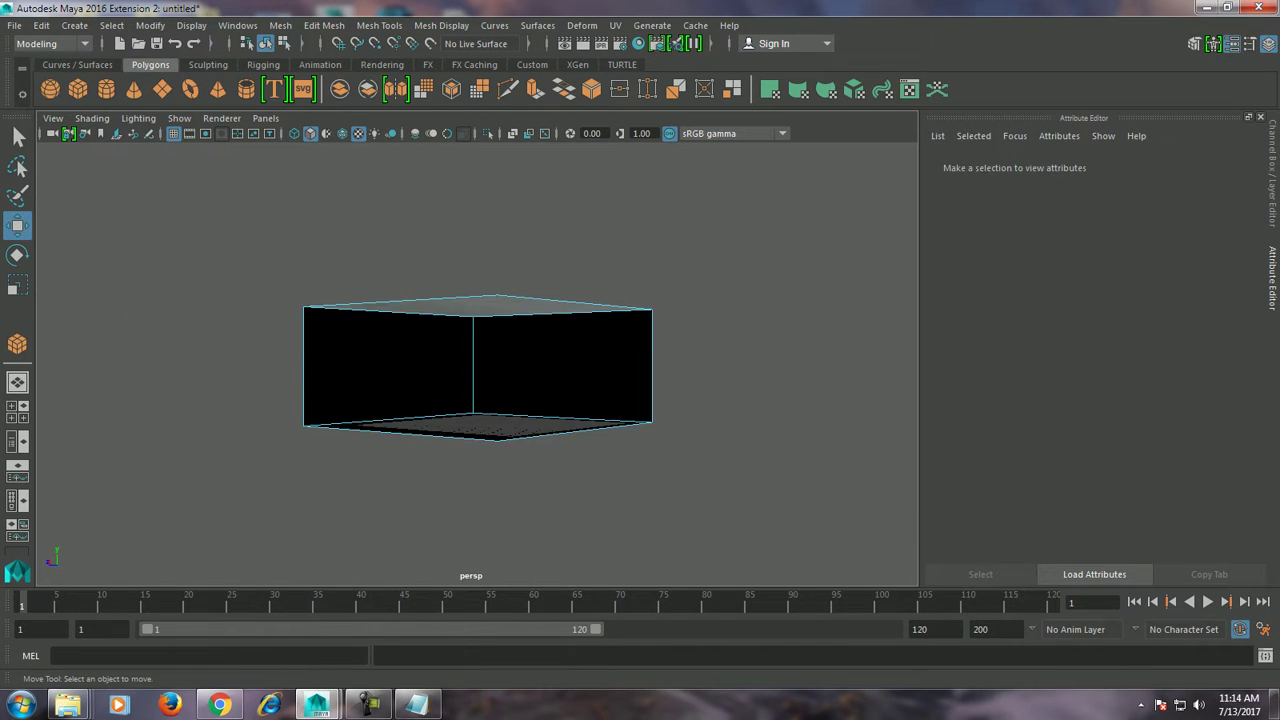
{"action": "left_click_drag", "start_coordinate": [290, 270], "coordinate": [670, 450]}
{"action": "left_click_drag", "start_coordinate": [480, 370], "coordinate": [520, 360], "text": "alt"}
{"action": "scroll", "coordinate": [470, 370], "scroll_direction": "up", "scroll_amount": 5}
{"action": "scroll", "coordinate": [470, 370], "scroll_direction": "up", "scroll_amount": 3}
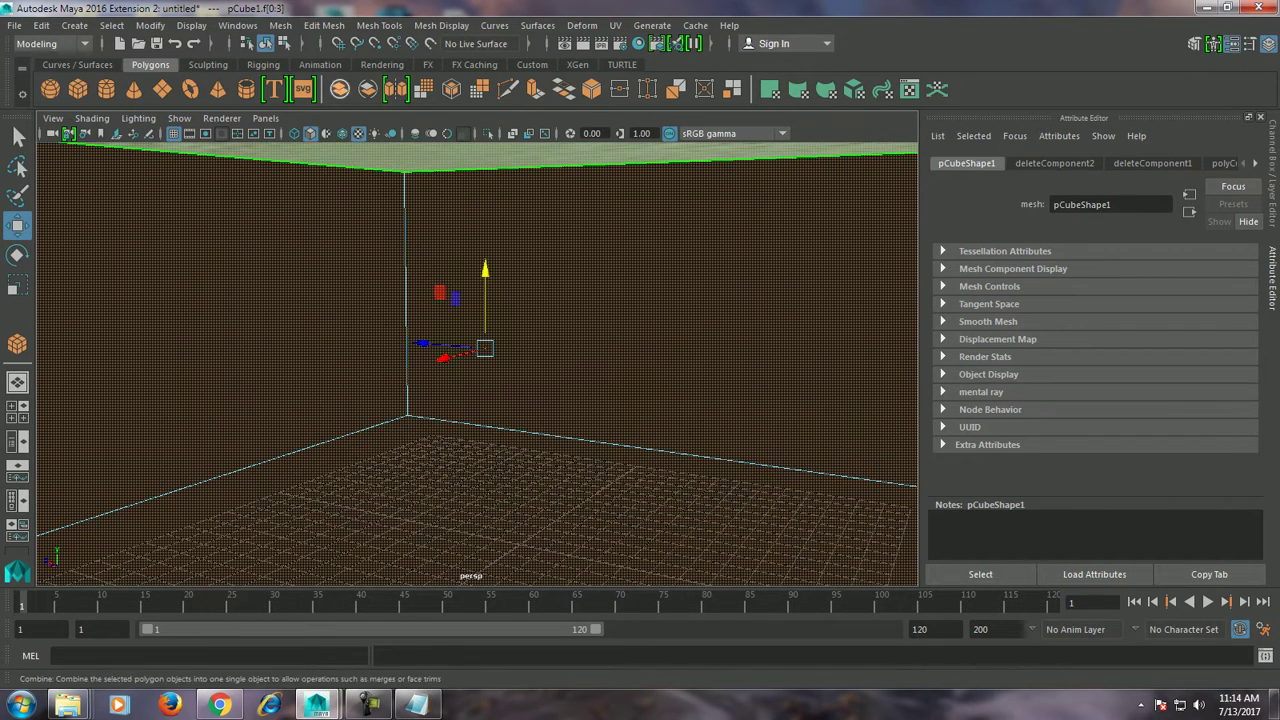
Extrude the four faces, then undo a trial change to the wall thickness.
{"action": "left_click", "coordinate": [323, 25]}
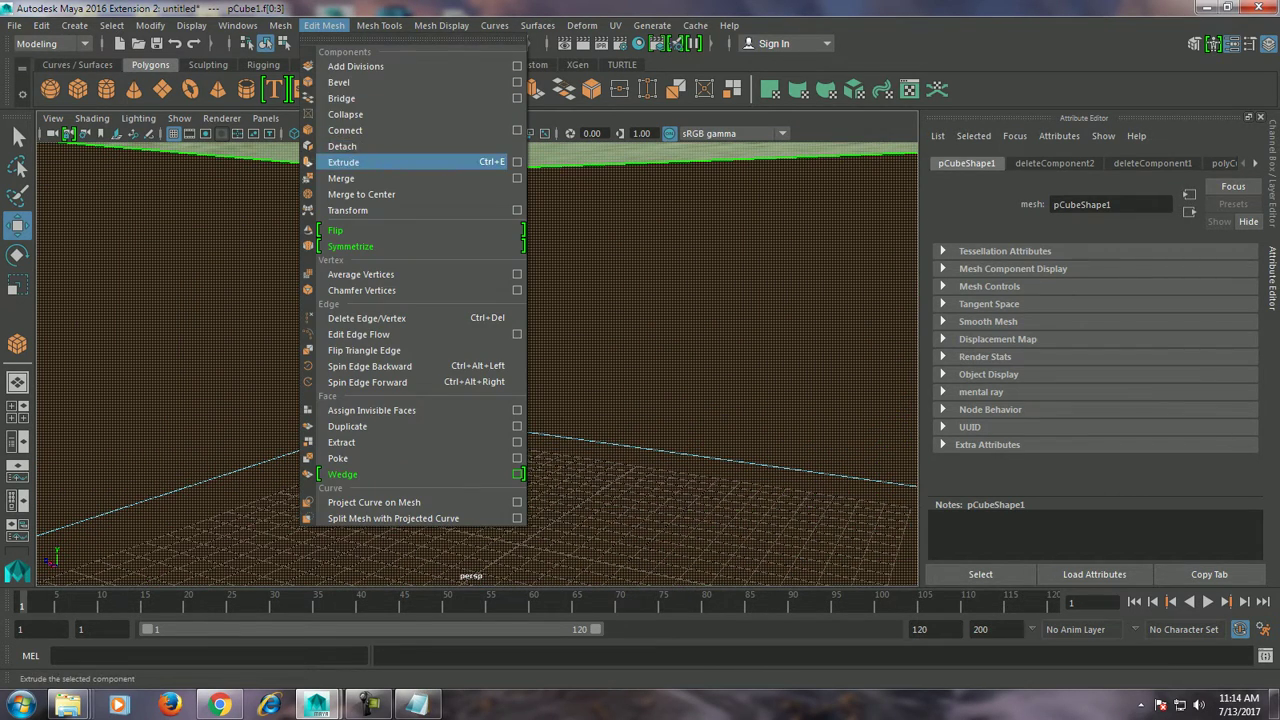
{"action": "left_click", "coordinate": [345, 162]}
{"action": "left_click_drag", "start_coordinate": [720, 383], "coordinate": [760, 383]}
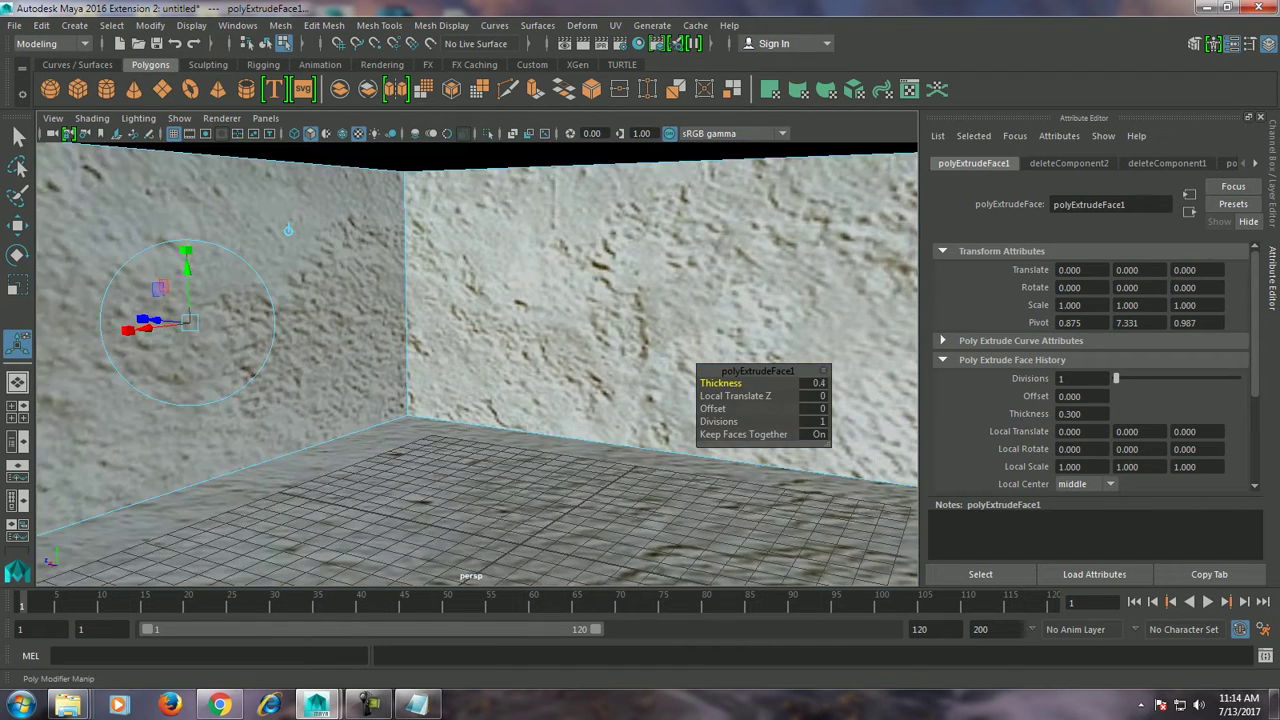
{"action": "key", "text": "w"}
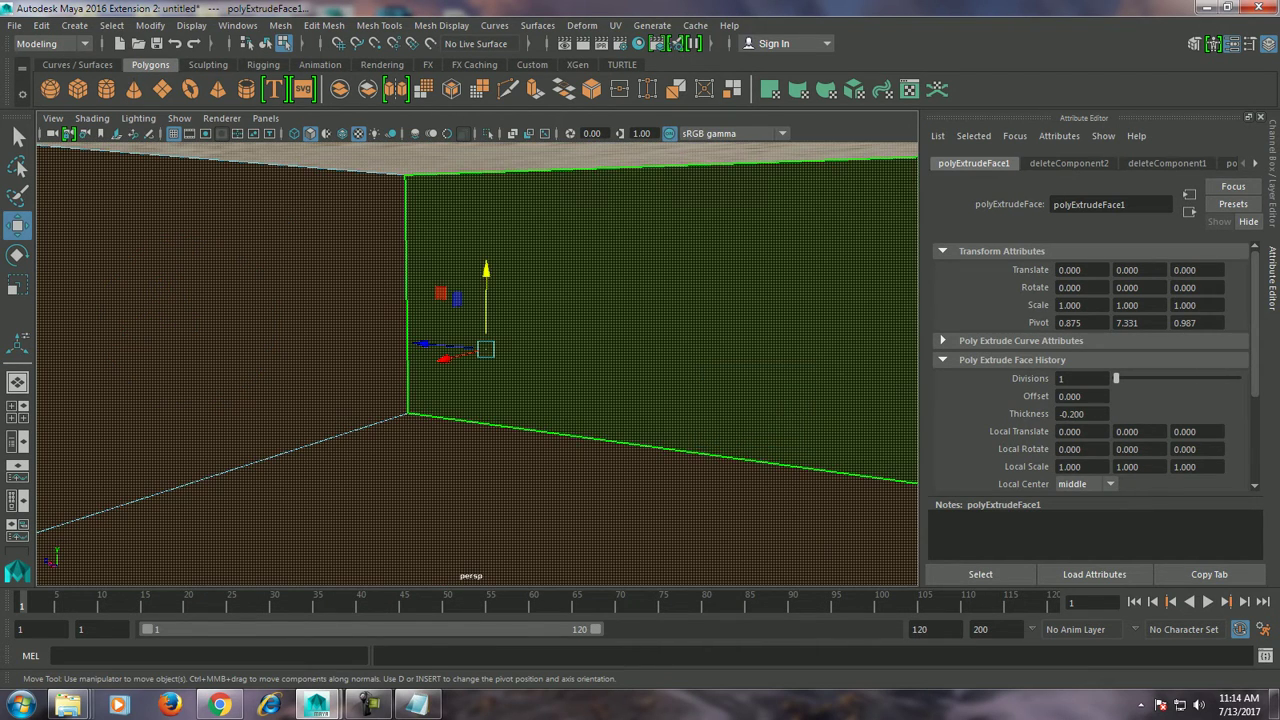
{"action": "key", "text": "ctrl+z"}
Return to object selection and start drawing a polygon cylinder on the floor.
{"action": "right_click_drag", "start_coordinate": [643, 250], "coordinate": [643, 286]}
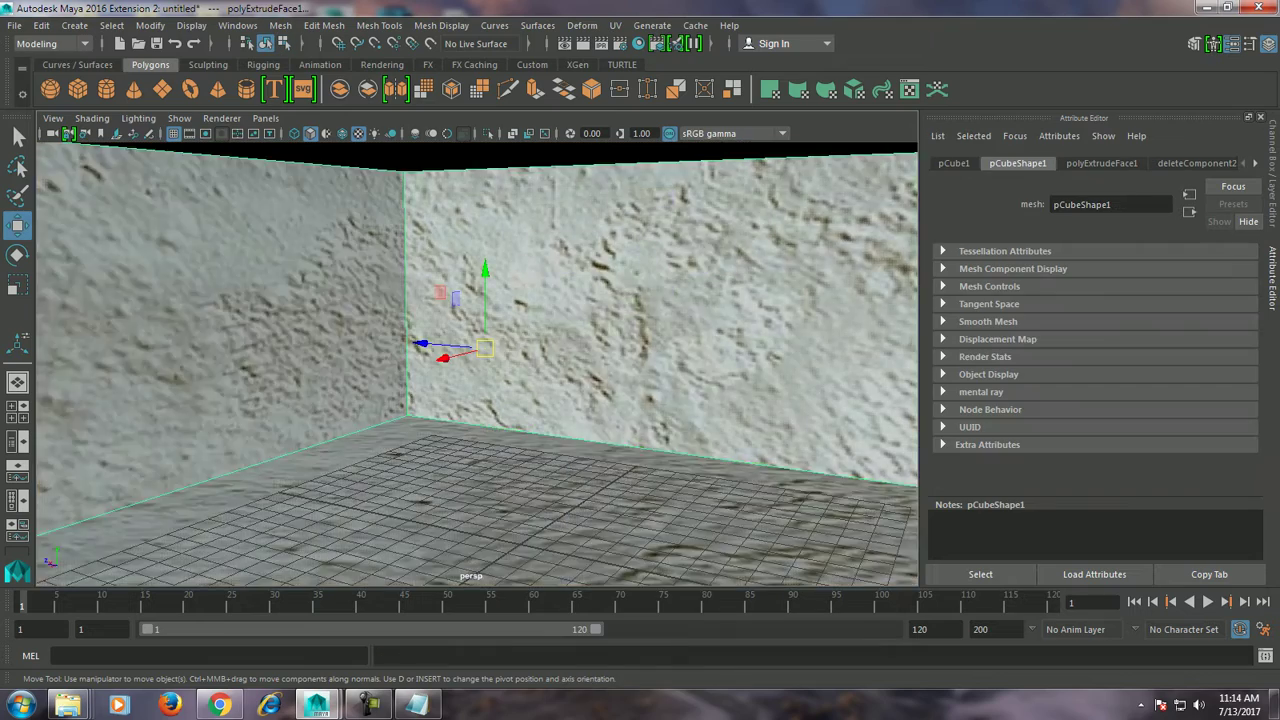
{"action": "scroll", "coordinate": [470, 360], "scroll_direction": "down", "scroll_amount": 5}
{"action": "left_click_drag", "start_coordinate": [600, 350], "coordinate": [560, 340], "text": "alt"}
{"action": "scroll", "coordinate": [478, 364], "scroll_direction": "up", "scroll_amount": 3}
{"action": "scroll", "coordinate": [478, 364], "scroll_direction": "up", "scroll_amount": 3}
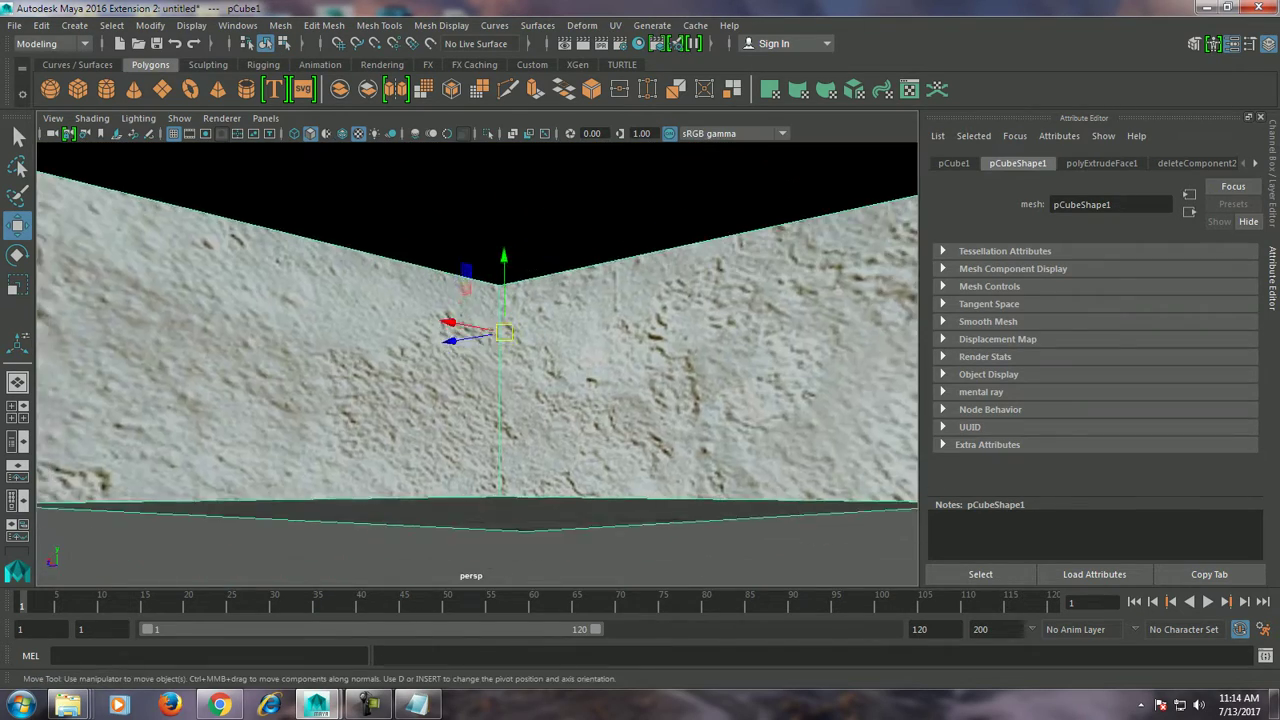
{"action": "scroll", "coordinate": [478, 364], "scroll_direction": "up", "scroll_amount": 3}
{"action": "scroll", "coordinate": [478, 364], "scroll_direction": "up", "scroll_amount": 2}
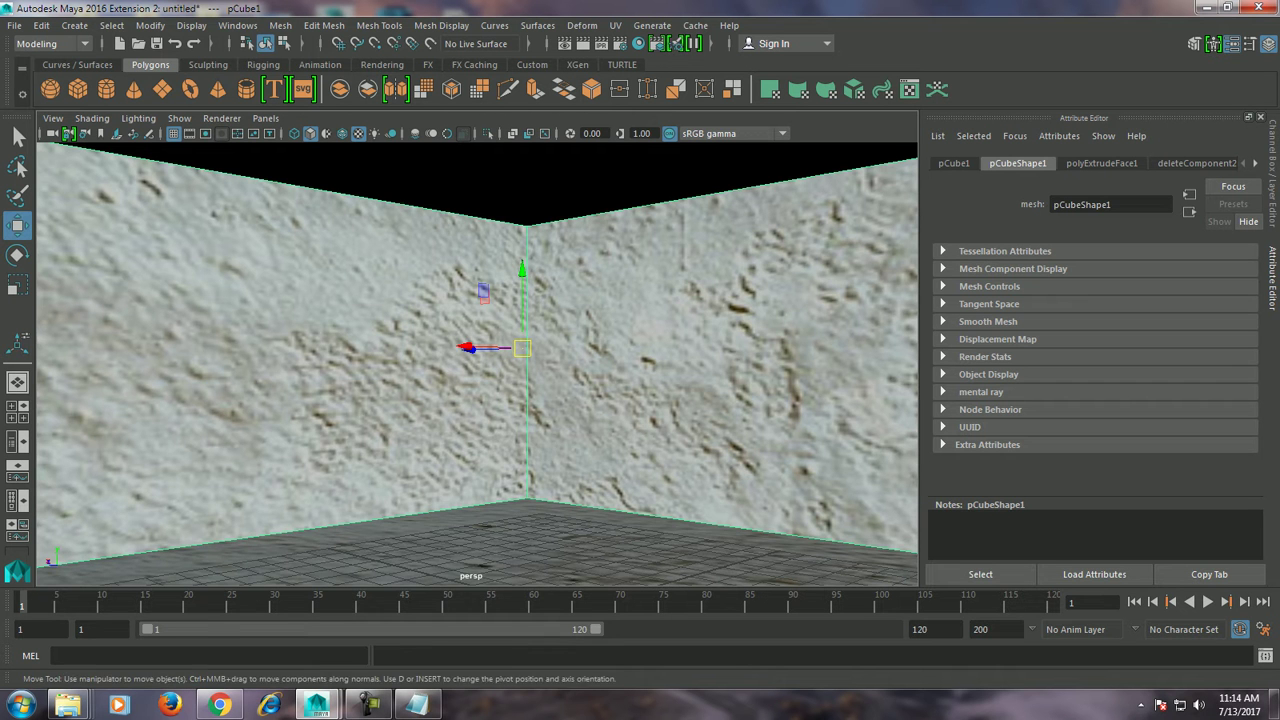
{"action": "left_click", "coordinate": [106, 89]}
{"action": "mouse_move", "coordinate": [480, 300]}
{"action": "left_mouse_down", "text": "alt"}
{"action": "mouse_move", "coordinate": [500, 420]}
{"action": "mouse_move", "coordinate": [512, 420]}
{"action": "mouse_move", "coordinate": [512, 300]}
{"action": "left_mouse_up", "text": "alt"}
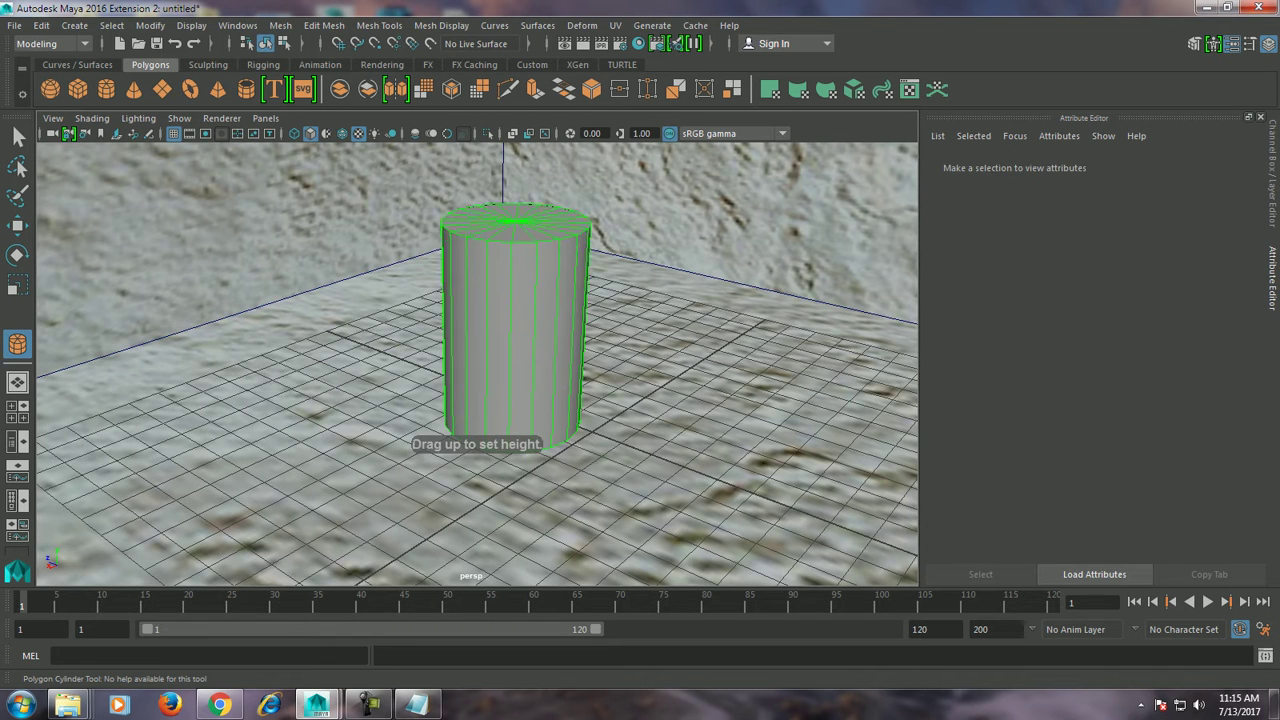
Set the cylinder's height, then widen and raise its top ring of vertices.
{"action": "key", "text": "w"}
{"action": "left_click_drag", "start_coordinate": [600, 400], "coordinate": [620, 360], "text": "alt"}
{"action": "right_click_drag", "start_coordinate": [515, 250], "coordinate": [460, 240]}
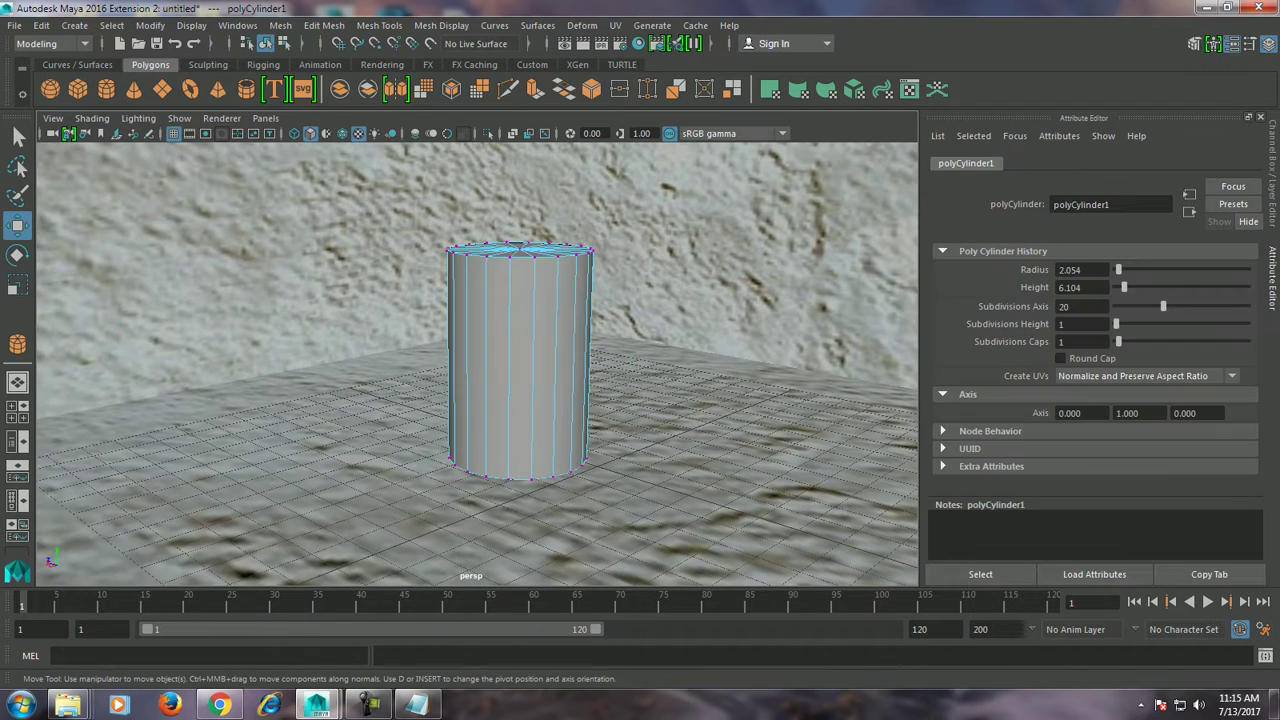
{"action": "left_click_drag", "start_coordinate": [420, 220], "coordinate": [620, 275]}
{"action": "key", "text": "r"}
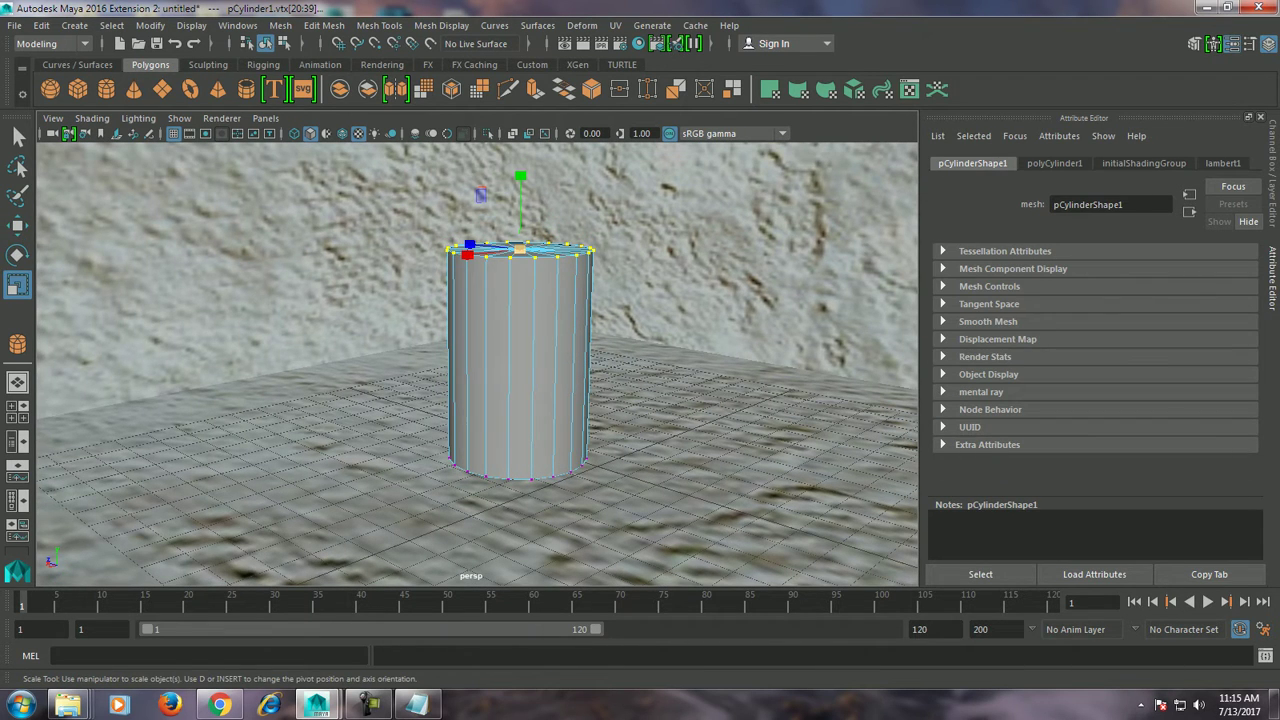
{"action": "left_click_drag", "start_coordinate": [520, 248], "coordinate": [590, 248]}
{"action": "key", "text": "w"}
{"action": "left_click_drag", "start_coordinate": [520, 200], "coordinate": [520, 110]}
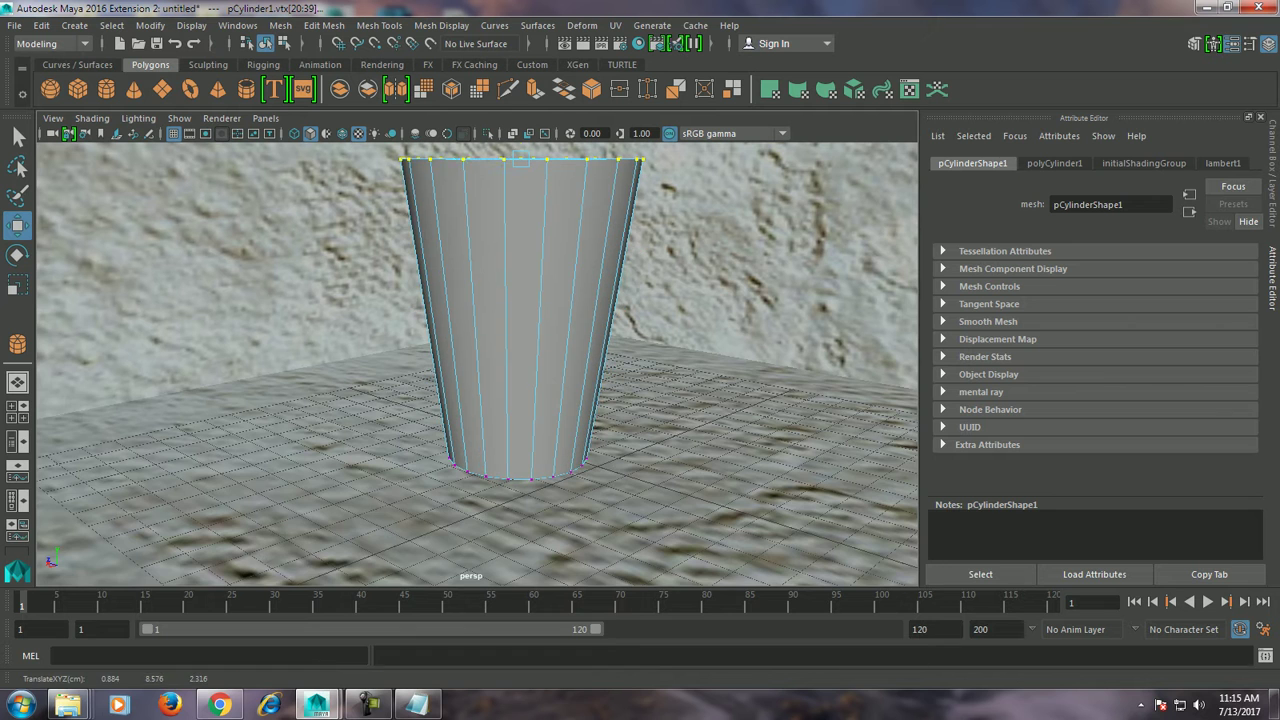
Scale the whole cylinder down and lower it onto the floor.
{"action": "left_click_drag", "start_coordinate": [520, 300], "coordinate": [483, 167], "text": "alt"}
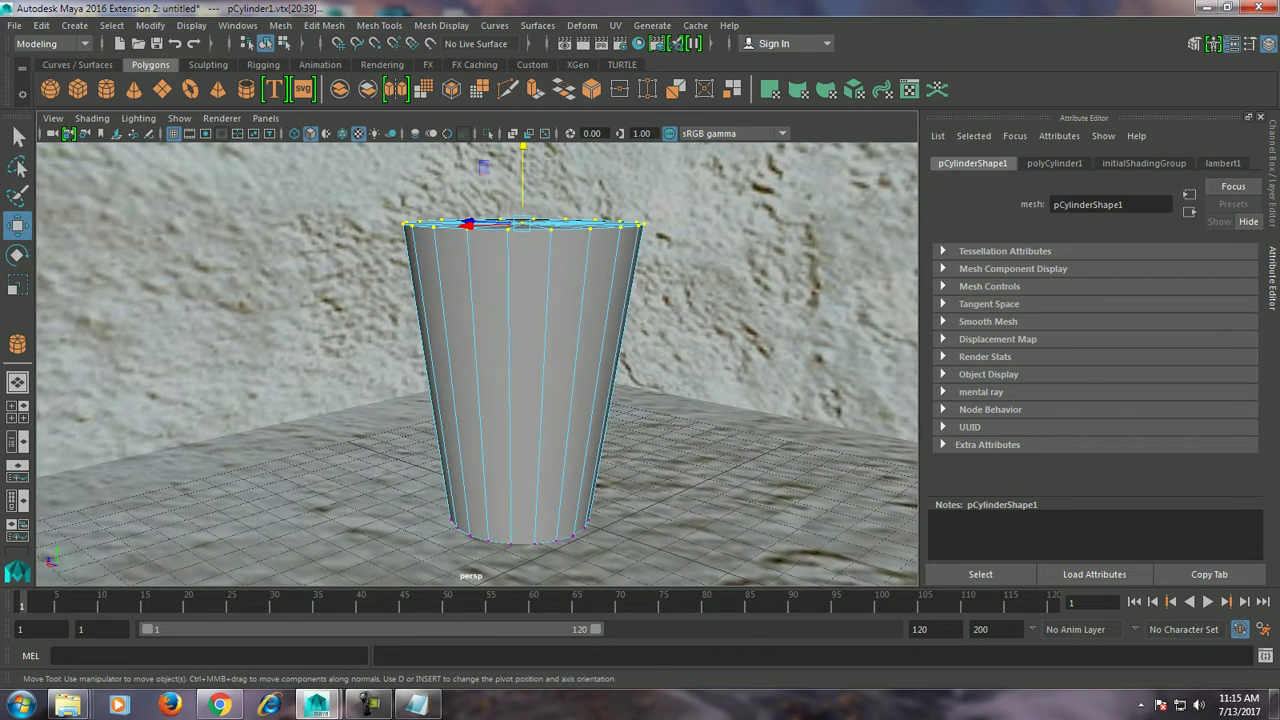
{"action": "right_click_drag", "start_coordinate": [543, 243], "coordinate": [623, 217]}
{"action": "key", "text": "r"}
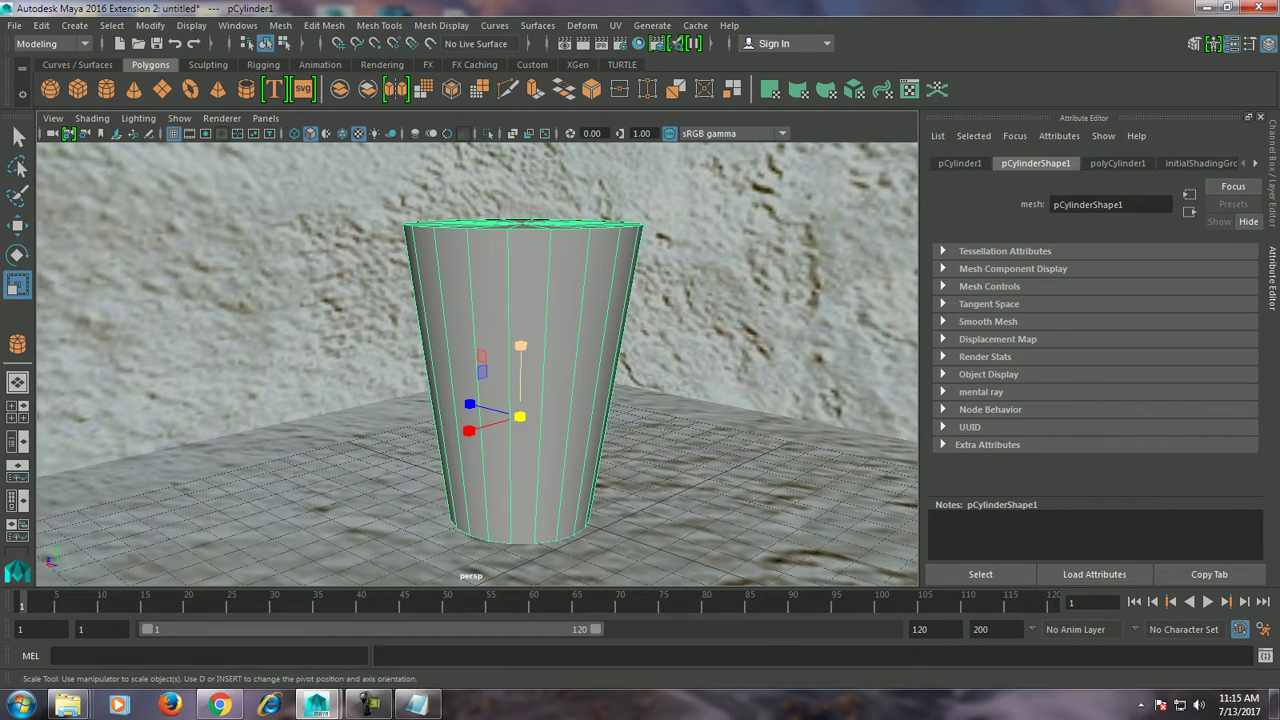
{"action": "scroll", "coordinate": [520, 400], "scroll_direction": "up", "scroll_amount": 2}
{"action": "scroll", "coordinate": [520, 400], "scroll_direction": "down", "scroll_amount": 5}
{"action": "scroll", "coordinate": [520, 400], "scroll_direction": "up", "scroll_amount": 1}
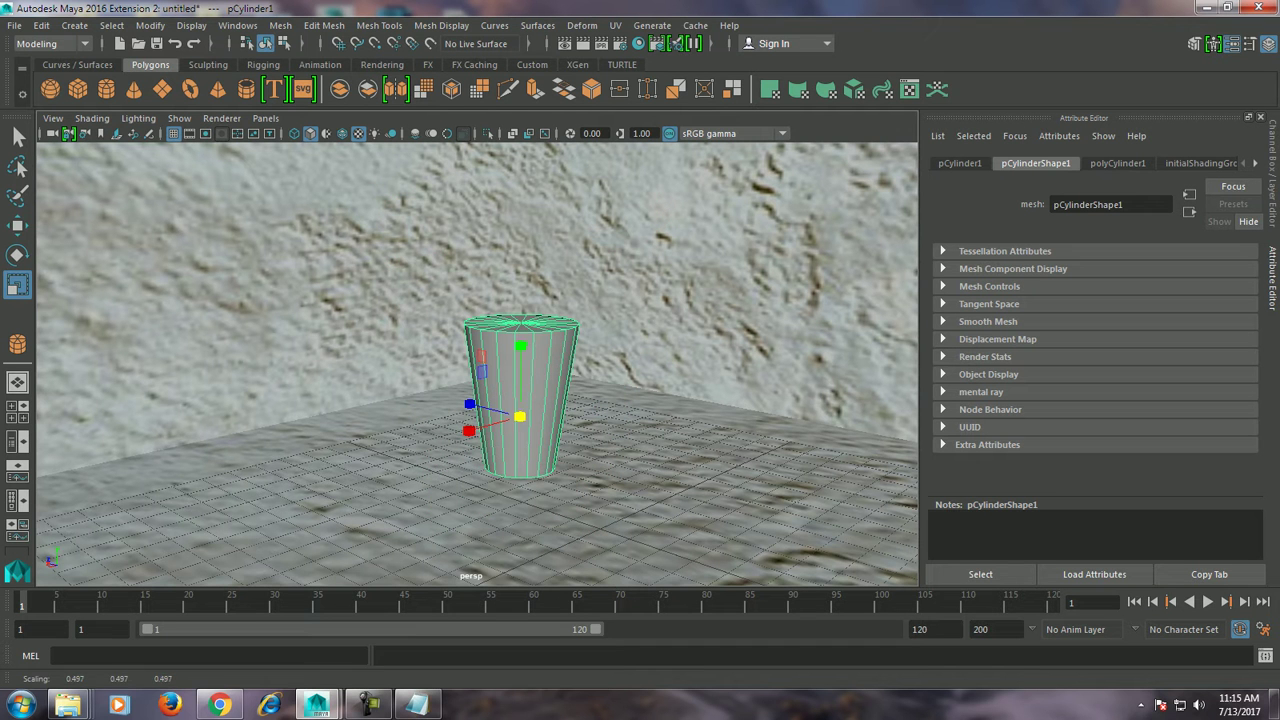
{"action": "key", "text": "w"}
{"action": "left_click_drag", "start_coordinate": [520, 345], "coordinate": [520, 400]}
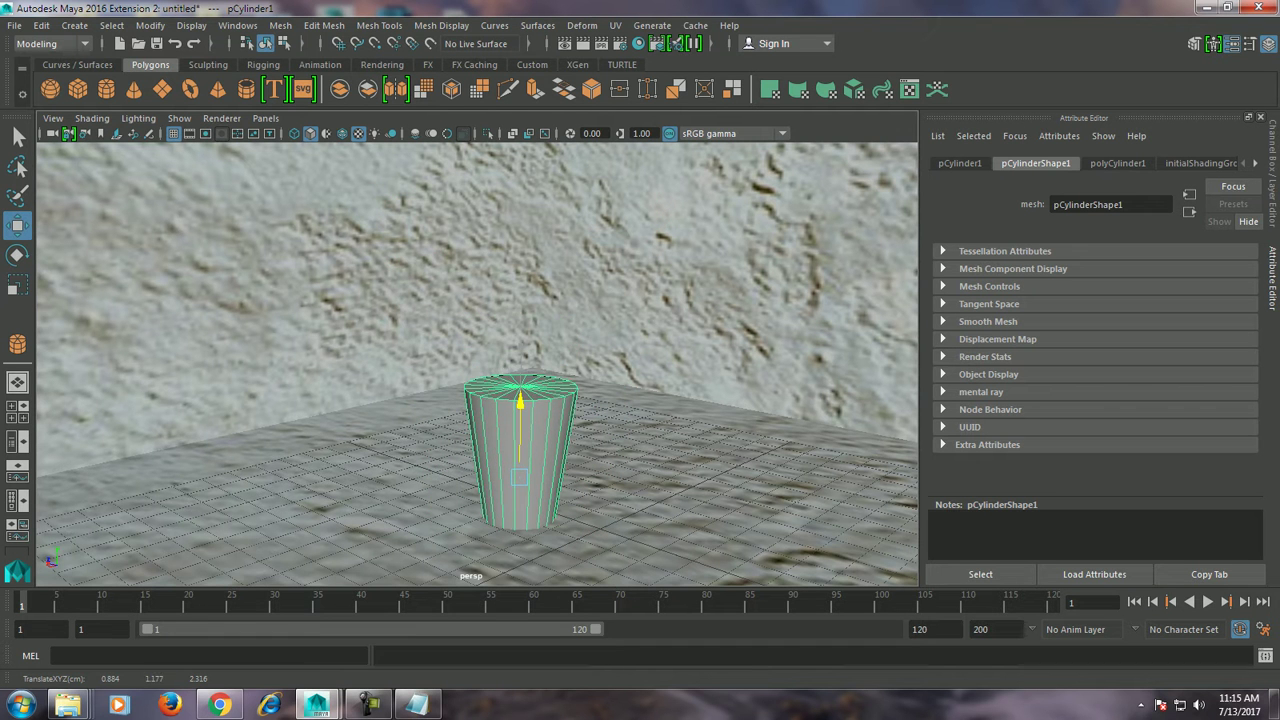
{"action": "scroll", "coordinate": [511, 250], "scroll_direction": "up", "scroll_amount": 2}
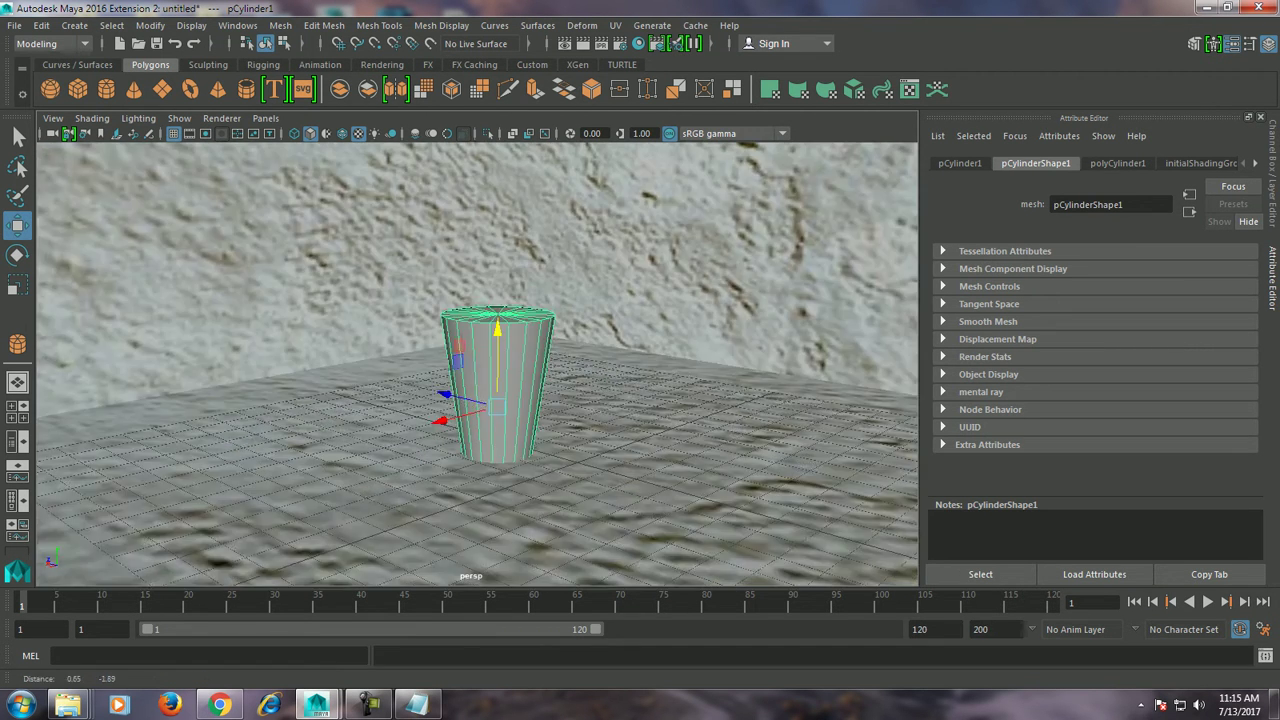
{"action": "scroll", "coordinate": [511, 250], "scroll_direction": "up", "scroll_amount": 2}
Delete the cylinder's top cap face and select the open cup's faces.
{"action": "right_click", "coordinate": [511, 243]}
{"action": "left_click", "coordinate": [475, 420]}
{"action": "left_click", "coordinate": [500, 282]}
{"action": "mouse_move", "coordinate": [500, 282]}
{"action": "left_mouse_down", "text": "alt"}
{"action": "mouse_move", "coordinate": [484, 380]}
{"action": "mouse_move", "coordinate": [480, 300]}
{"action": "left_mouse_up", "text": "alt"}
{"action": "key", "text": "Delete"}
{"action": "right_click", "coordinate": [490, 275]}
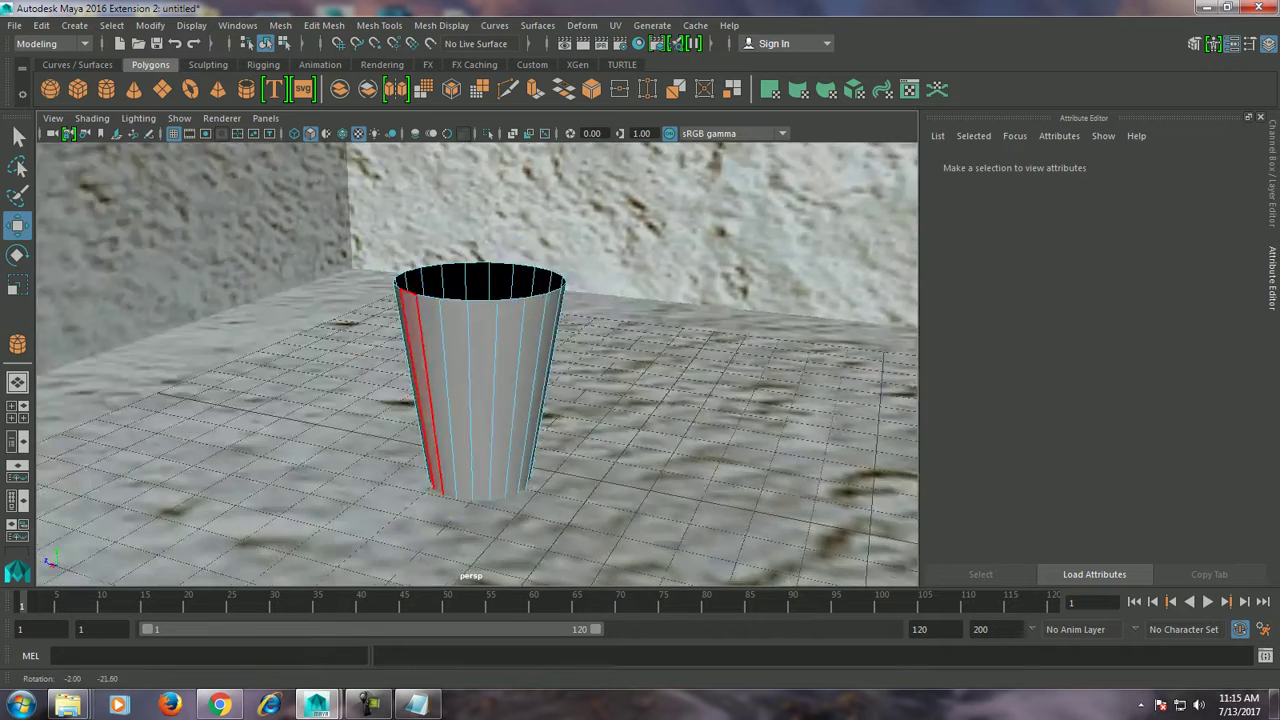
{"action": "left_click", "coordinate": [438, 400]}
{"action": "left_click_drag", "start_coordinate": [480, 400], "coordinate": [510, 370], "text": "alt"}
Extrude the cup's faces to a 0.1 wall thickness, replacing an initial -0.1 attempt.
{"action": "left_click", "coordinate": [324, 25]}
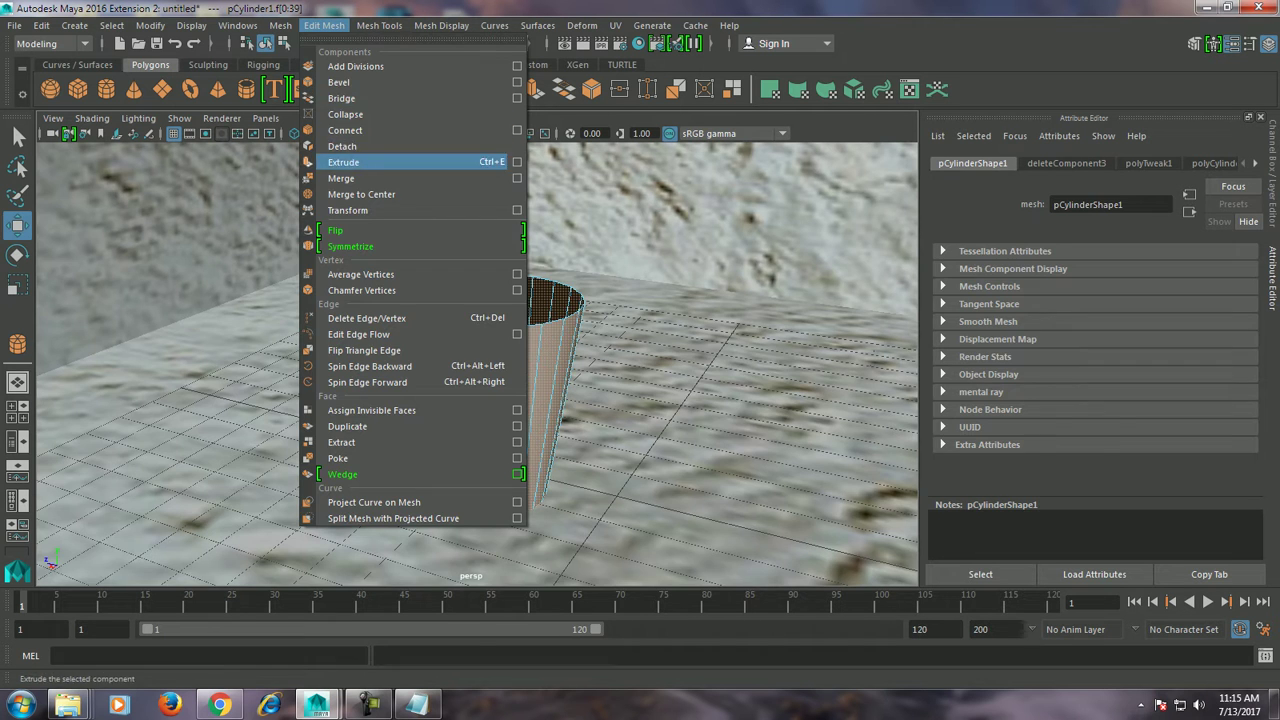
{"action": "left_click", "coordinate": [343, 162]}
{"action": "key", "text": "f"}
{"action": "type", "text": "-0.1"}
{"action": "key", "text": "Return"}
{"action": "key", "text": "ctrl+z"}
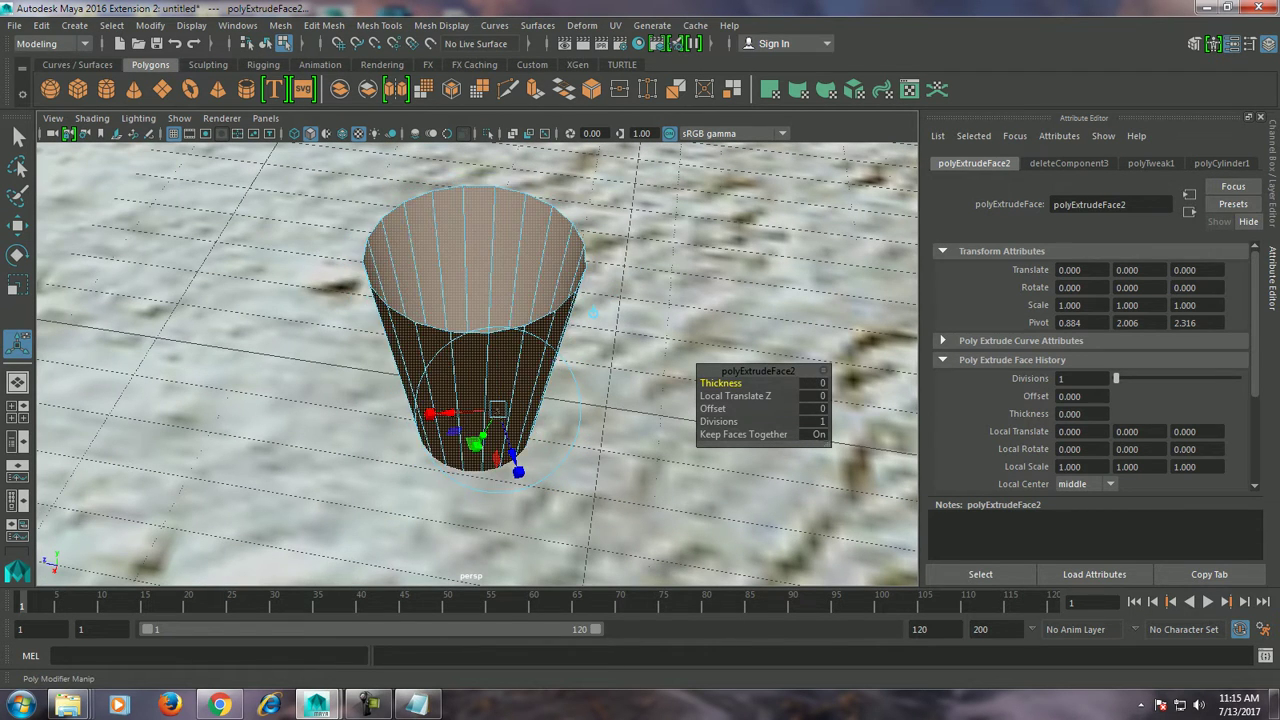
{"action": "type", "text": "0.1"}
{"action": "key", "text": "Return"}
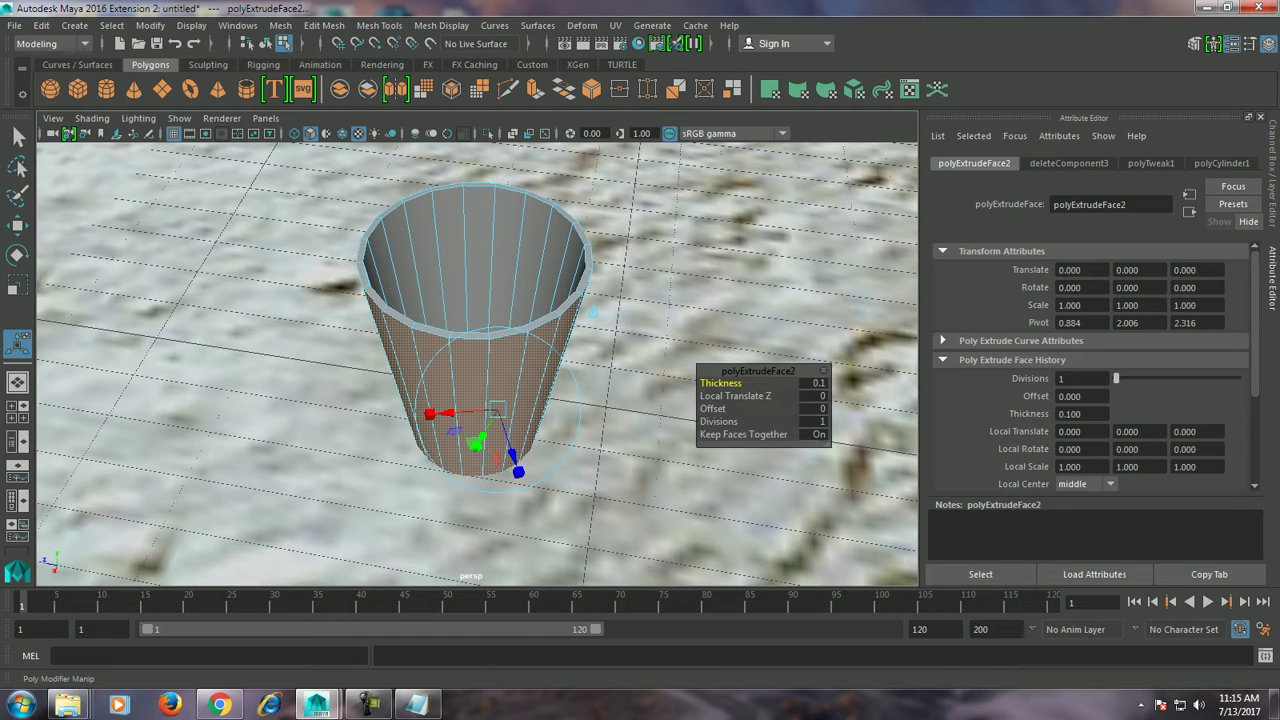
{"action": "key", "text": "w"}
{"action": "right_click_drag", "start_coordinate": [534, 244], "coordinate": [612, 220]}
{"action": "mouse_move", "coordinate": [600, 400]}
{"action": "left_mouse_down", "text": "alt"}
{"action": "mouse_move", "coordinate": [620, 260]}
{"action": "mouse_move", "coordinate": [650, 432]}
{"action": "left_mouse_up", "text": "alt"}
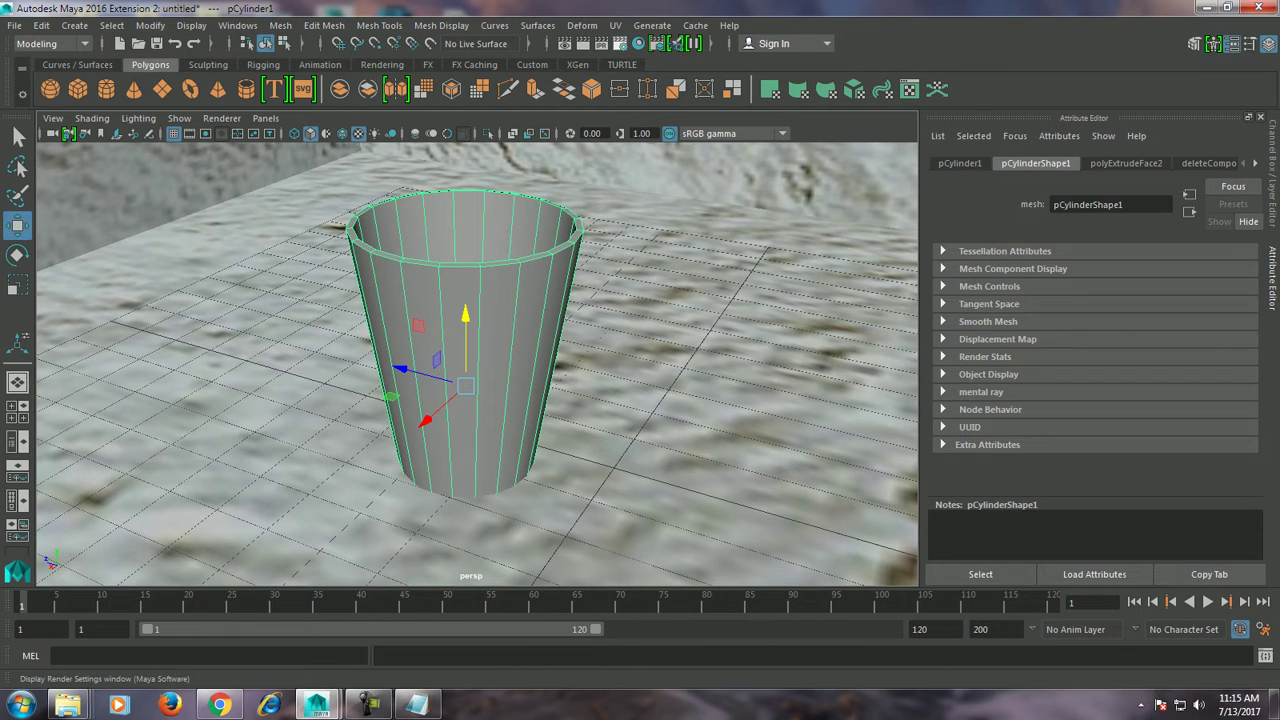
Set Render Using to mental ray in Render Settings.
{"action": "left_click", "coordinate": [620, 44]}
{"action": "left_click", "coordinate": [650, 144]}
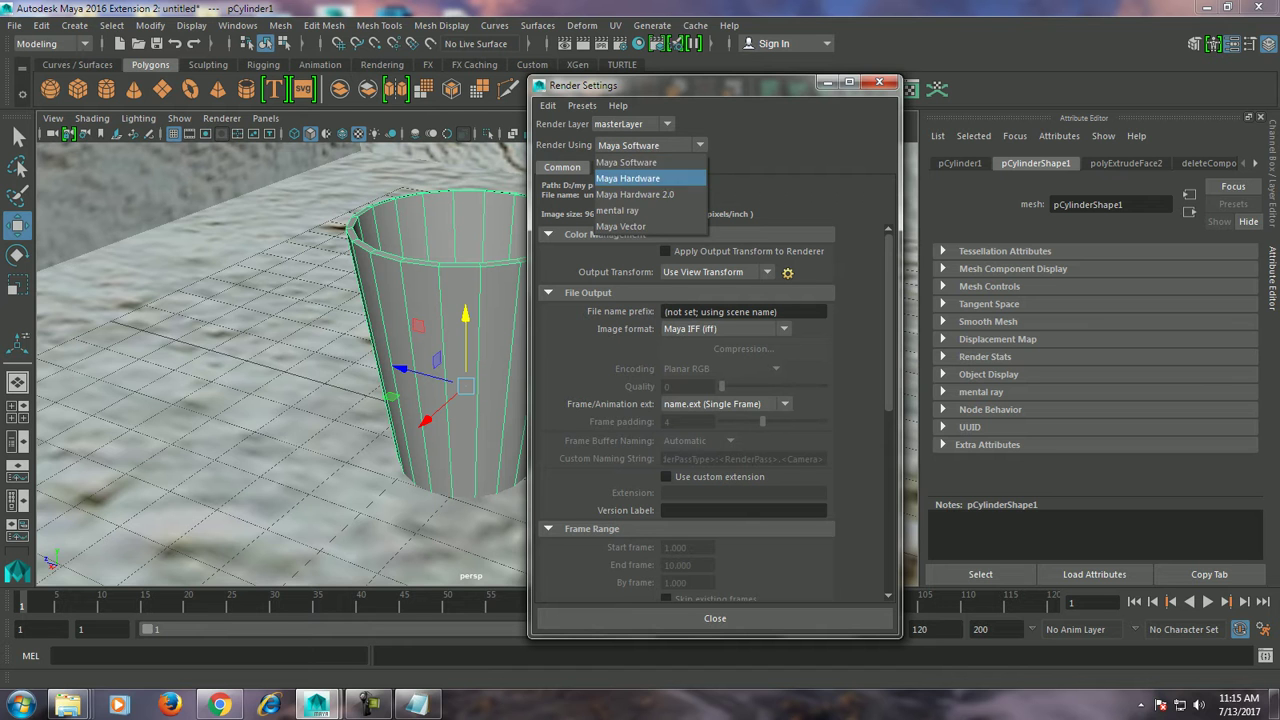
{"action": "left_click", "coordinate": [625, 210]}
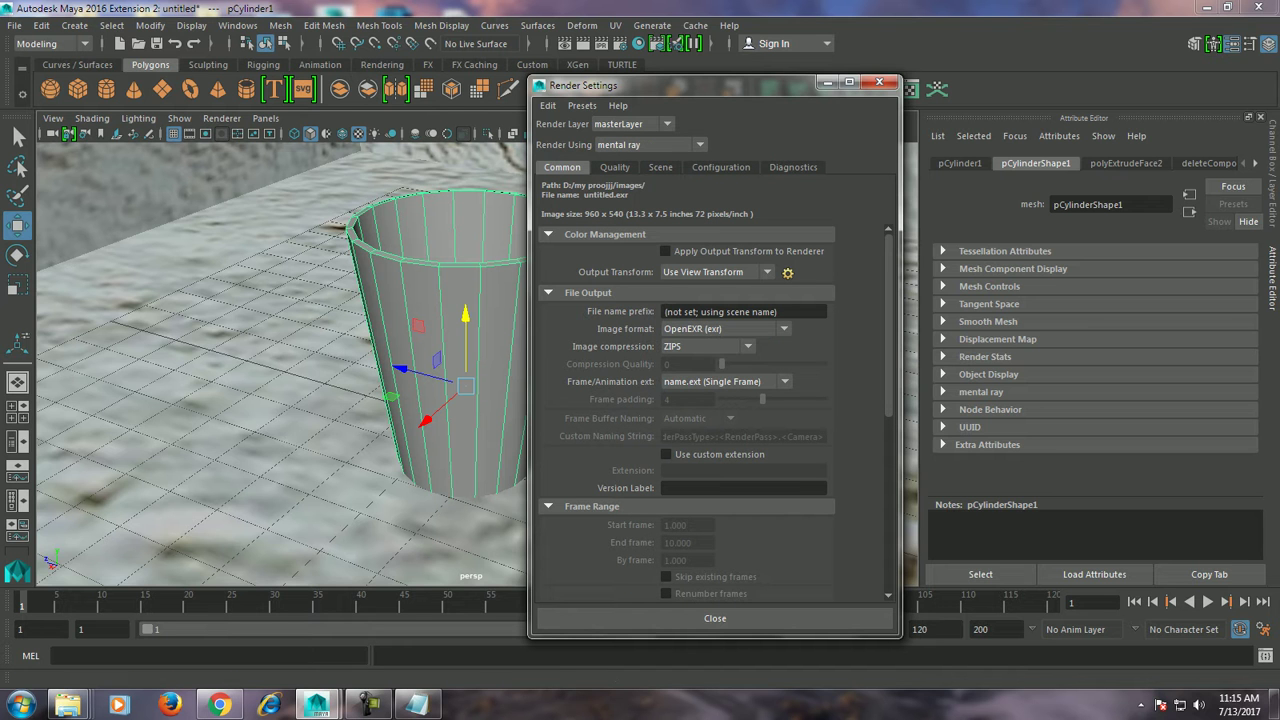
{"action": "left_click", "coordinate": [715, 618]}
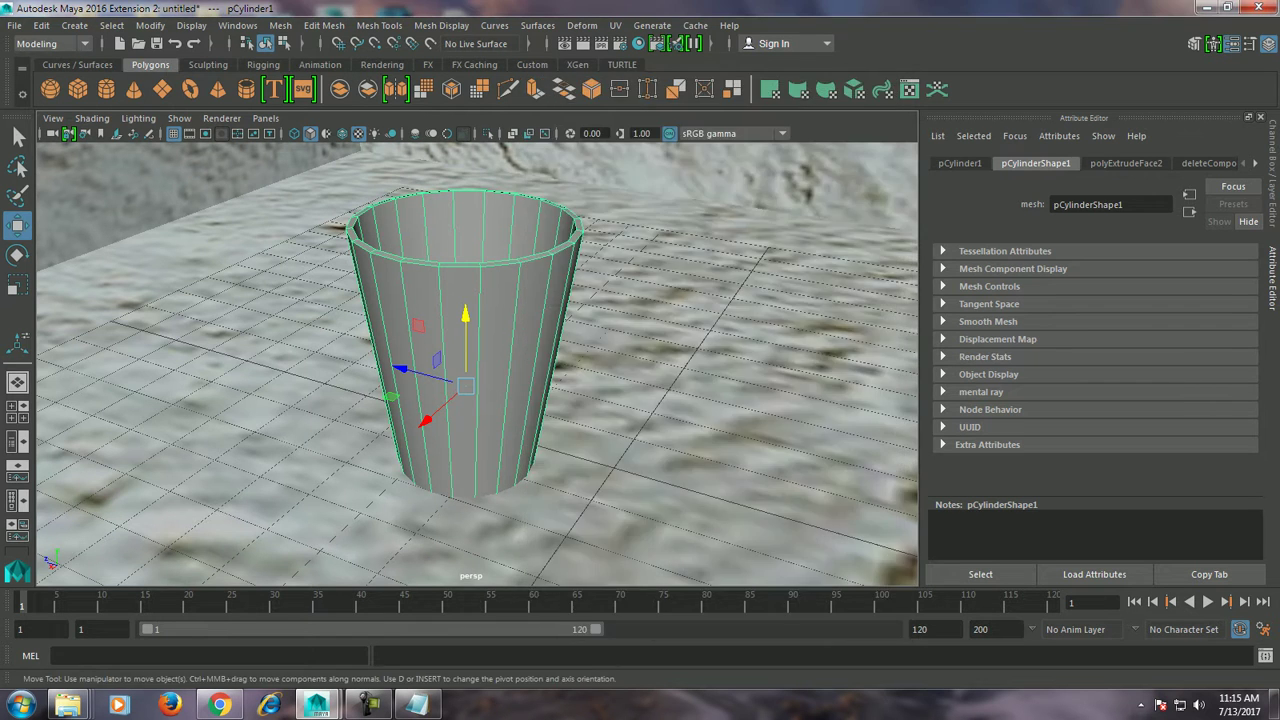
Assign a new mia_material_x to the cup and apply the GlassPhysical preset at 90% blend.
{"action": "right_click", "coordinate": [452, 200]}
{"action": "left_click", "coordinate": [444, 594]}
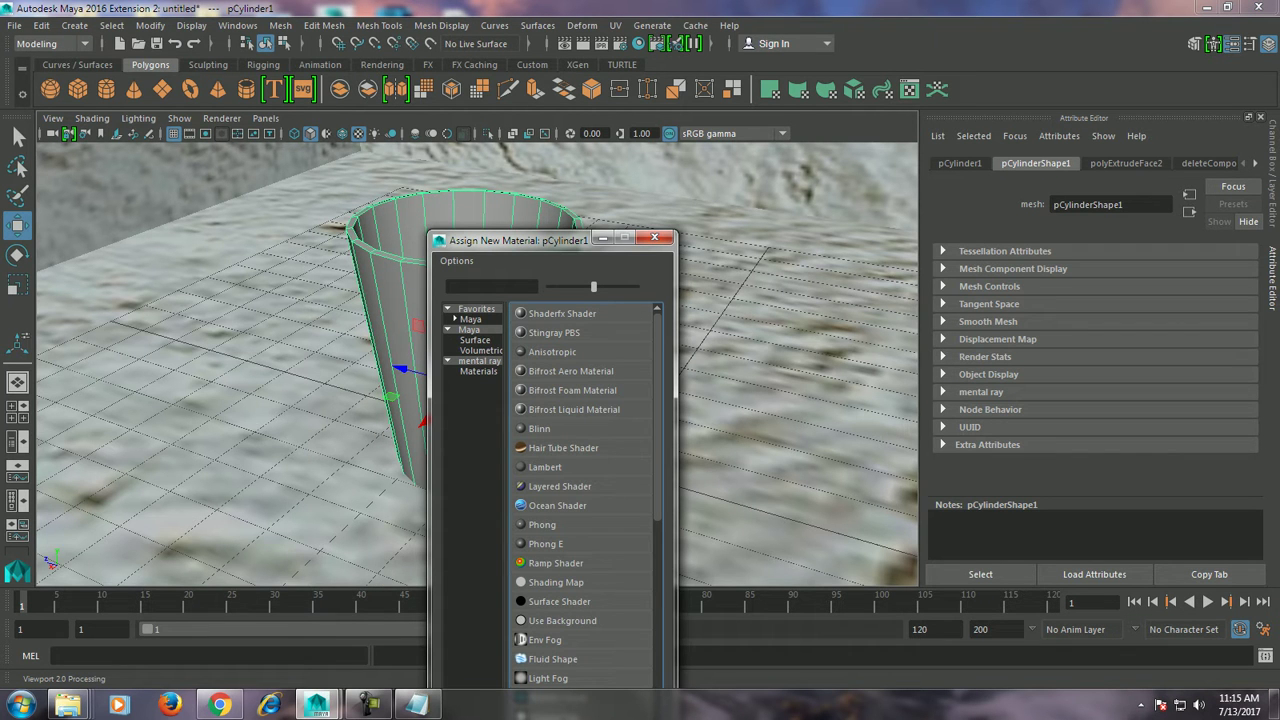
{"action": "left_click", "coordinate": [480, 360]}
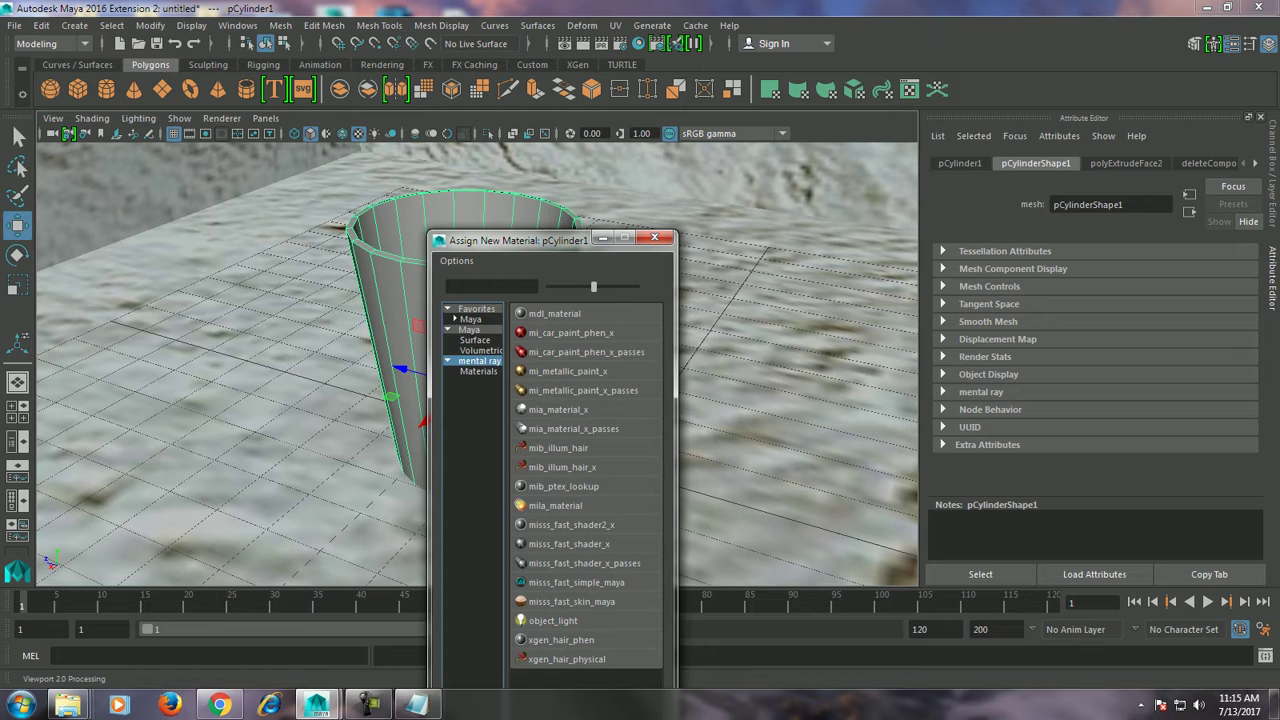
{"action": "left_click", "coordinate": [558, 409]}
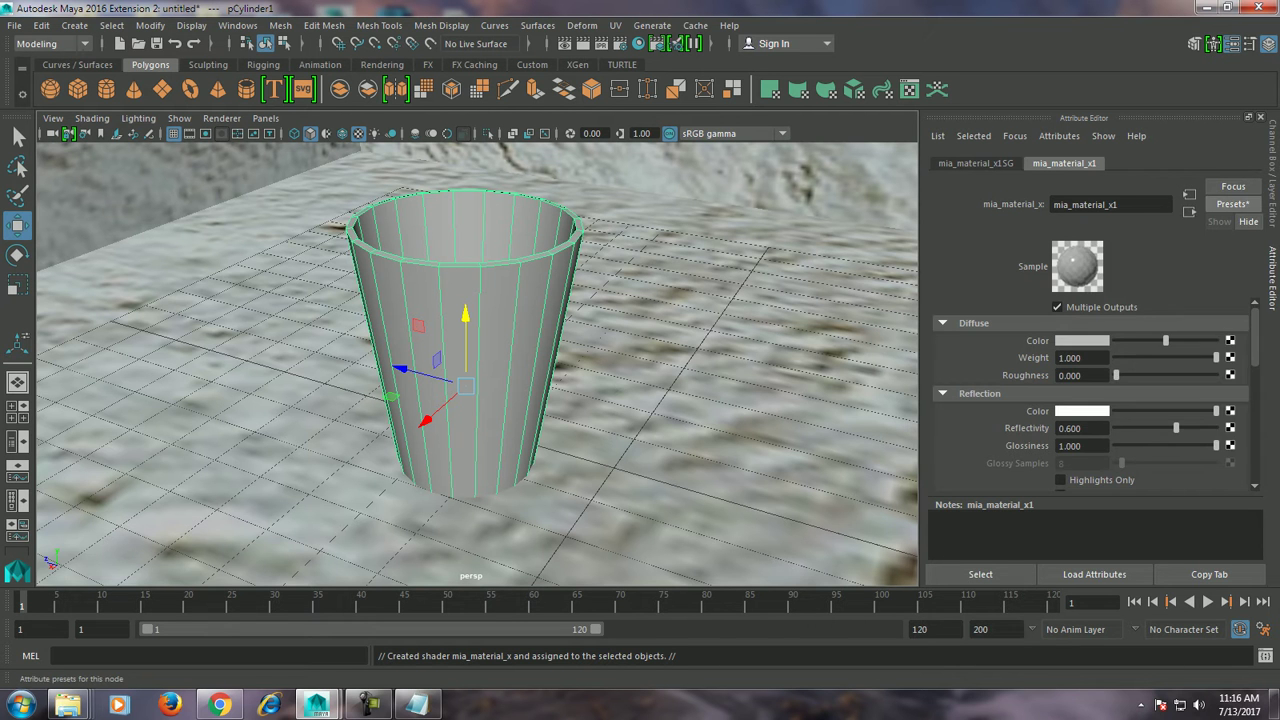
{"action": "left_click", "coordinate": [1233, 203]}
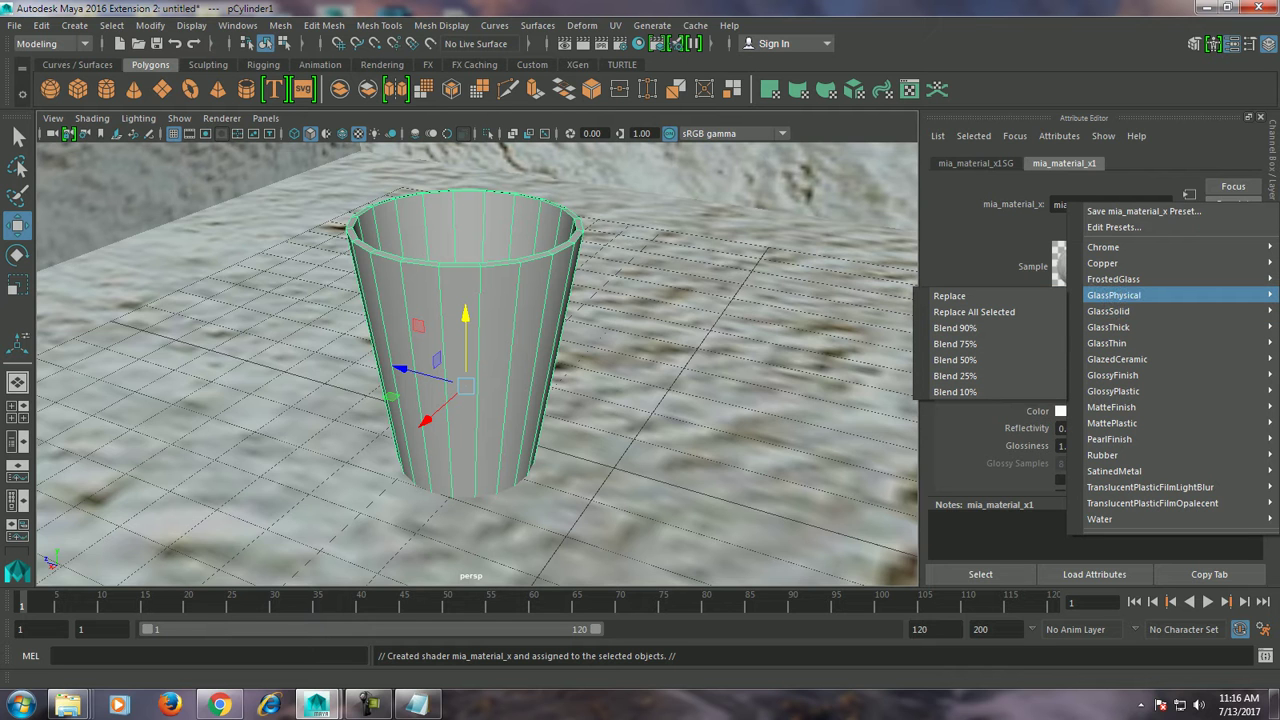
{"action": "left_click", "coordinate": [955, 327]}
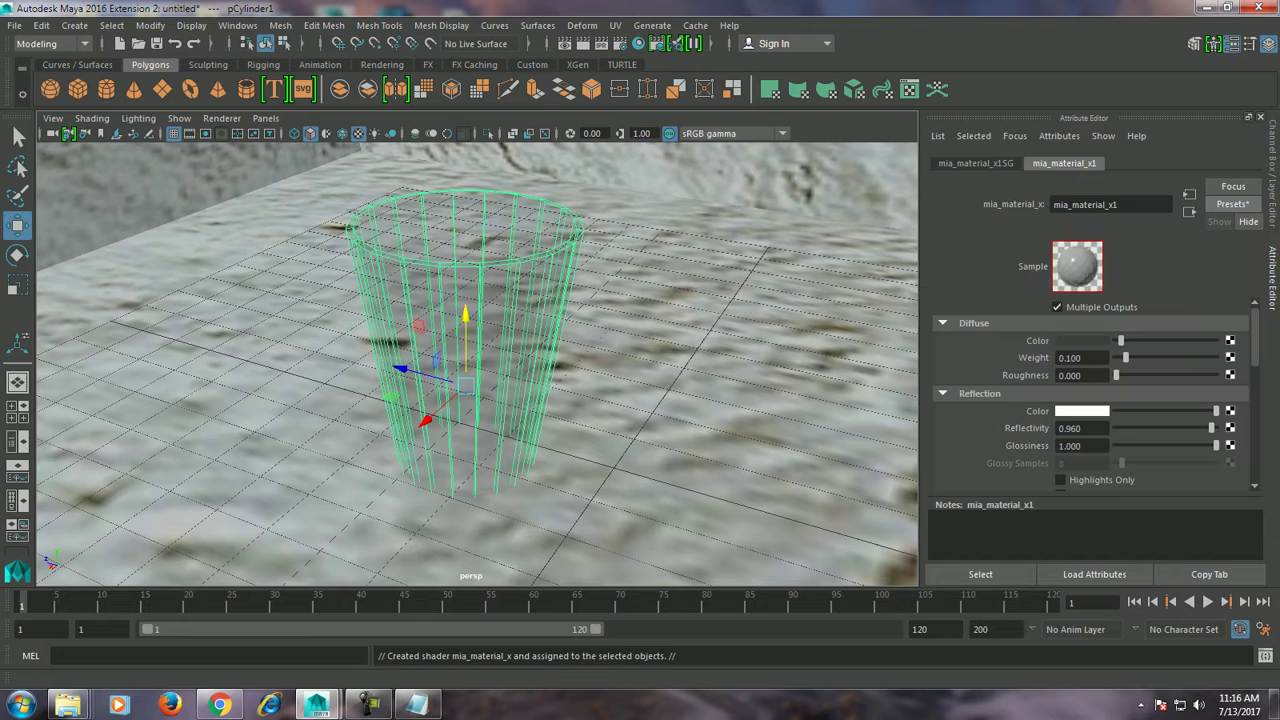
{"action": "scroll", "coordinate": [477, 364], "scroll_direction": "up", "scroll_amount": 2}
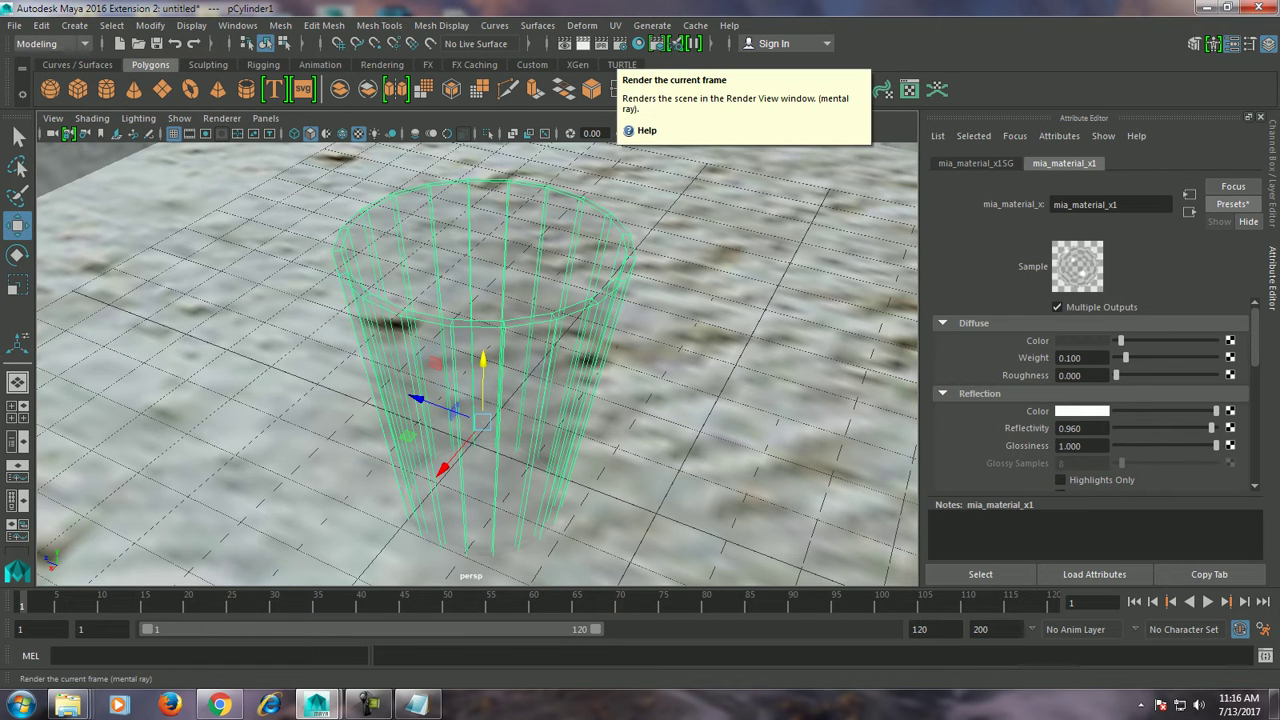
{"action": "left_click", "coordinate": [619, 44]}
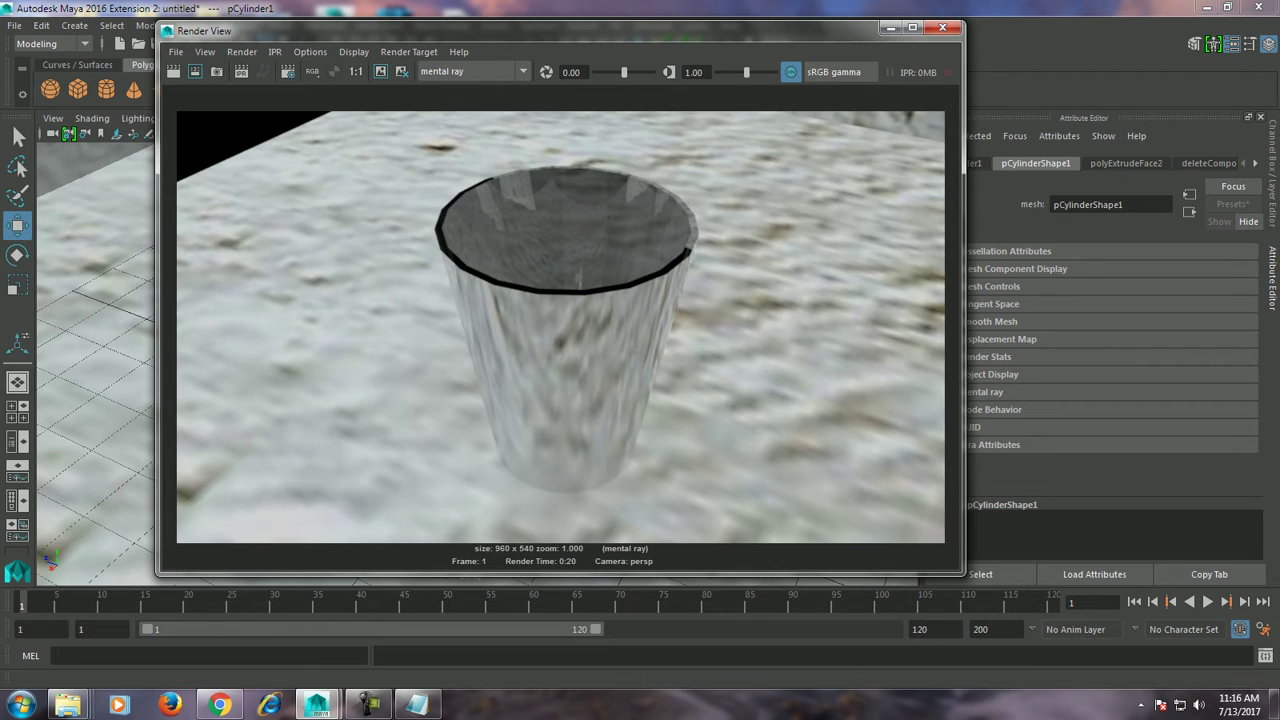
{"action": "left_click", "coordinate": [942, 27]}
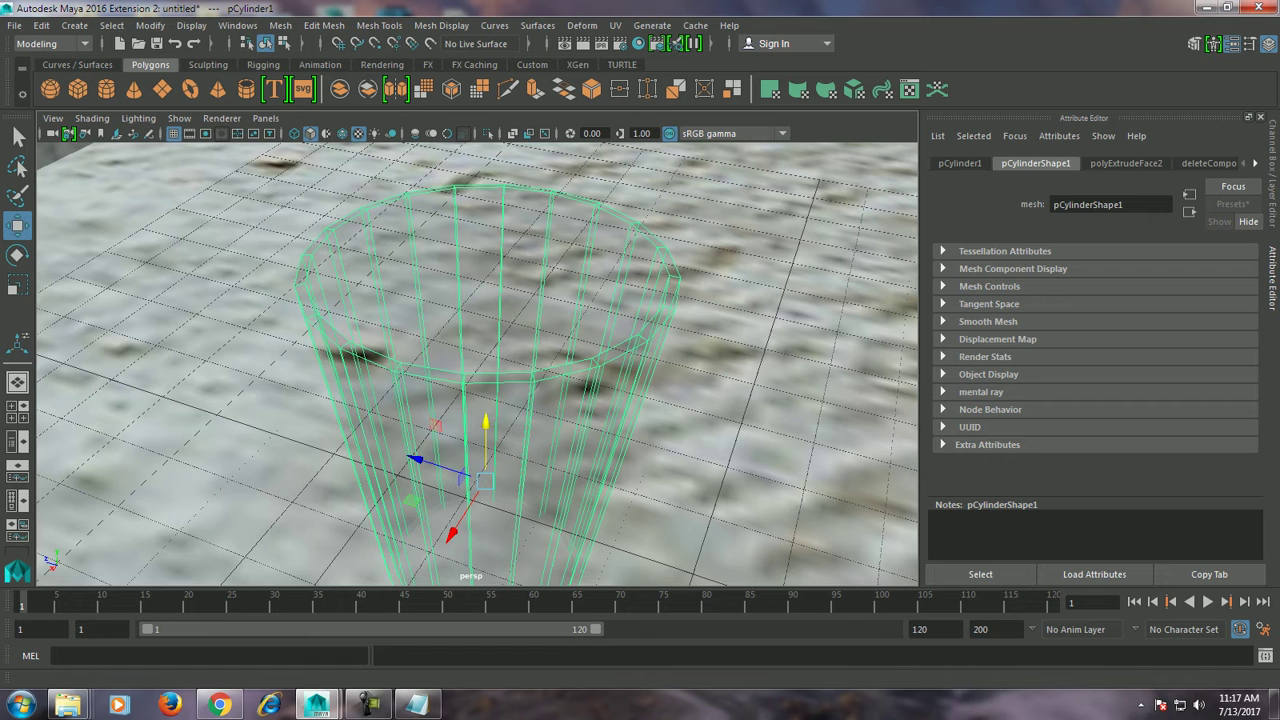
Apply the FrostedGlass preset to the cup's mia_material_x1 material.
{"action": "left_click", "coordinate": [1255, 162]}
{"action": "left_click", "coordinate": [1194, 162]}
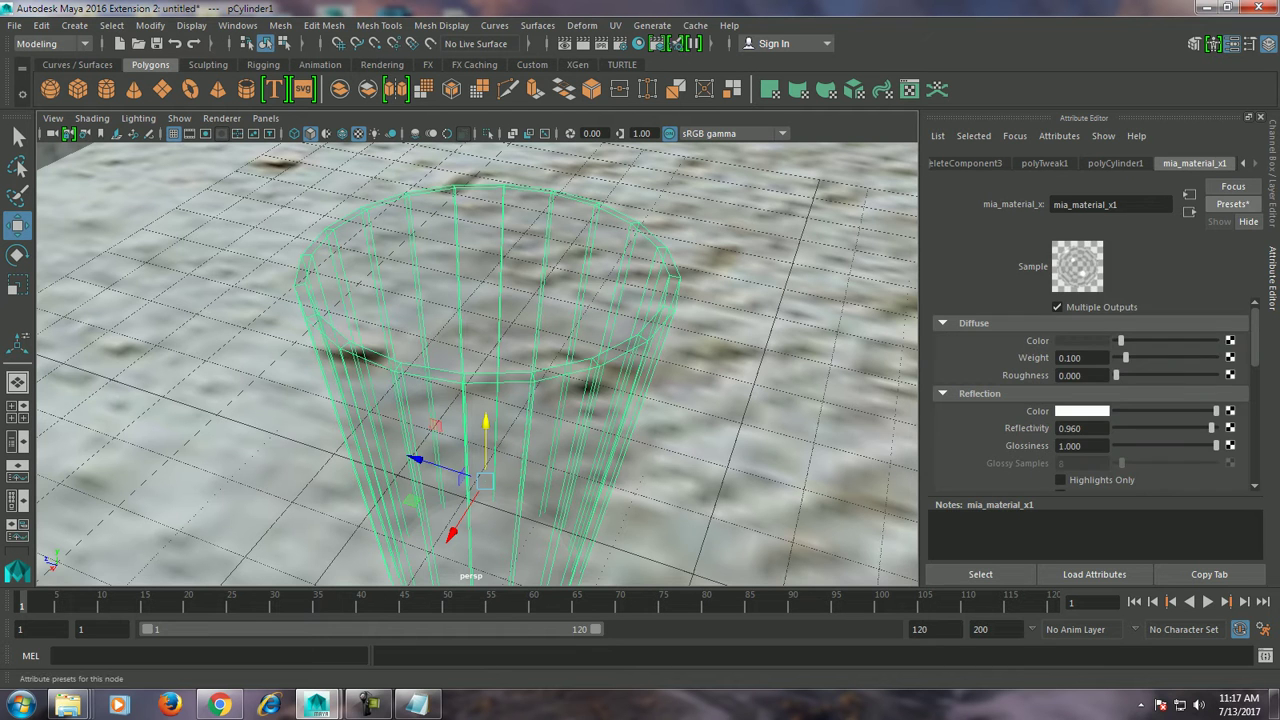
{"action": "left_click", "coordinate": [1233, 203]}
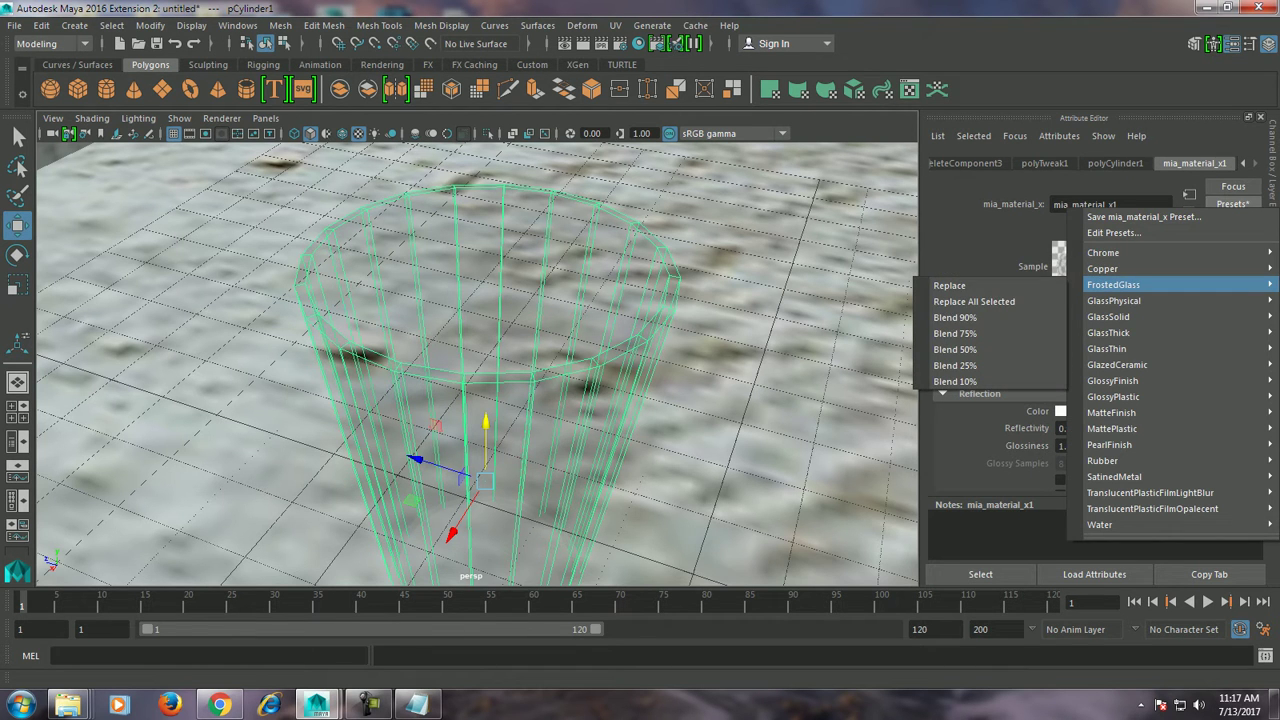
{"action": "left_click", "coordinate": [958, 317]}
{"action": "mouse_move", "coordinate": [480, 360]}
{"action": "left_mouse_down", "text": "alt"}
{"action": "mouse_move", "coordinate": [520, 380]}
{"action": "mouse_move", "coordinate": [600, 360]}
{"action": "left_mouse_up", "text": "alt"}
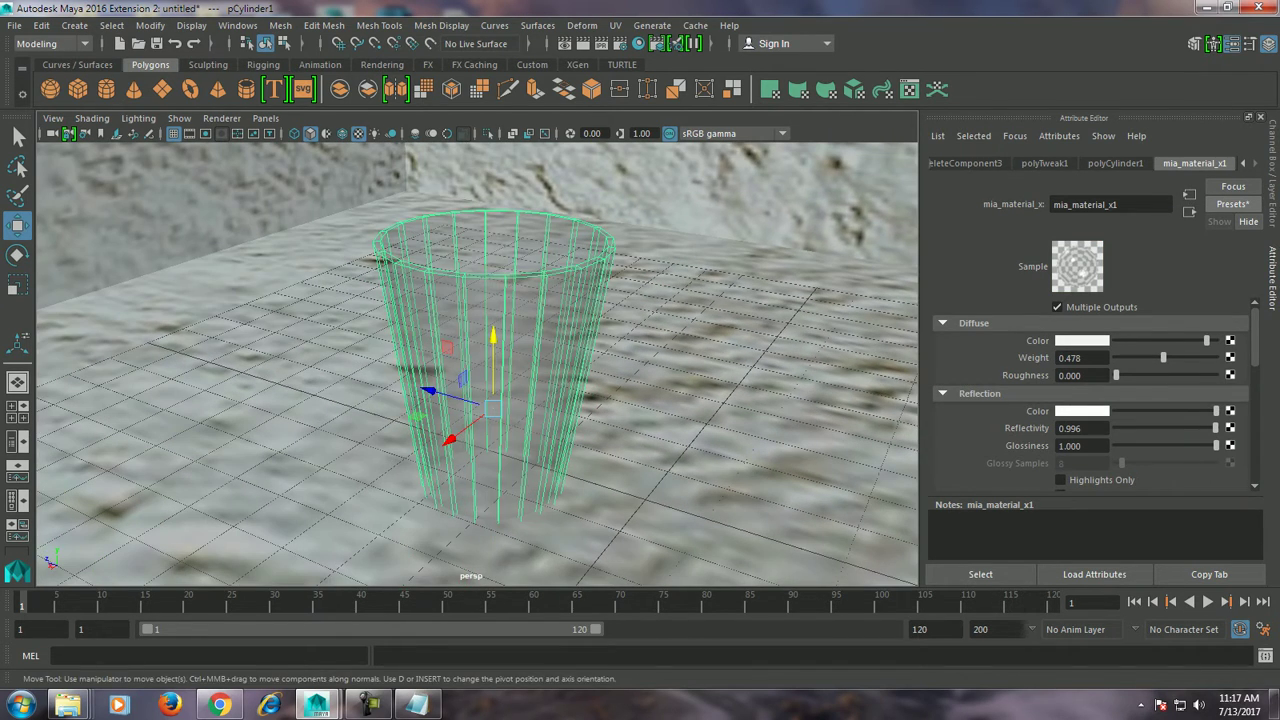
{"action": "left_click", "coordinate": [324, 25]}
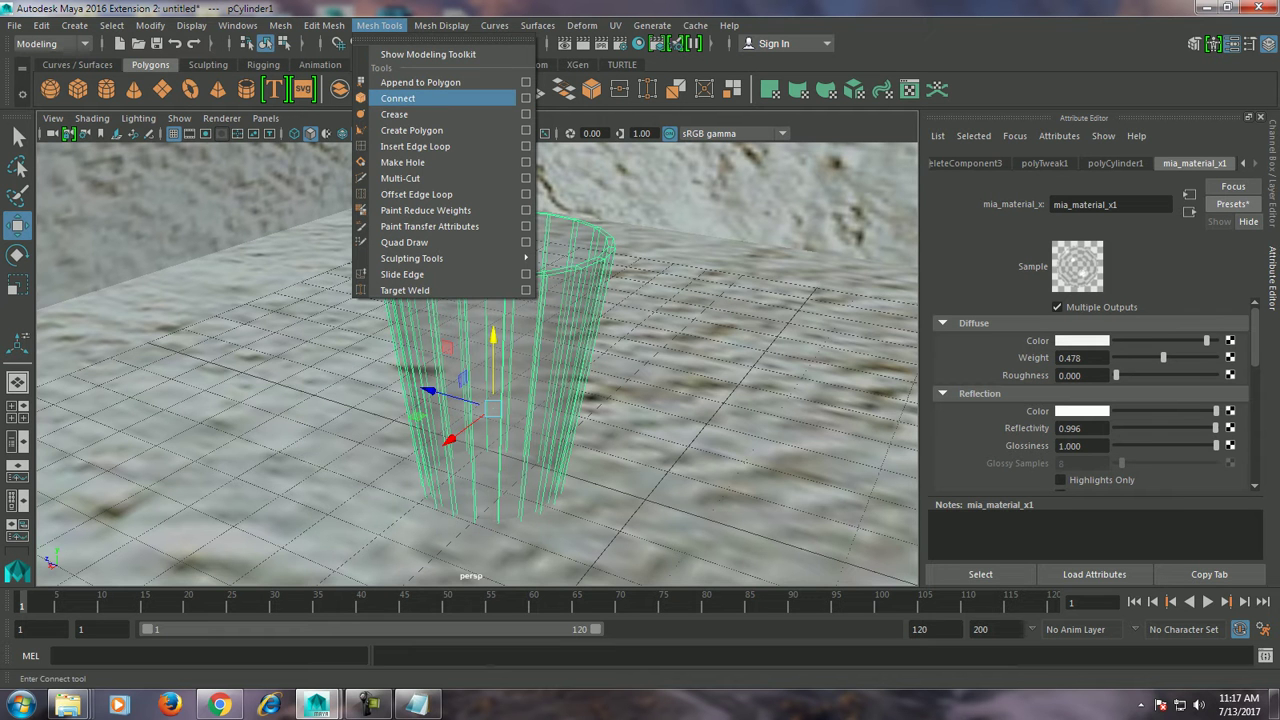
Insert four horizontal edge loops down the cup's walls plus one near the top rim.
{"action": "left_click", "coordinate": [415, 146]}
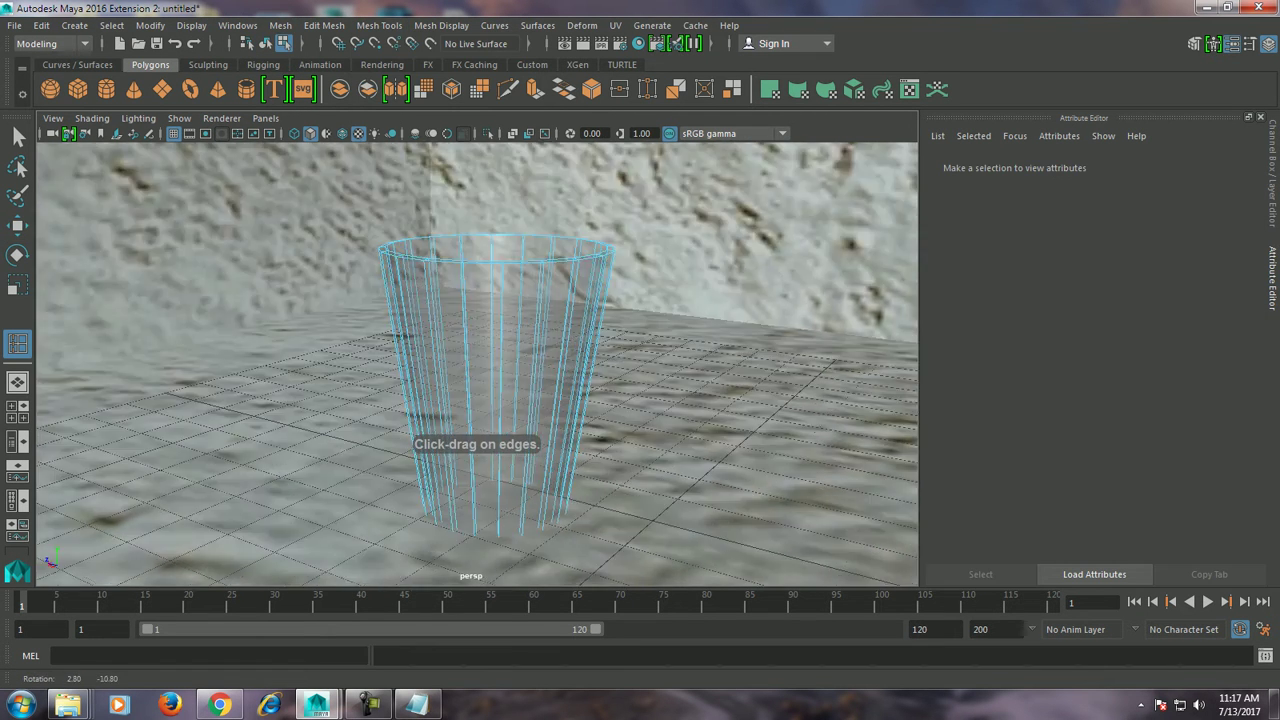
{"action": "left_click", "coordinate": [404, 390]}
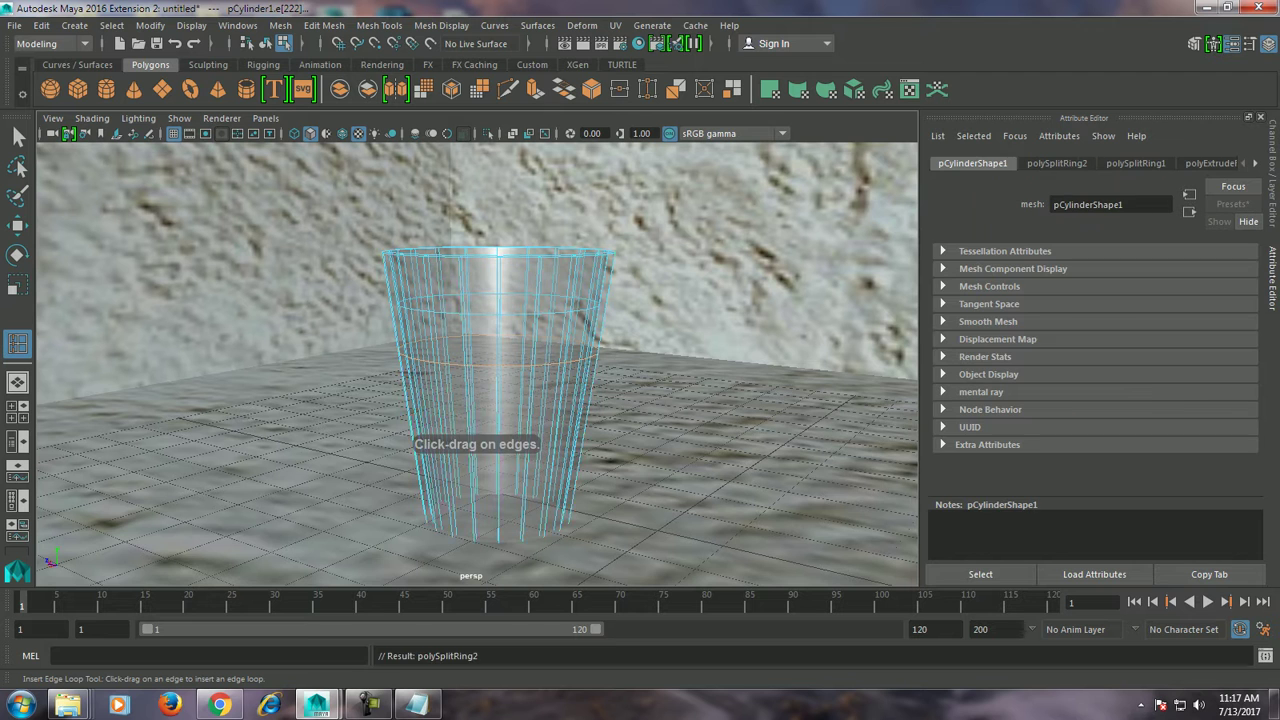
{"action": "left_click", "coordinate": [412, 438]}
{"action": "left_click", "coordinate": [418, 470]}
{"action": "left_click", "coordinate": [424, 500]}
{"action": "left_click_drag", "start_coordinate": [477, 364], "coordinate": [477, 300], "text": "alt"}
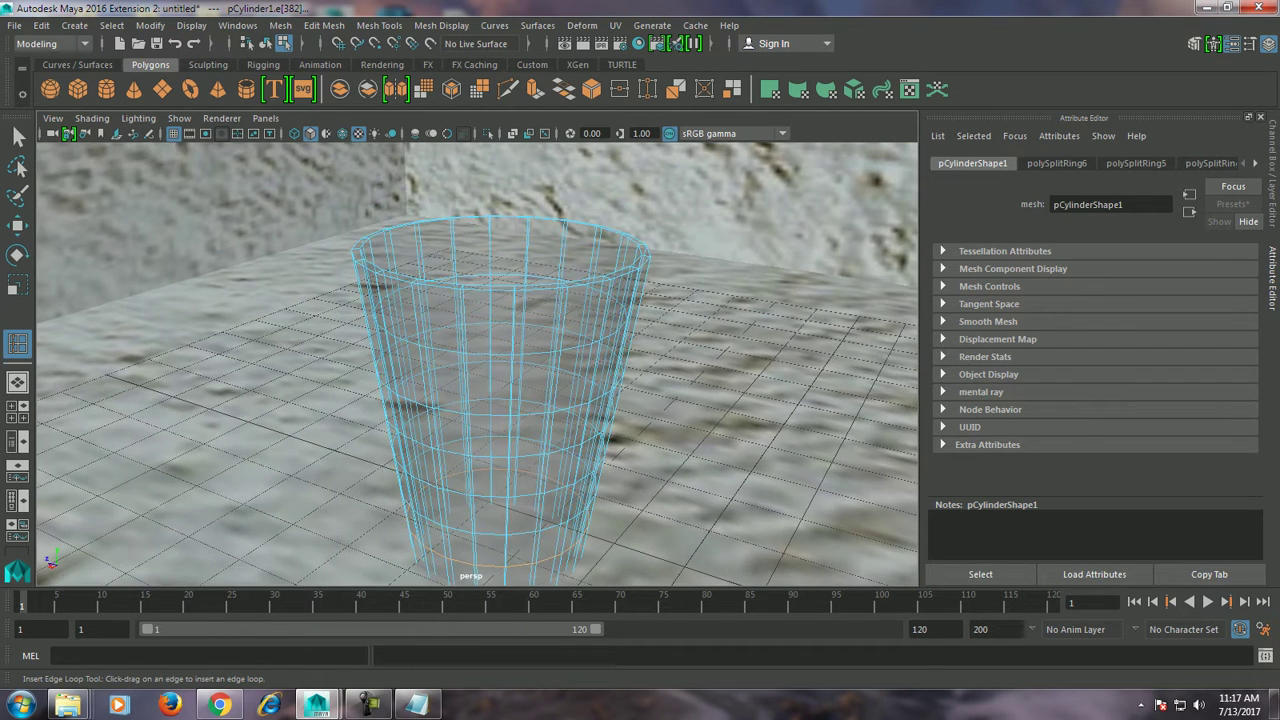
{"action": "left_click", "coordinate": [362, 282]}
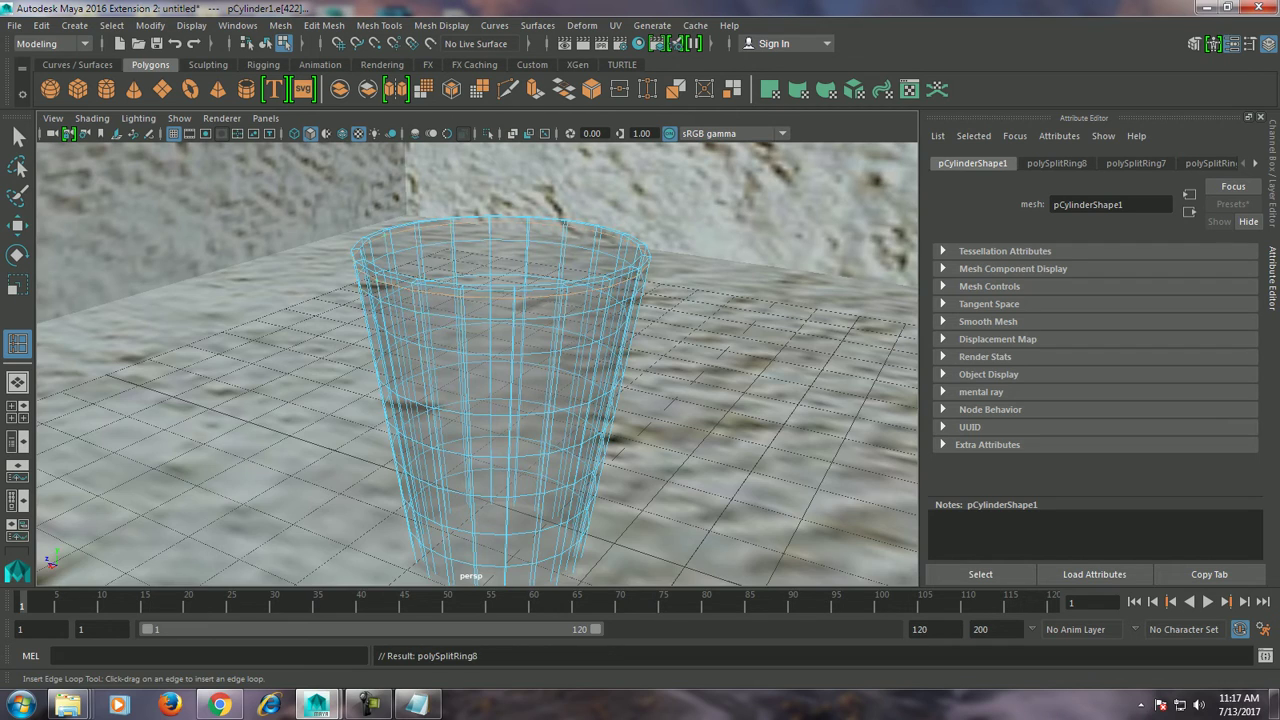
{"action": "key", "text": "w"}
{"action": "left_click_drag", "start_coordinate": [477, 350], "coordinate": [545, 345], "text": "alt"}
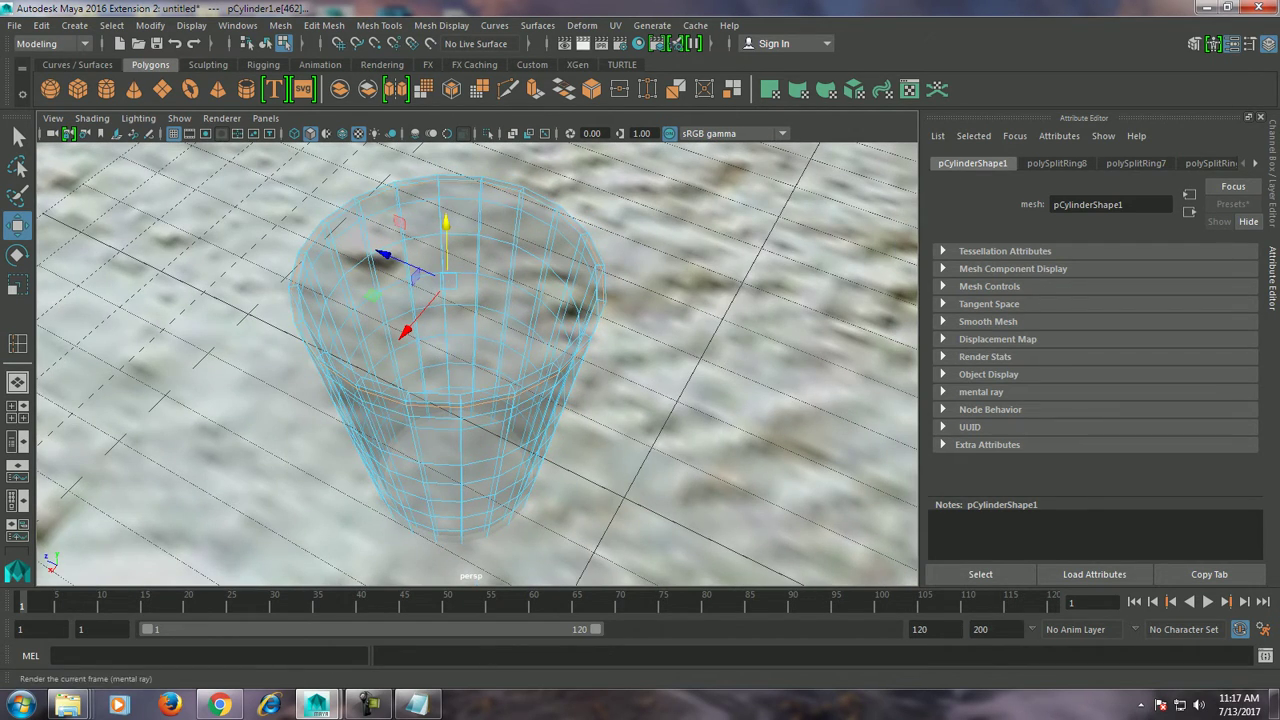
{"action": "mouse_move", "coordinate": [545, 345]}
{"action": "left_mouse_down", "text": "alt"}
{"action": "mouse_move", "coordinate": [525, 255]}
{"action": "mouse_move", "coordinate": [535, 290]}
{"action": "left_mouse_up", "text": "alt"}
Select the floor face and assign it a new Lambert material.
{"action": "right_click_drag", "start_coordinate": [660, 270], "coordinate": [628, 369]}
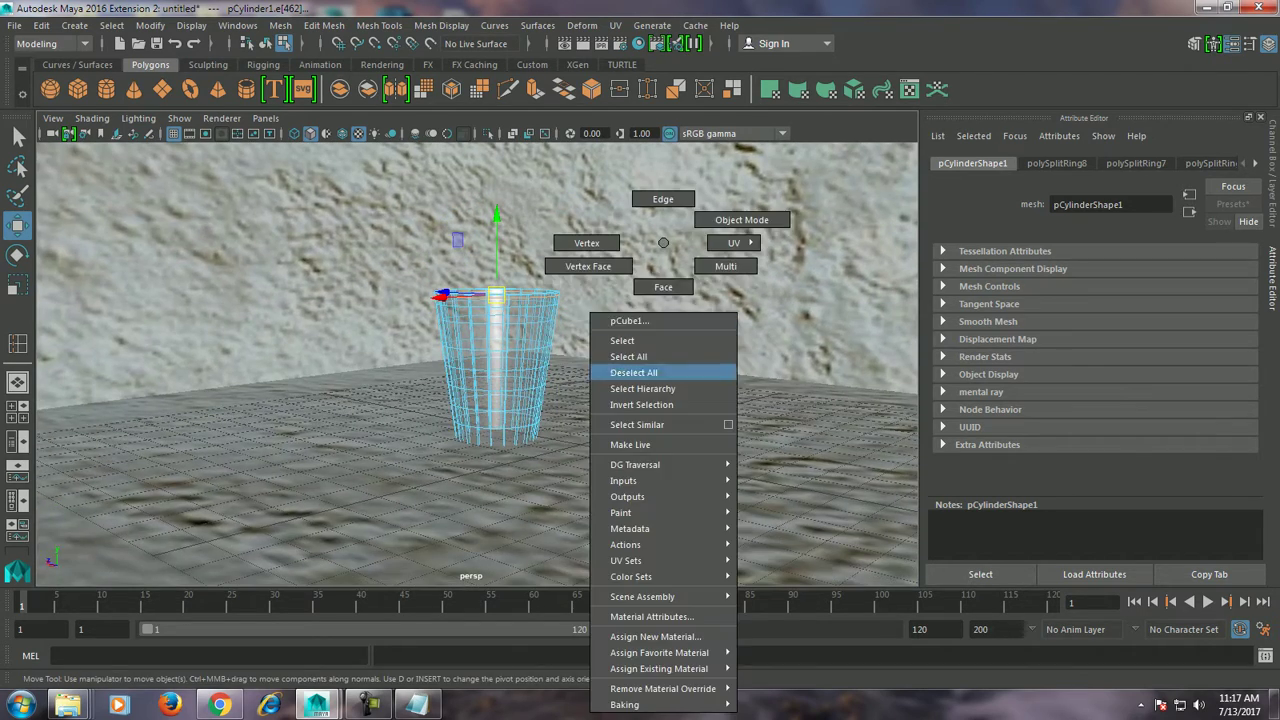
{"action": "left_click_drag", "start_coordinate": [530, 290], "coordinate": [520, 320], "text": "alt"}
{"action": "left_click", "coordinate": [600, 450]}
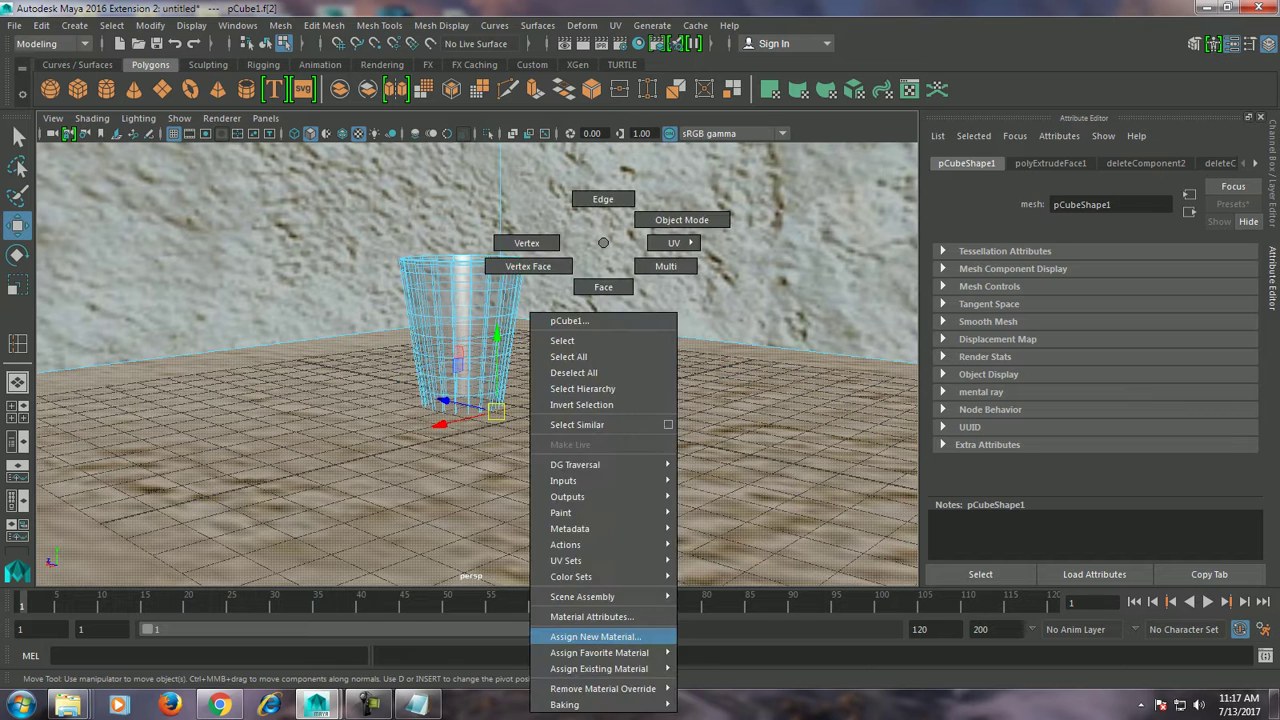
{"action": "right_click_drag", "start_coordinate": [600, 250], "coordinate": [600, 636]}
{"action": "left_click", "coordinate": [545, 467]}
Connect a file texture to the Lambert's Color and browse the stucco and tile images.
{"action": "left_click", "coordinate": [1230, 344]}
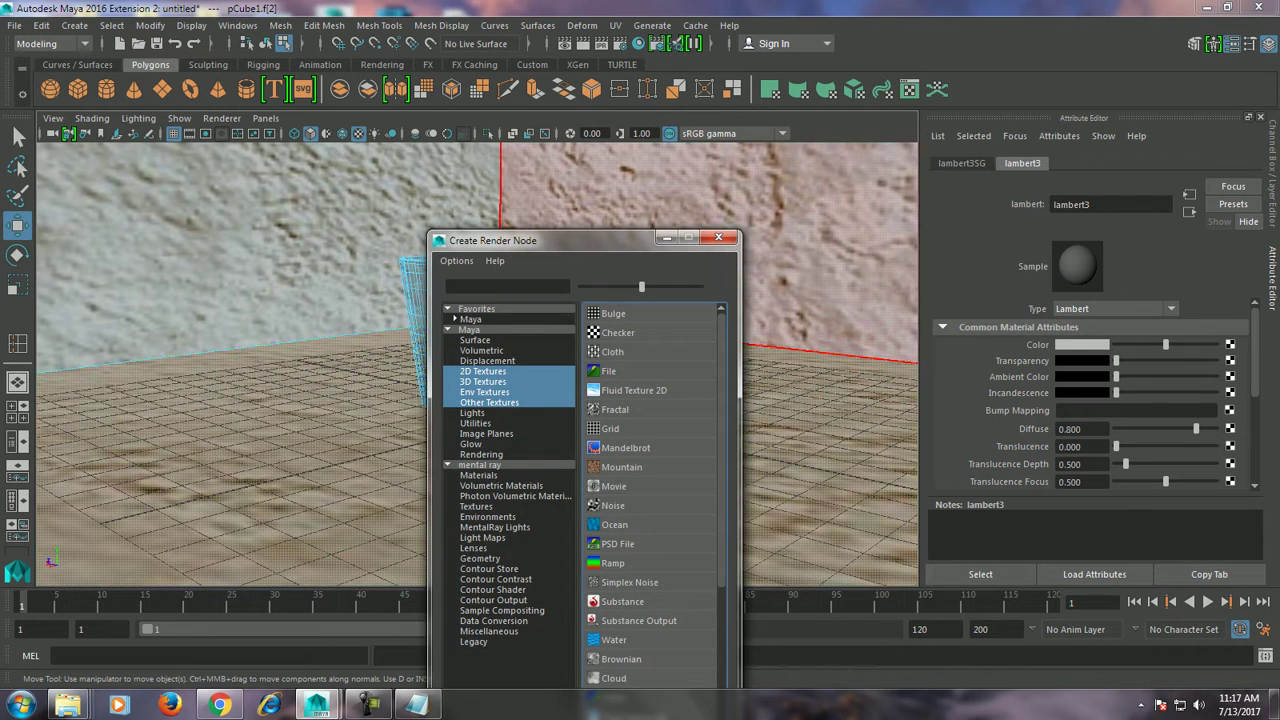
{"action": "left_click", "coordinate": [608, 371]}
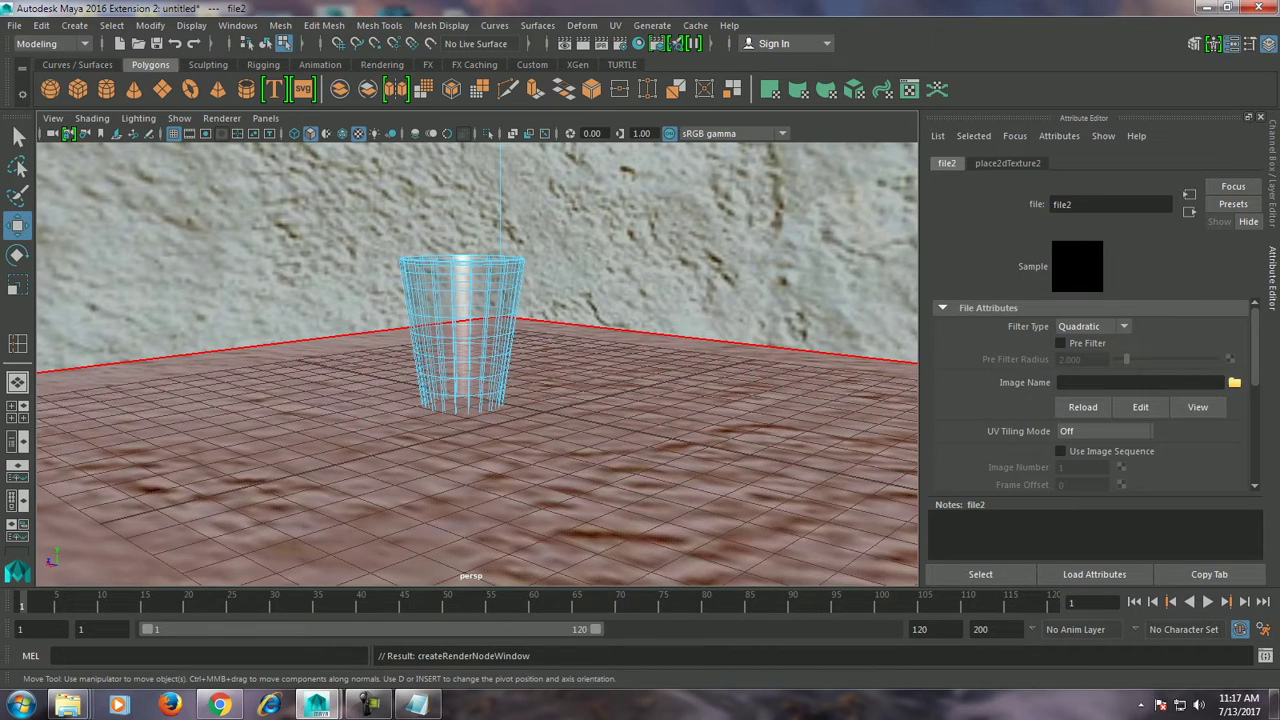
{"action": "left_click", "coordinate": [1234, 382]}
{"action": "left_click", "coordinate": [406, 352]}
{"action": "left_click", "coordinate": [404, 288]}
{"action": "left_click", "coordinate": [404, 237]}
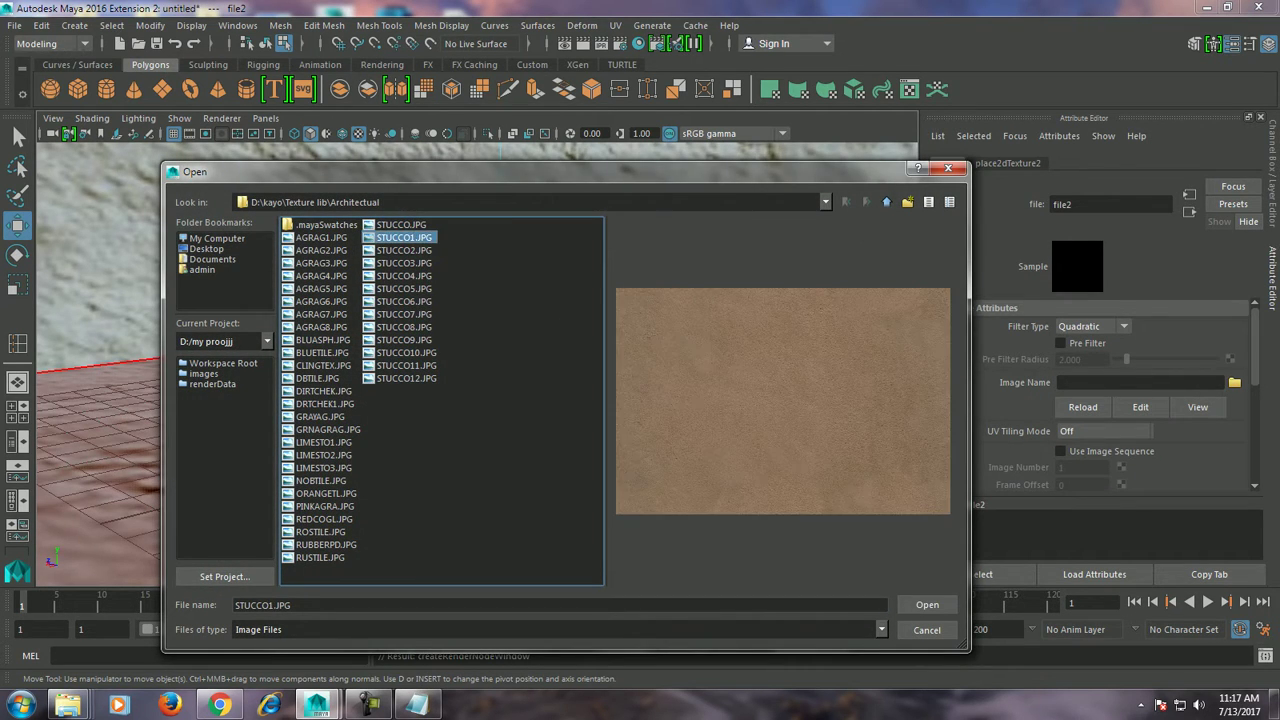
{"action": "key", "text": "Up"}
{"action": "key", "text": "Up"}
Load ROSTILE.JPG as the floor texture and turn on textured display.
{"action": "key", "text": "Up"}
{"action": "key", "text": "Up"}
{"action": "key", "text": "Up"}
{"action": "key", "text": "Up"}
{"action": "key", "text": "Up"}
{"action": "key", "text": "Up"}
{"action": "key", "text": "Up"}
{"action": "key", "text": "Up"}
{"action": "key", "text": "Up"}
{"action": "left_click", "coordinate": [404, 301]}
{"action": "key", "text": "Up"}
{"action": "key", "text": "Up"}
{"action": "key", "text": "Up"}
{"action": "key", "text": "Up"}
{"action": "key", "text": "Up"}
{"action": "key", "text": "Up"}
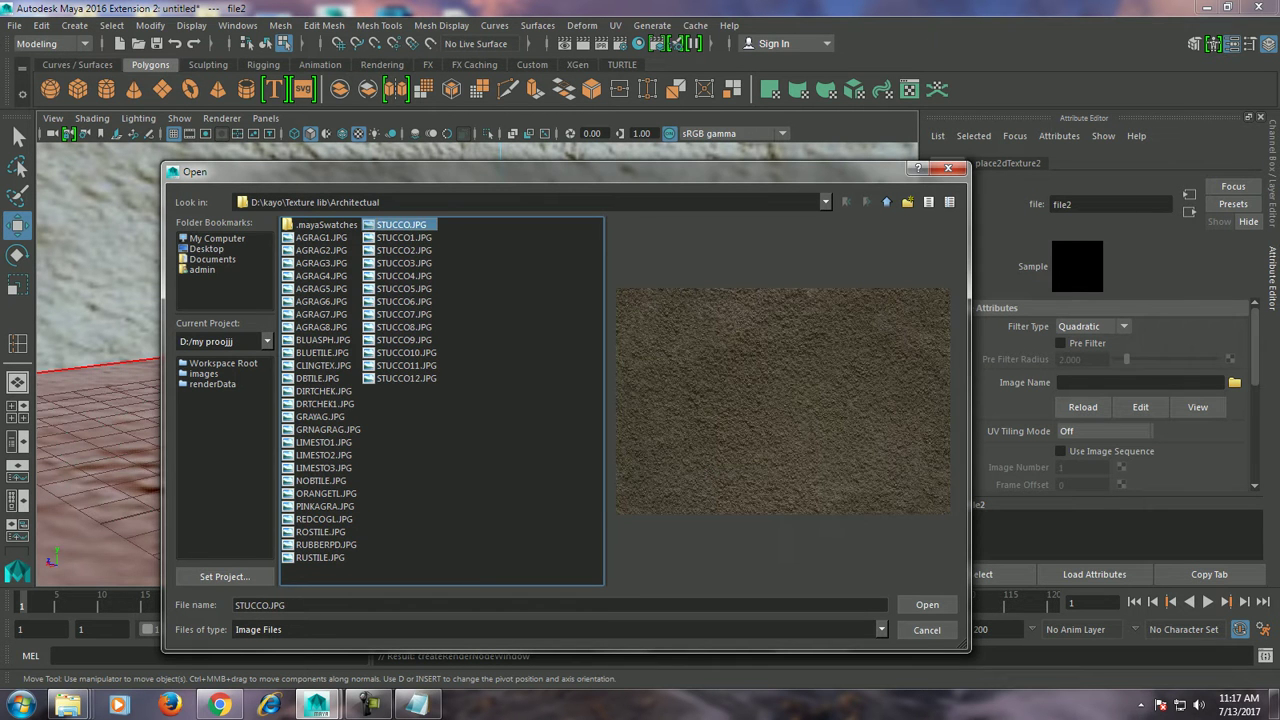
{"action": "key", "text": "Up"}
{"action": "key", "text": "Up"}
{"action": "key", "text": "Up"}
{"action": "key", "text": "Up"}
{"action": "key", "text": "Down"}
{"action": "left_click", "coordinate": [927, 604]}
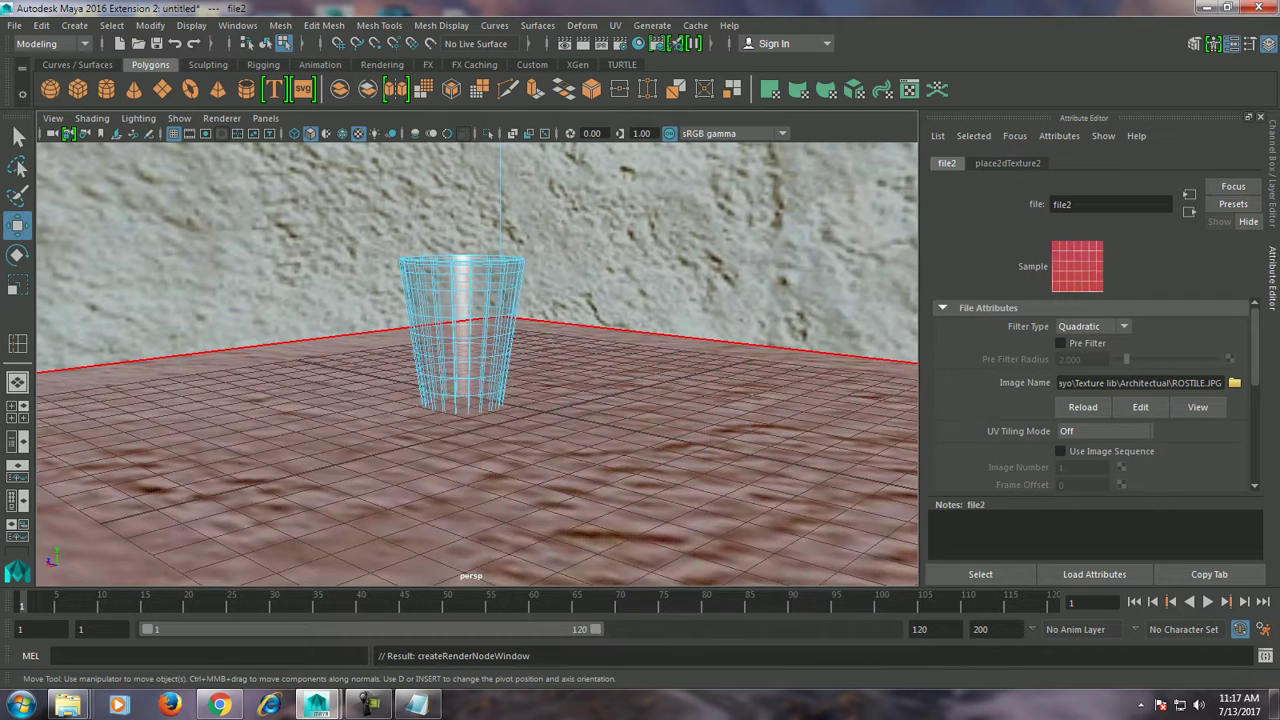
{"action": "key", "text": "6"}
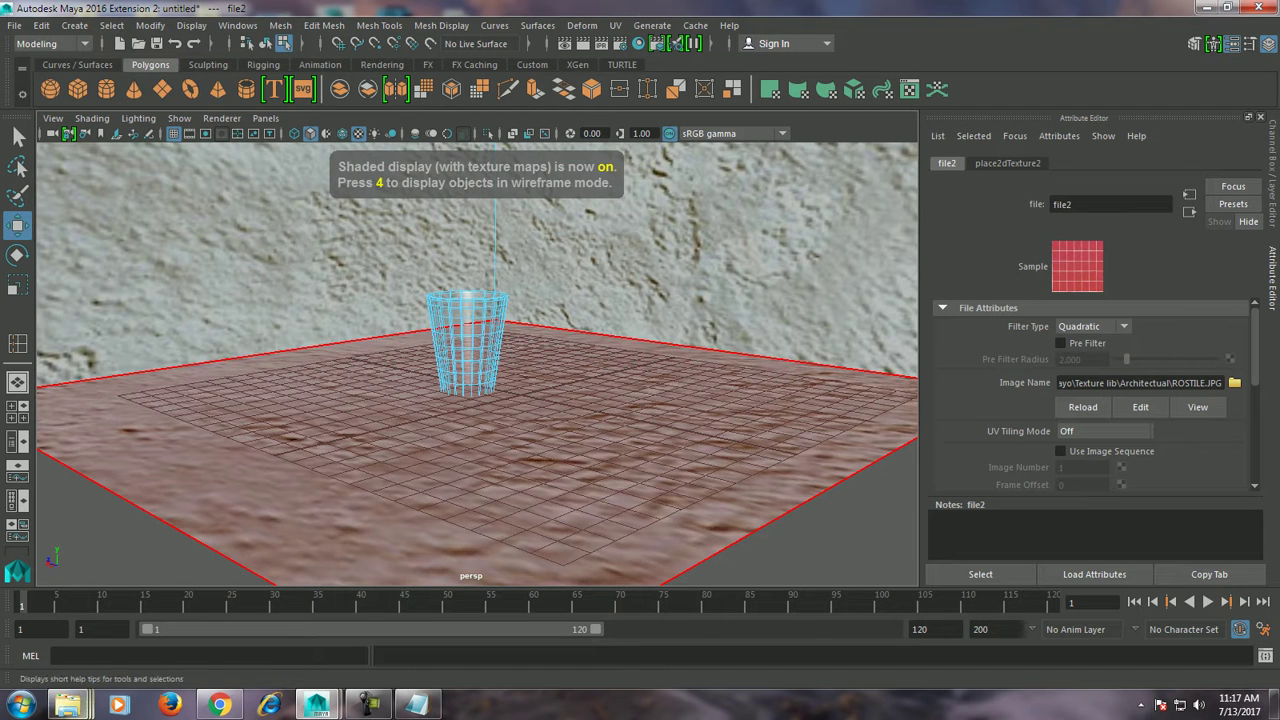
{"action": "left_click", "coordinate": [238, 25]}
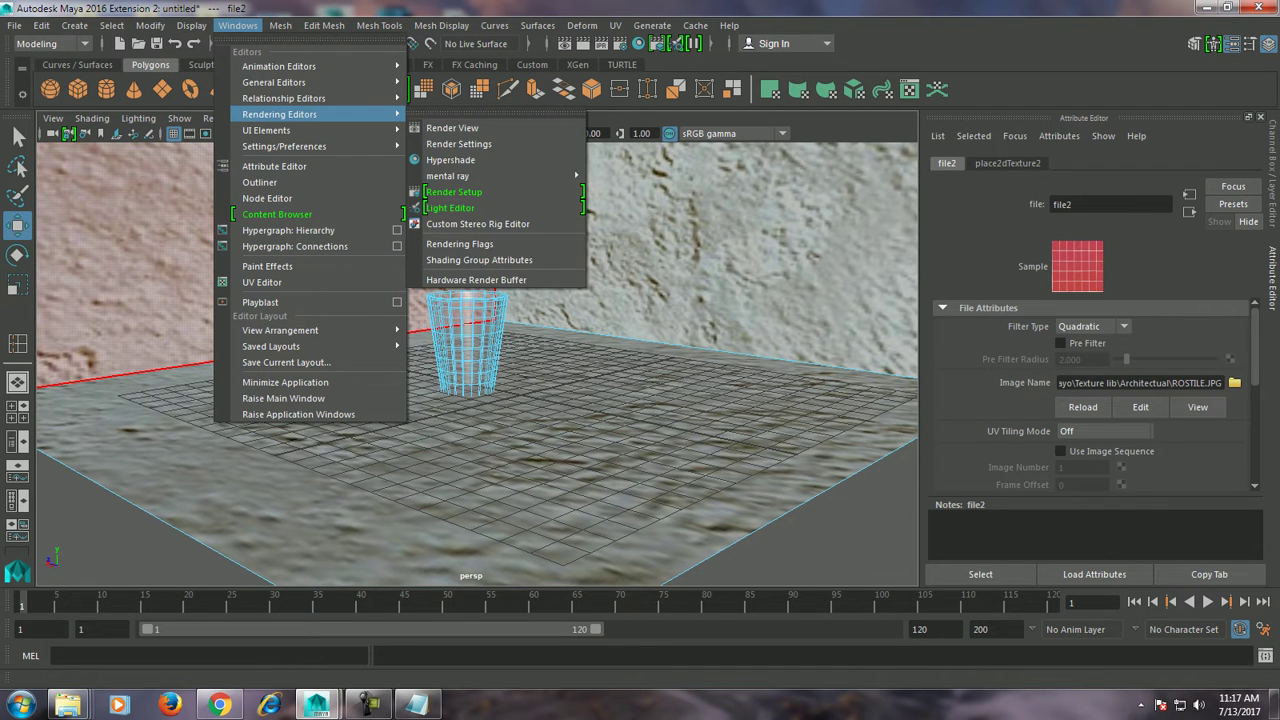
Open the Hypershade and graph lambert3's input and output connections.
{"action": "left_click", "coordinate": [450, 160]}
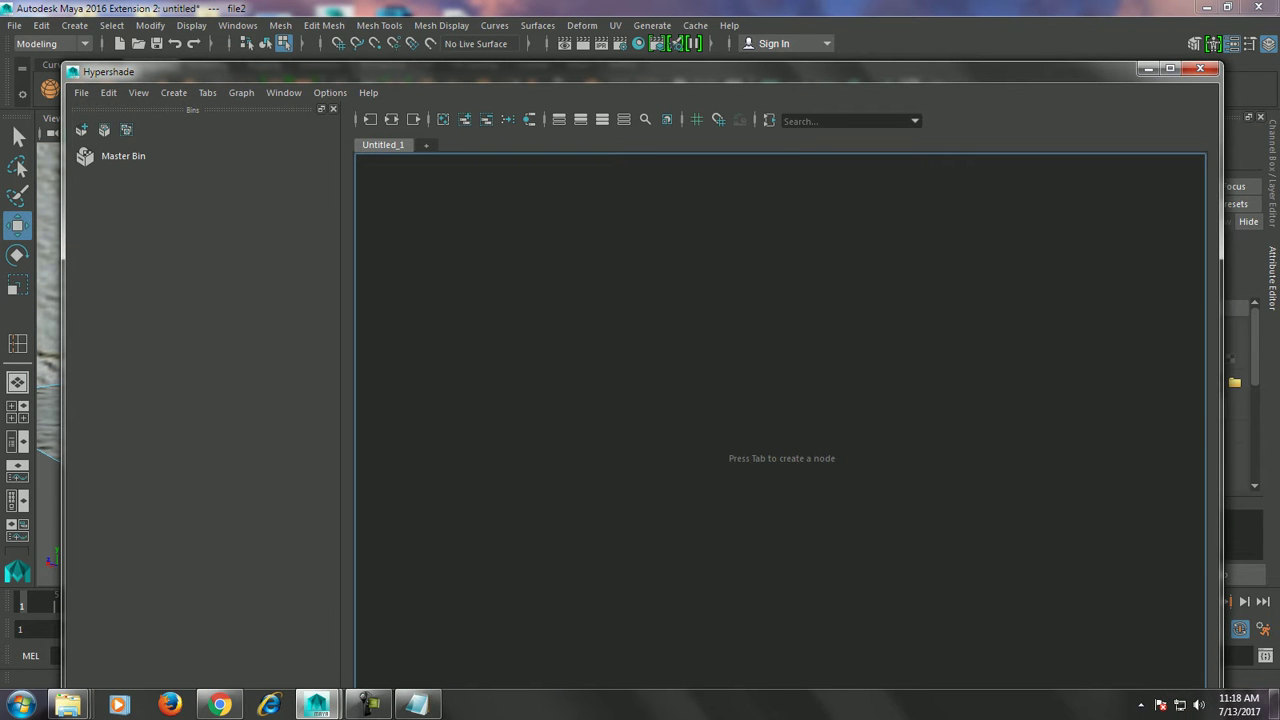
{"action": "mouse_move", "coordinate": [400, 71]}
{"action": "left_mouse_down"}
{"action": "mouse_move", "coordinate": [659, 206]}
{"action": "mouse_move", "coordinate": [711, 216]}
{"action": "left_mouse_up"}
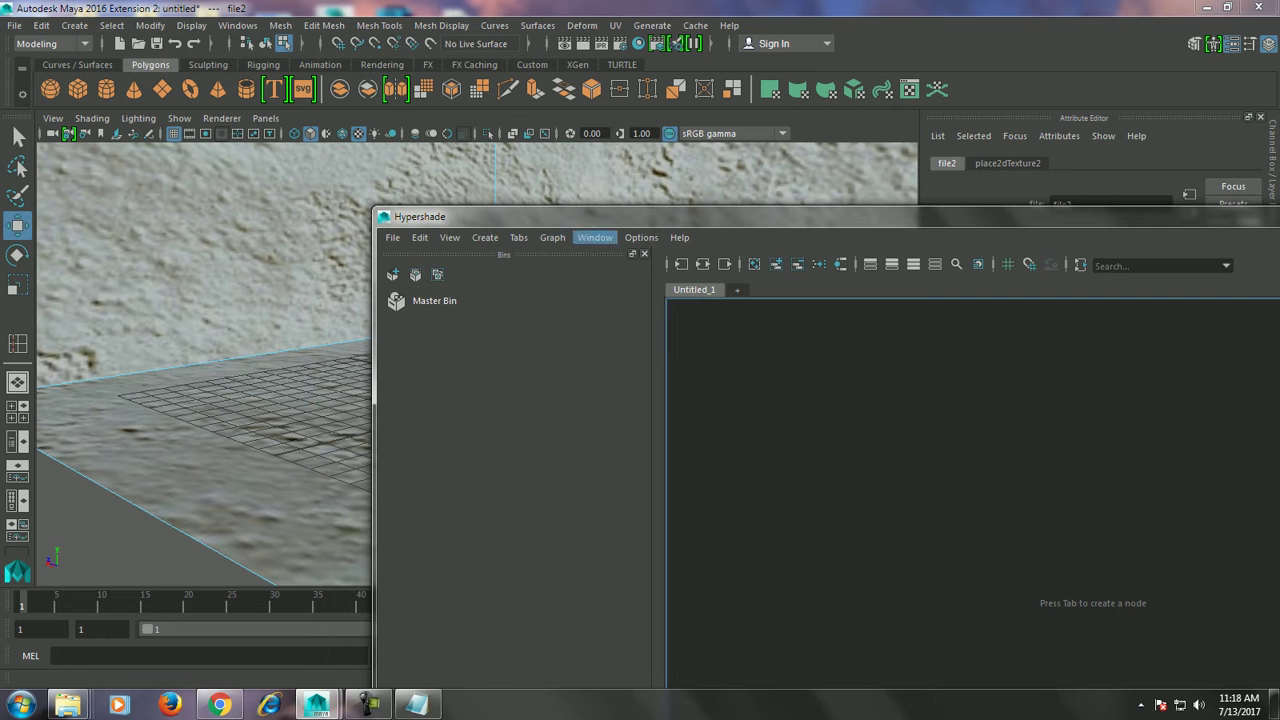
{"action": "left_click", "coordinate": [552, 237]}
{"action": "left_click", "coordinate": [600, 305]}
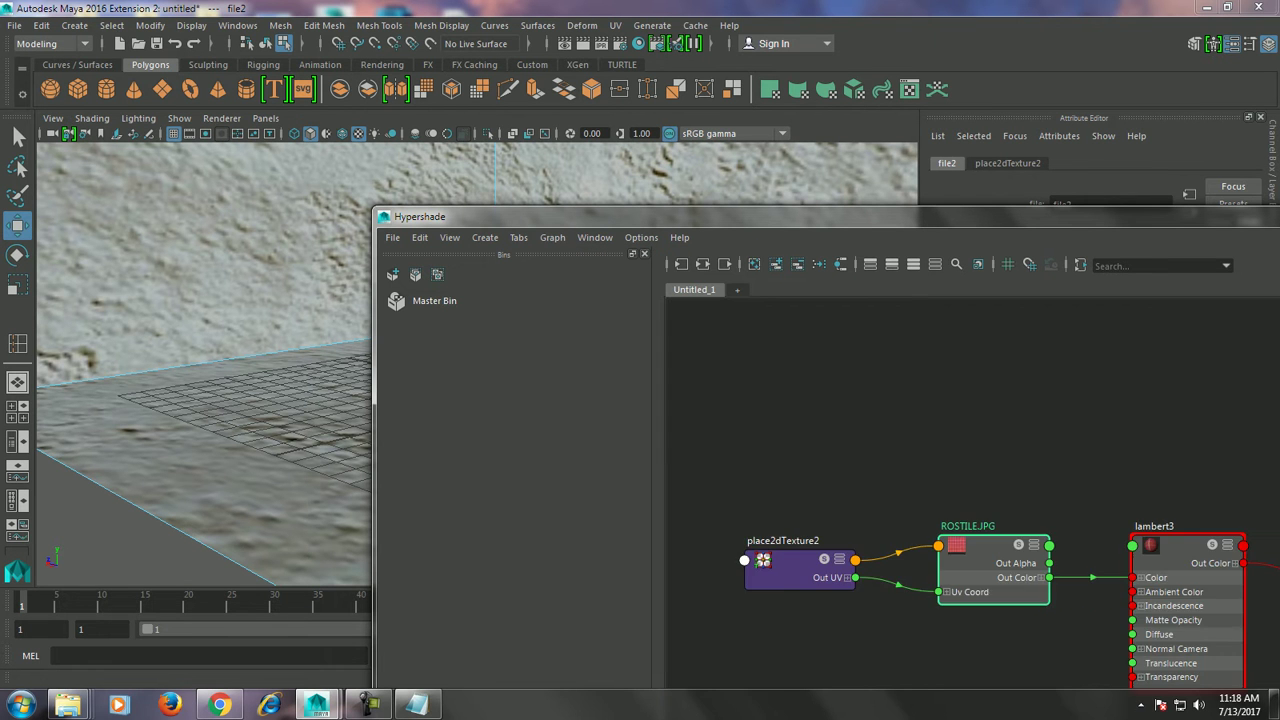
{"action": "scroll", "coordinate": [920, 552], "scroll_direction": "up", "scroll_amount": 4}
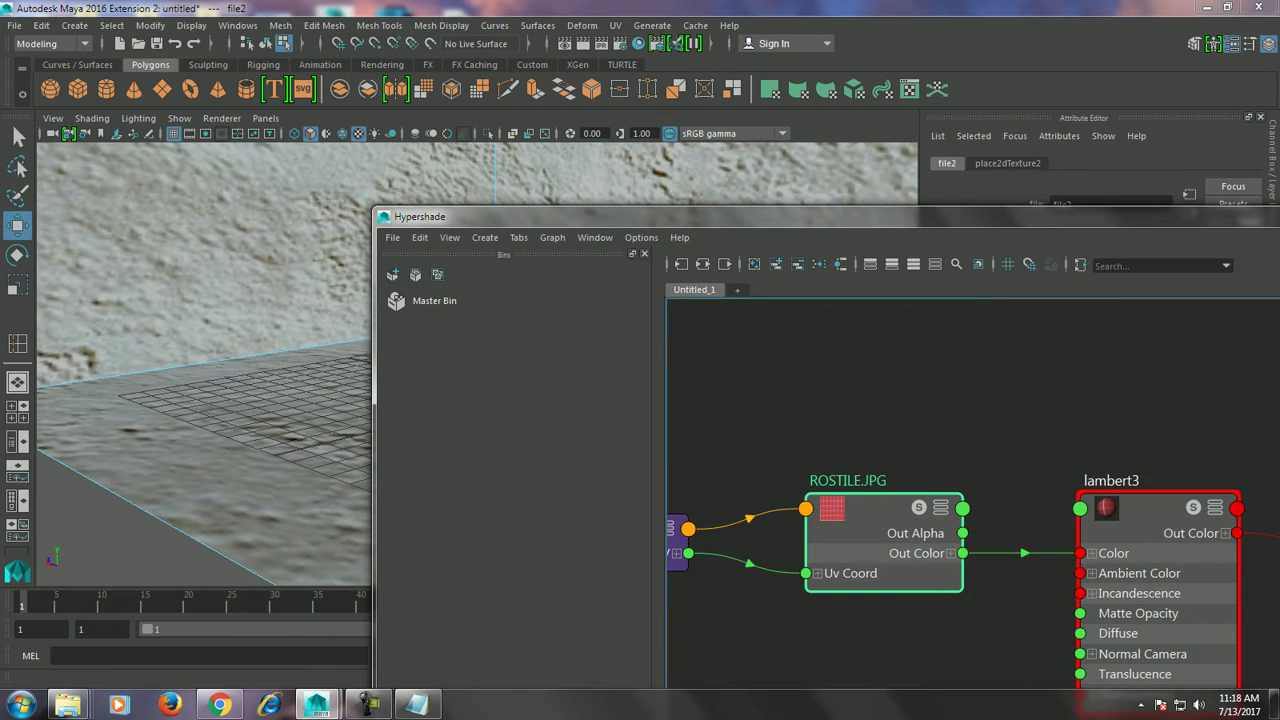
Select the floor face, assign lambert3 to it, and enable textured display.
{"action": "right_click", "coordinate": [253, 242]}
{"action": "left_click", "coordinate": [253, 287]}
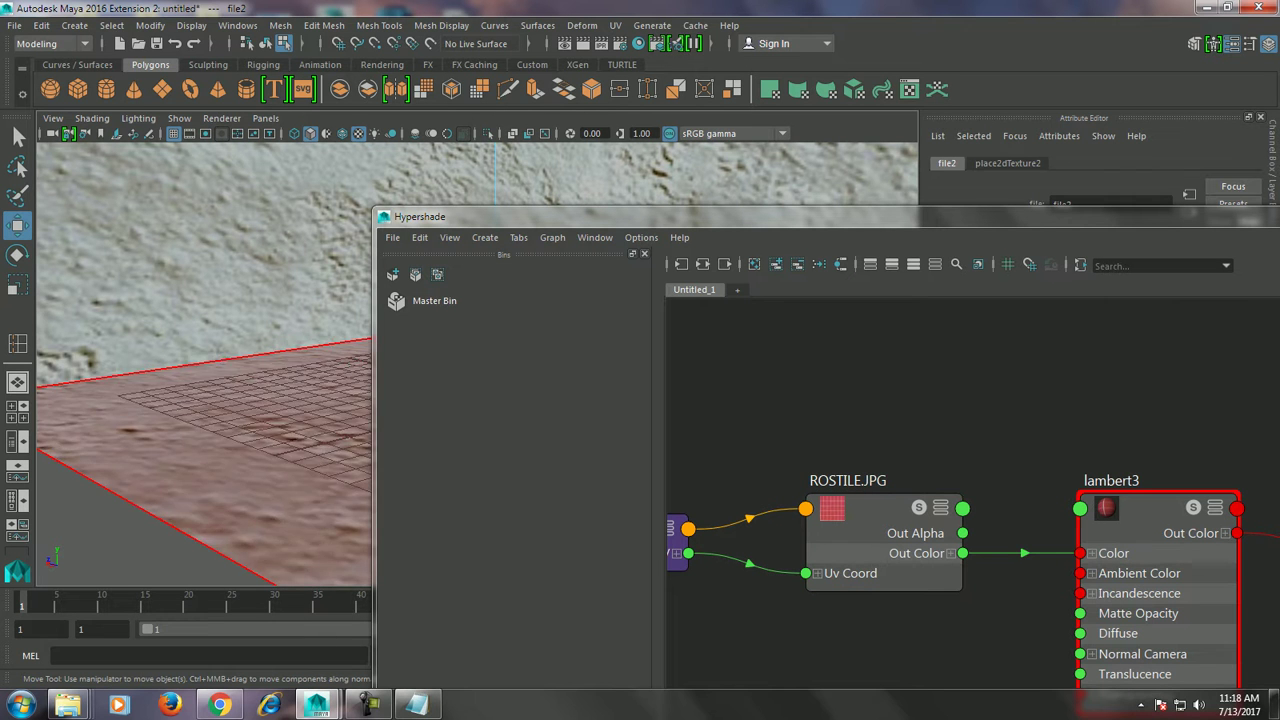
{"action": "left_click", "coordinate": [220, 460]}
{"action": "right_click_drag", "start_coordinate": [1085, 420], "coordinate": [1080, 378]}
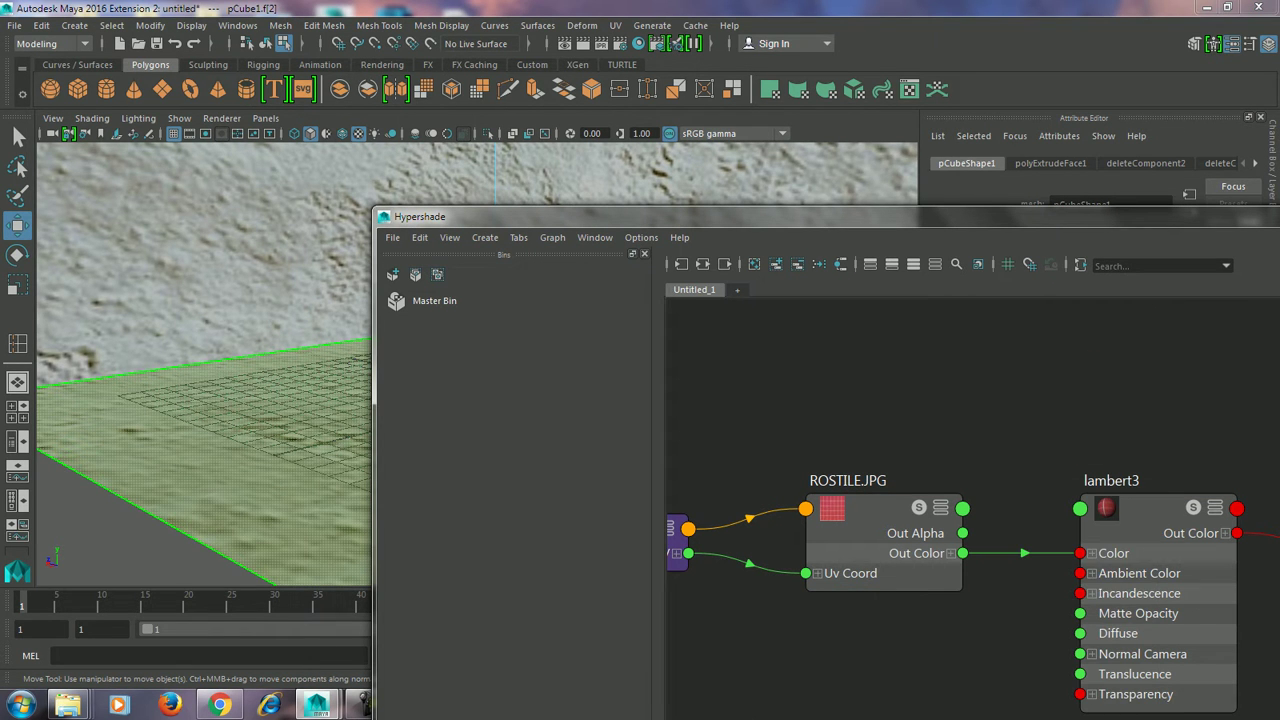
{"action": "key", "text": "6"}
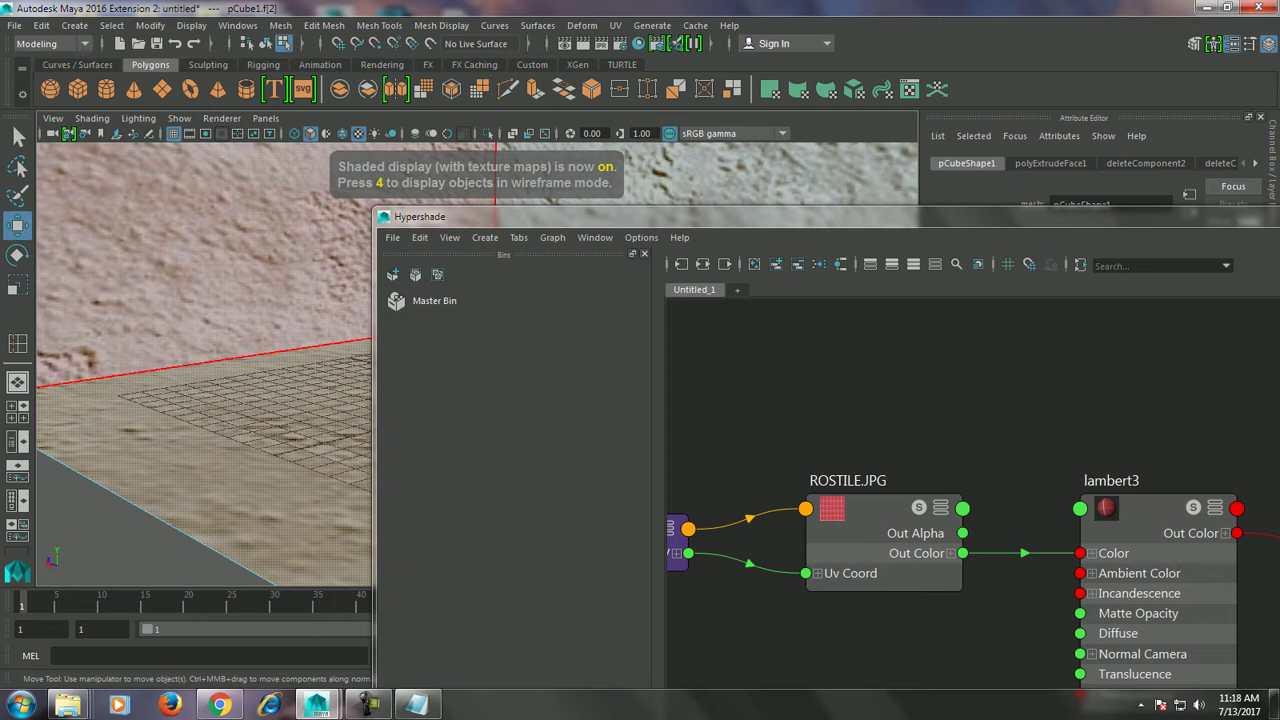
Reselect the floor face from a new angle and assign lambert3 to it again.
{"action": "right_click", "coordinate": [205, 243]}
{"action": "right_click_drag", "start_coordinate": [205, 243], "coordinate": [283, 220]}
{"action": "mouse_move", "coordinate": [200, 400]}
{"action": "left_mouse_down", "text": "alt"}
{"action": "mouse_move", "coordinate": [260, 380]}
{"action": "mouse_move", "coordinate": [260, 420]}
{"action": "left_mouse_up", "text": "alt"}
{"action": "right_click_drag", "start_coordinate": [163, 243], "coordinate": [163, 285]}
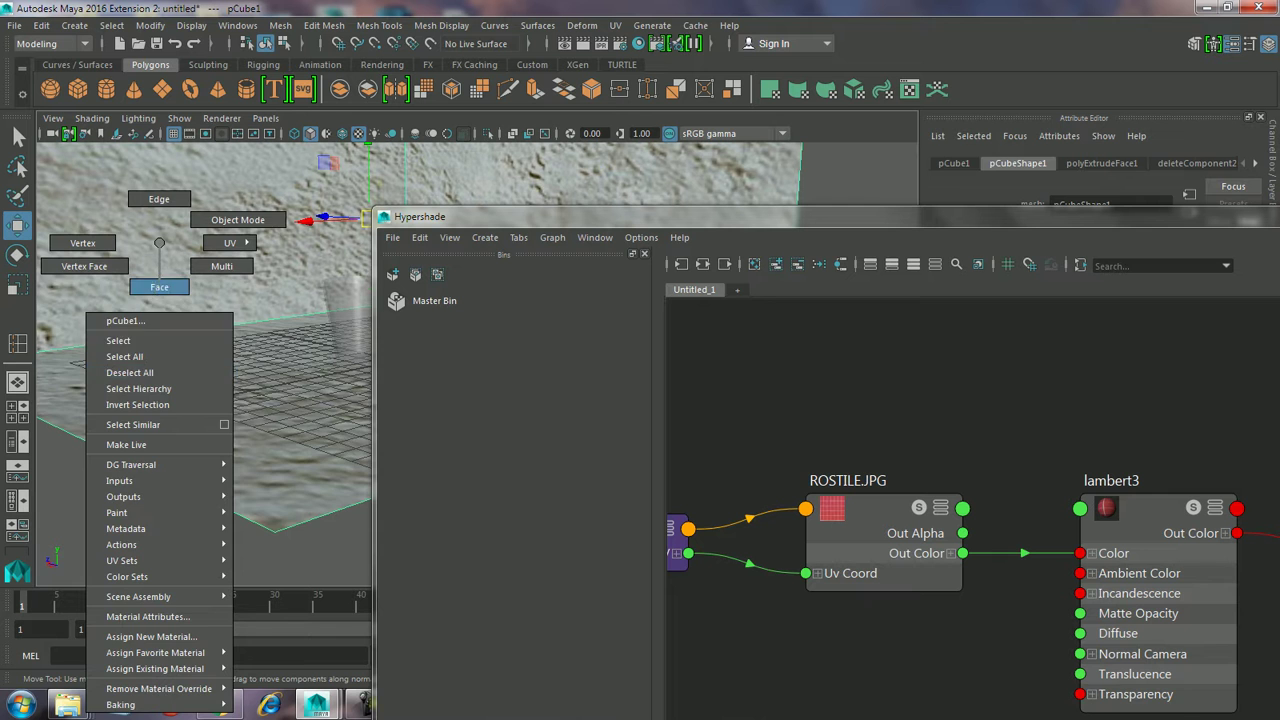
{"action": "left_click", "coordinate": [220, 440]}
{"action": "left_click_drag", "start_coordinate": [200, 400], "coordinate": [240, 390], "text": "alt"}
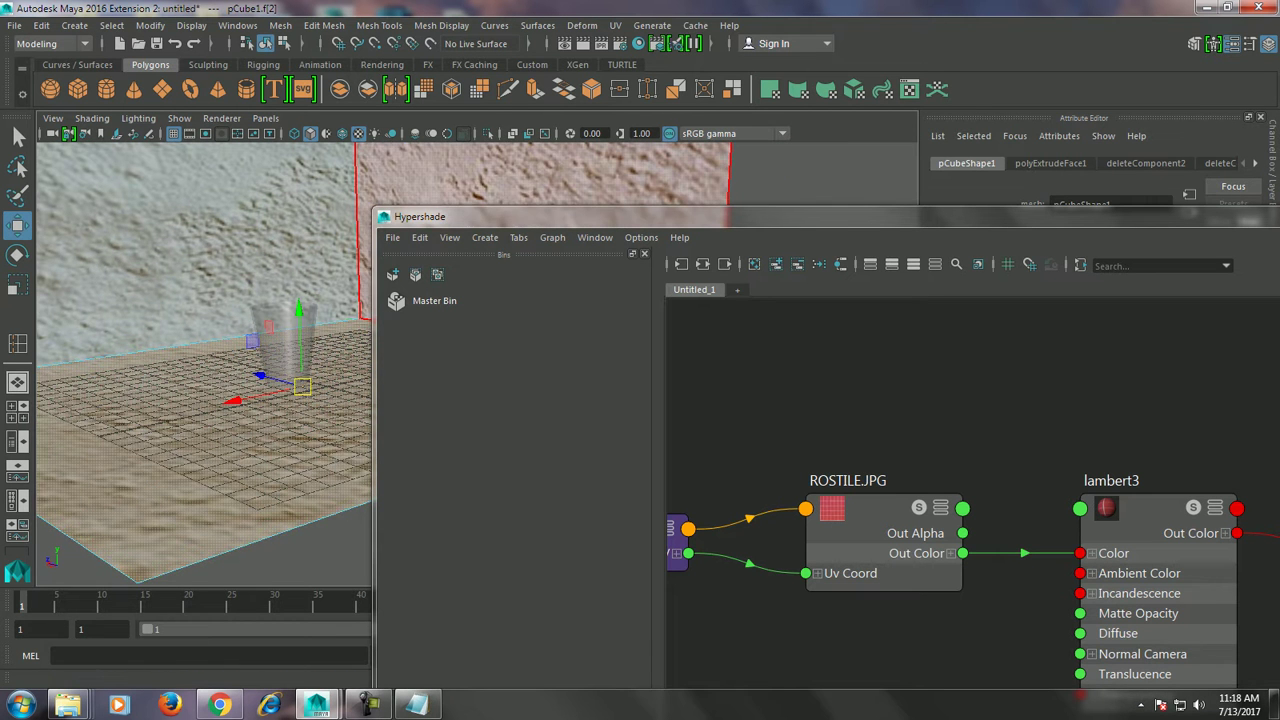
{"action": "left_click", "coordinate": [380, 25]}
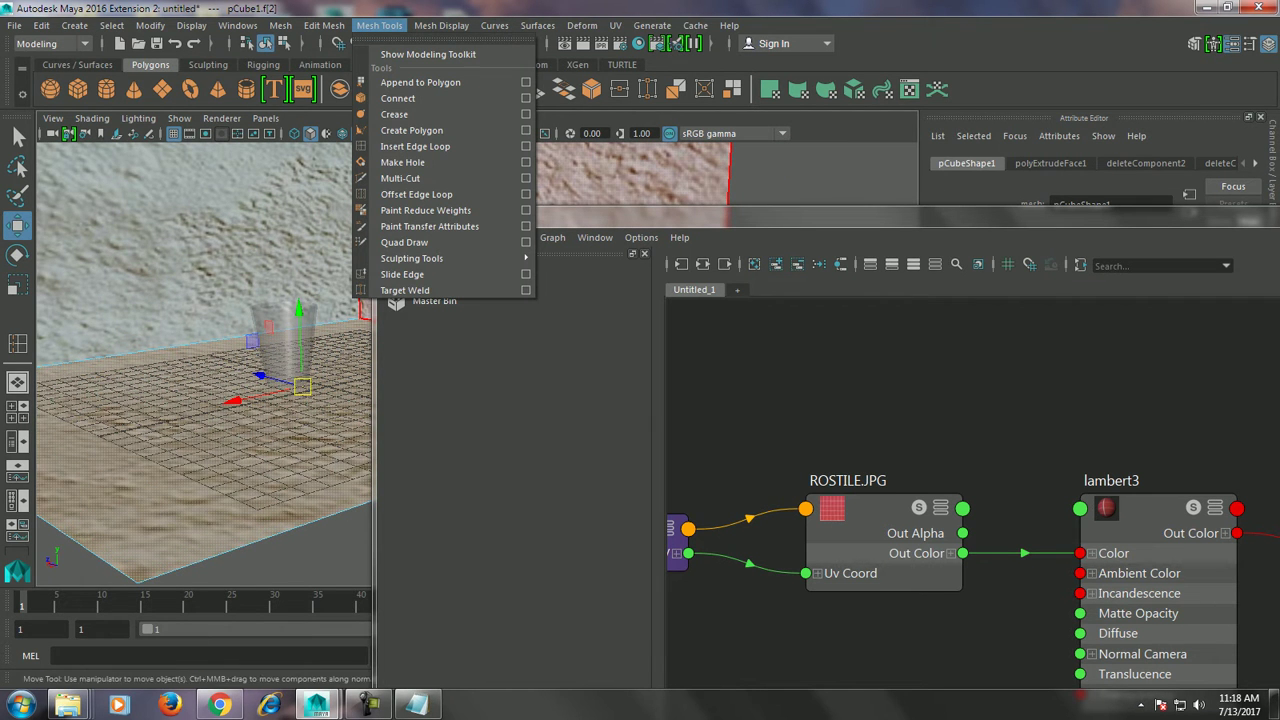
{"action": "key", "text": "Escape"}
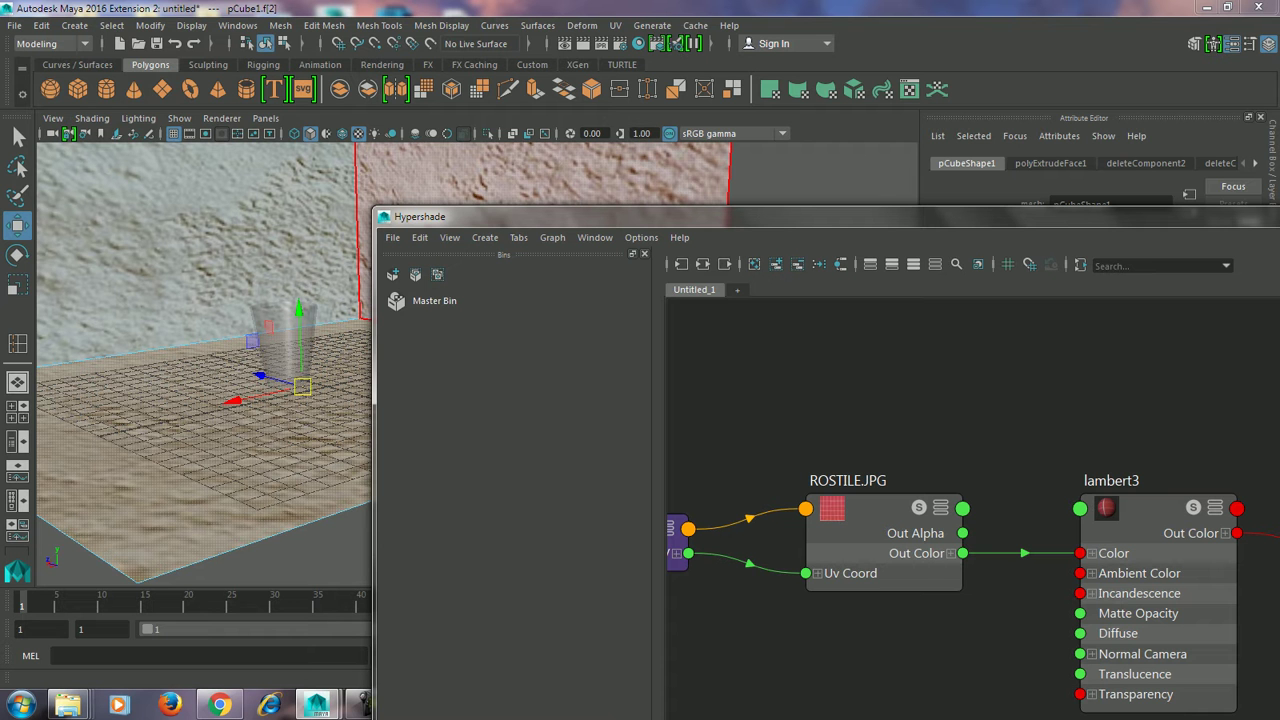
{"action": "right_click_drag", "start_coordinate": [1073, 410], "coordinate": [1084, 378]}
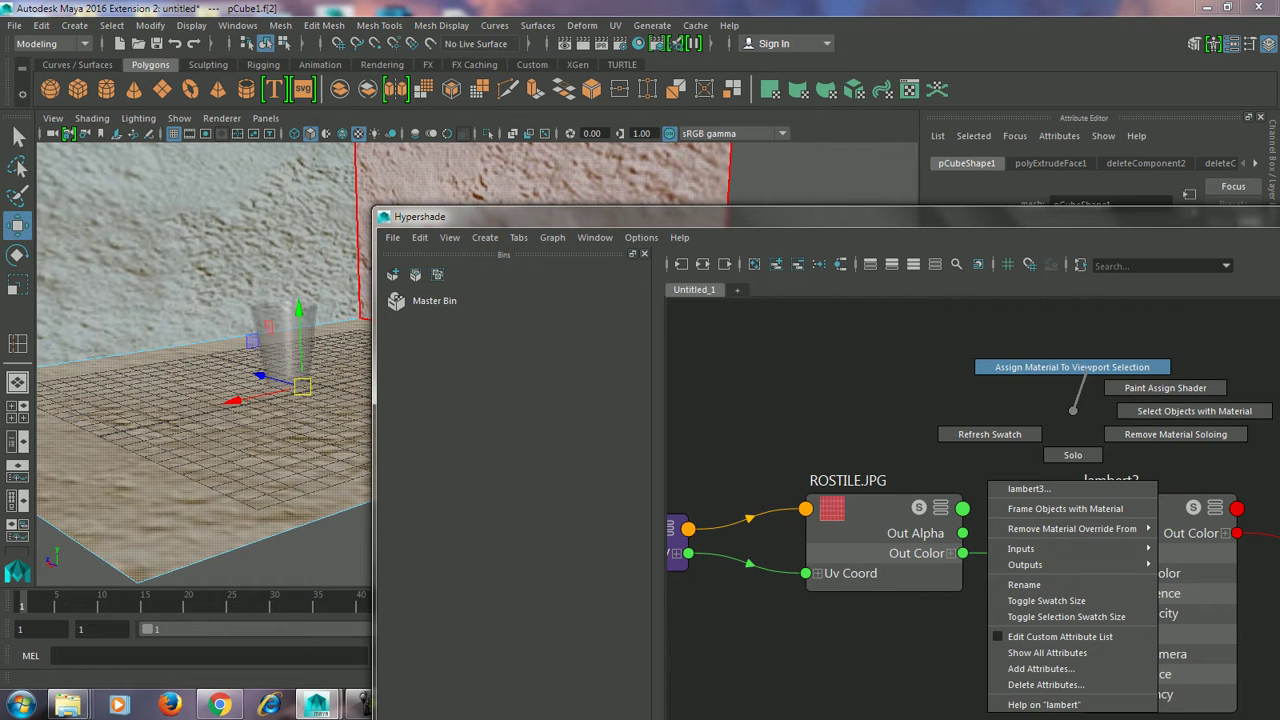
Move the Hypershade aside, minimise it, and select the floor.
{"action": "left_click_drag", "start_coordinate": [880, 216], "coordinate": [165, 392]}
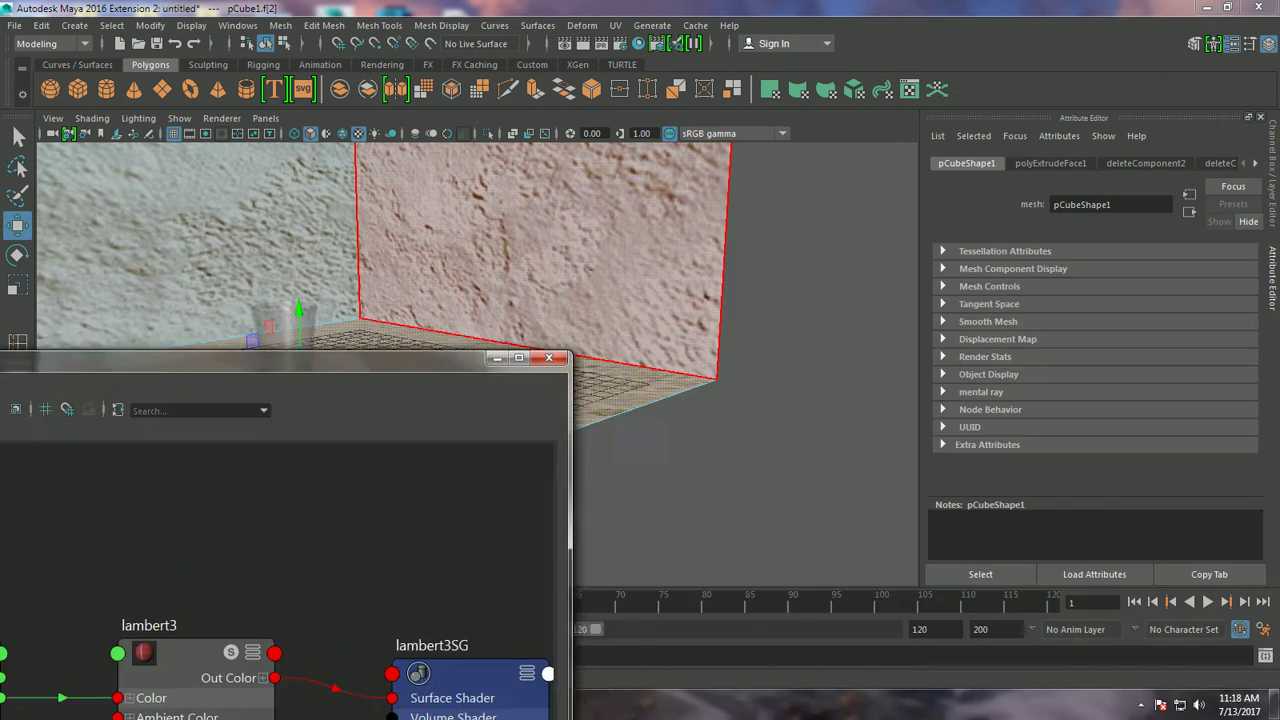
{"action": "left_click", "coordinate": [743, 389]}
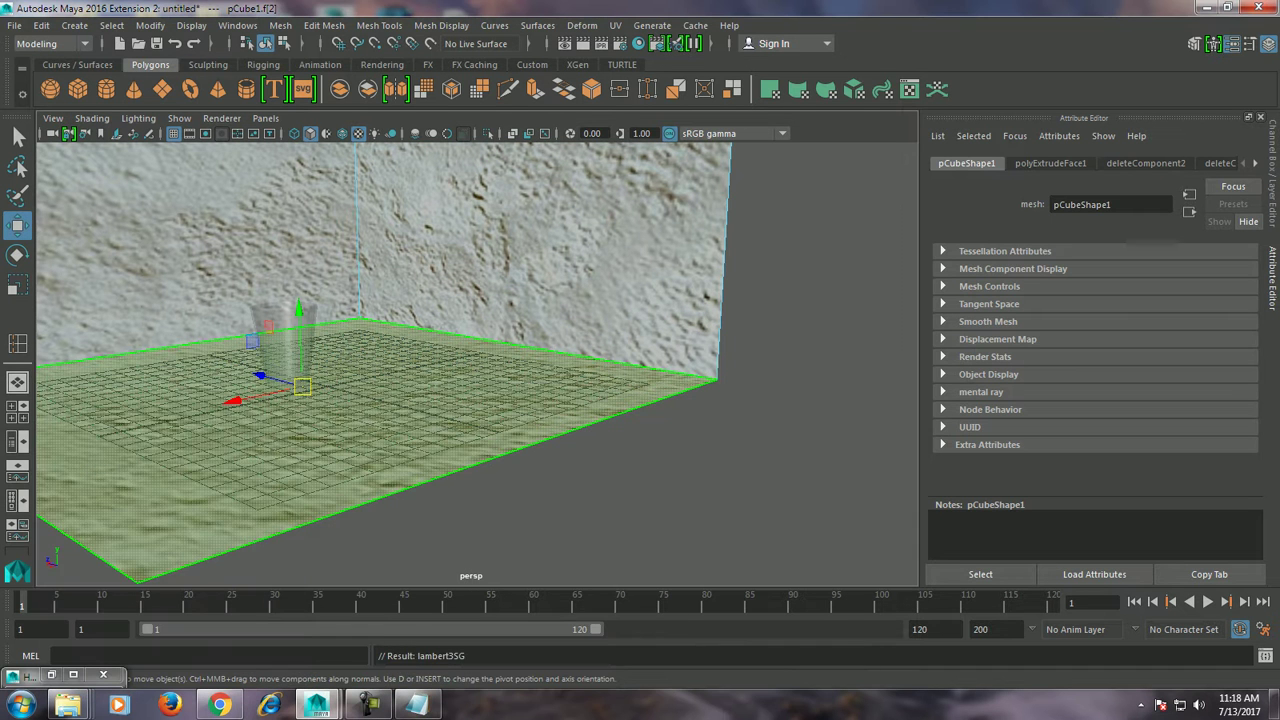
{"action": "left_click", "coordinate": [400, 450]}
Select an edge of the room box in edge mode and frame it.
{"action": "left_click", "coordinate": [820, 480]}
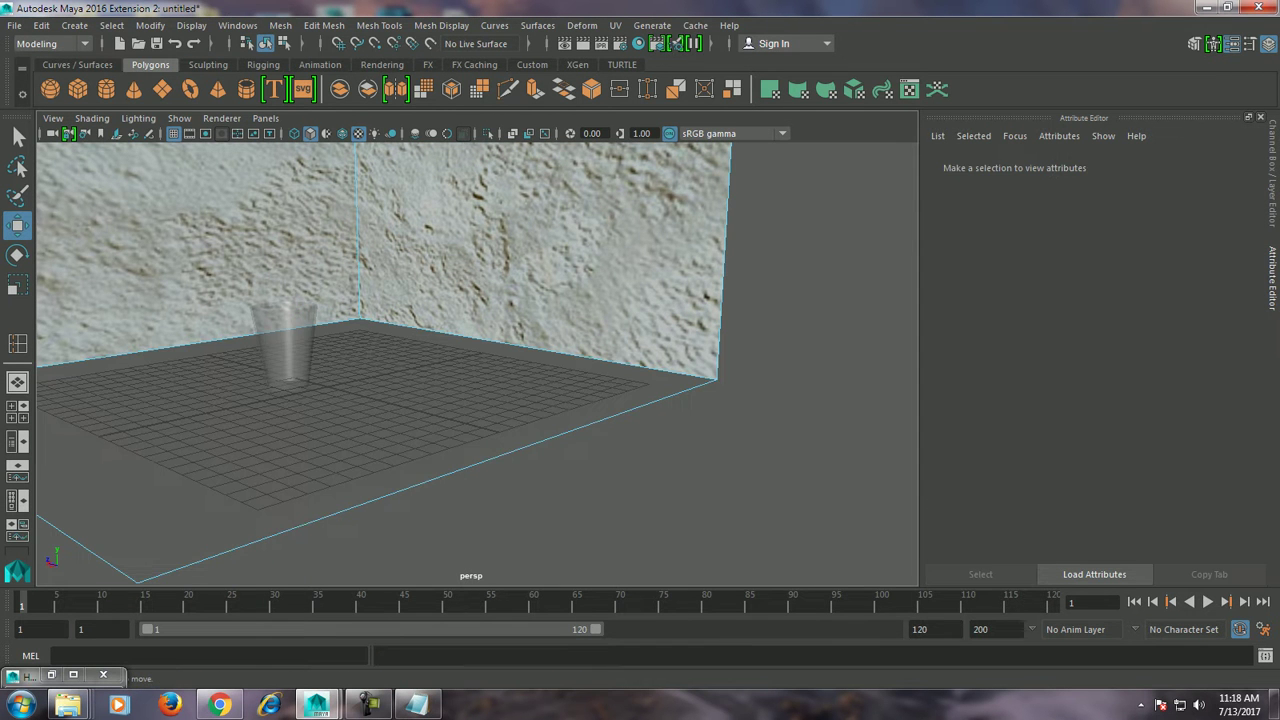
{"action": "left_click", "coordinate": [470, 455]}
{"action": "right_click", "coordinate": [447, 243]}
{"action": "left_click", "coordinate": [447, 287]}
{"action": "left_click_drag", "start_coordinate": [447, 300], "coordinate": [600, 380], "text": "alt"}
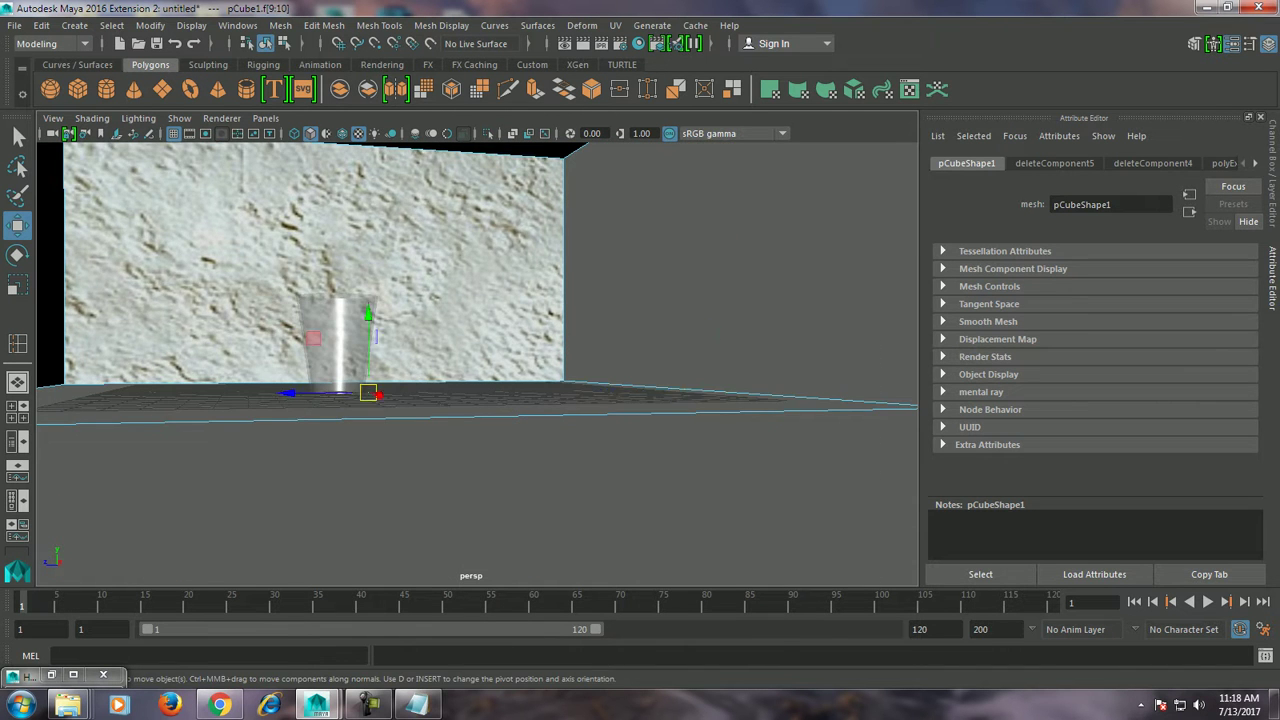
{"action": "right_click", "coordinate": [708, 243]}
{"action": "left_click", "coordinate": [700, 196]}
{"action": "left_click", "coordinate": [690, 400]}
{"action": "key", "text": "f"}
Pull the right wall edge outward and back, then clear the selection.
{"action": "left_click_drag", "start_coordinate": [600, 400], "coordinate": [483, 395], "text": "alt"}
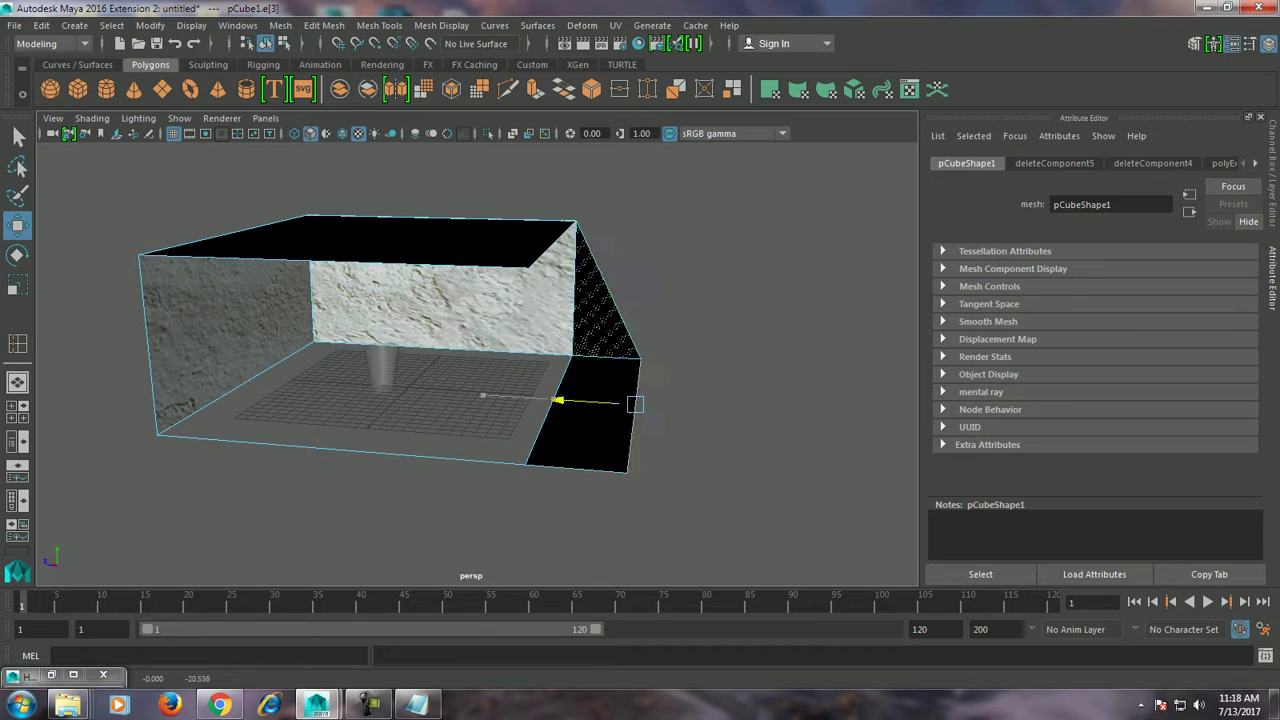
{"action": "right_click_drag", "start_coordinate": [409, 243], "coordinate": [410, 287]}
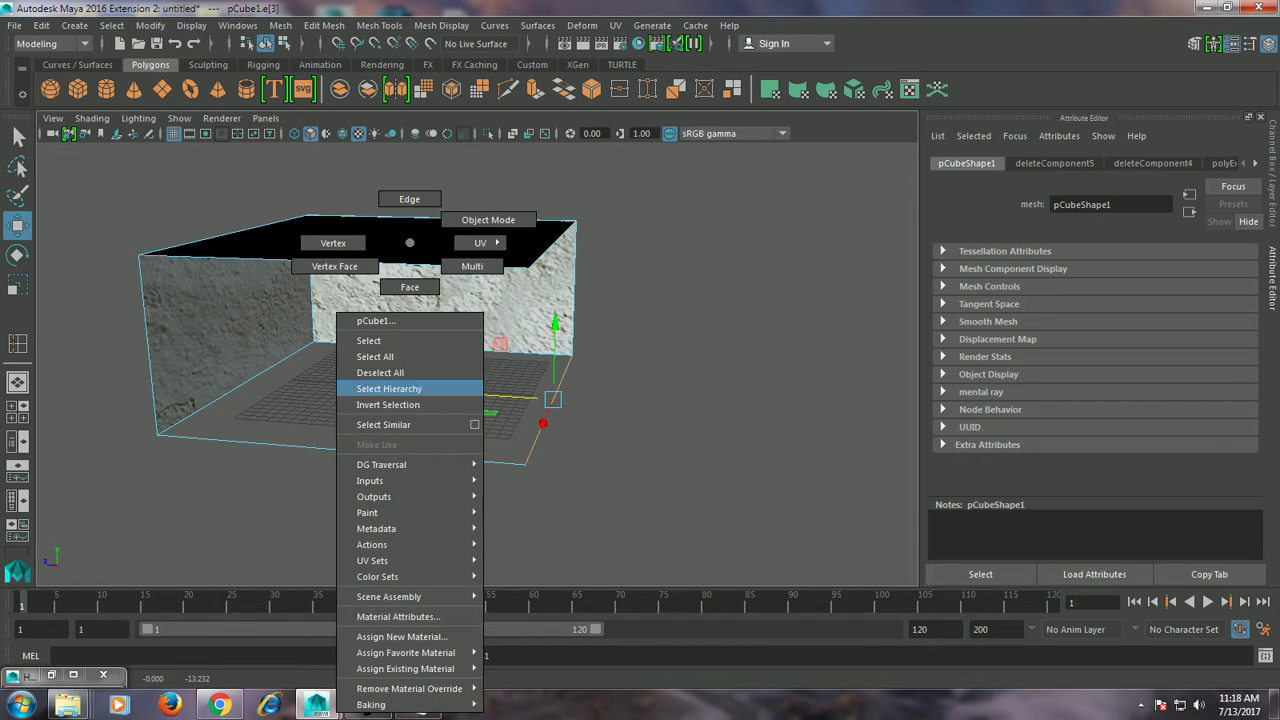
{"action": "left_click_drag", "start_coordinate": [300, 600], "coordinate": [439, 600]}
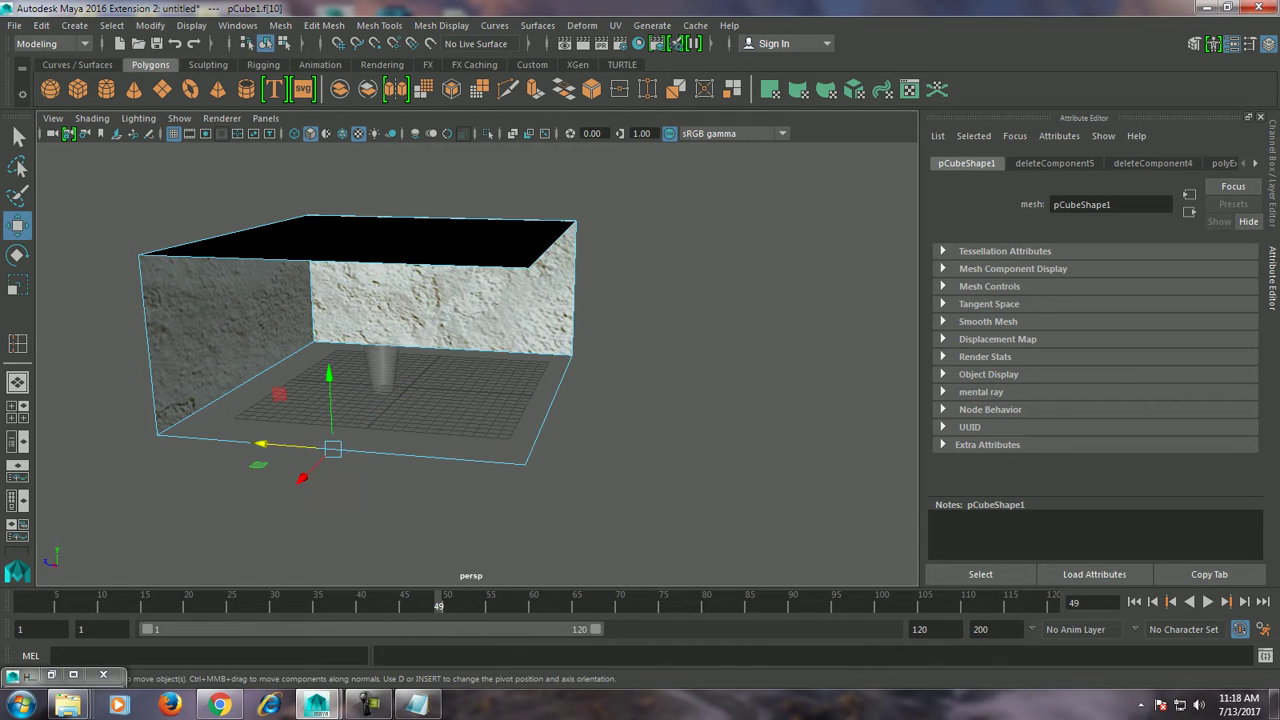
{"action": "left_click", "coordinate": [750, 450]}
{"action": "left_click_drag", "start_coordinate": [444, 429], "coordinate": [586, 500]}
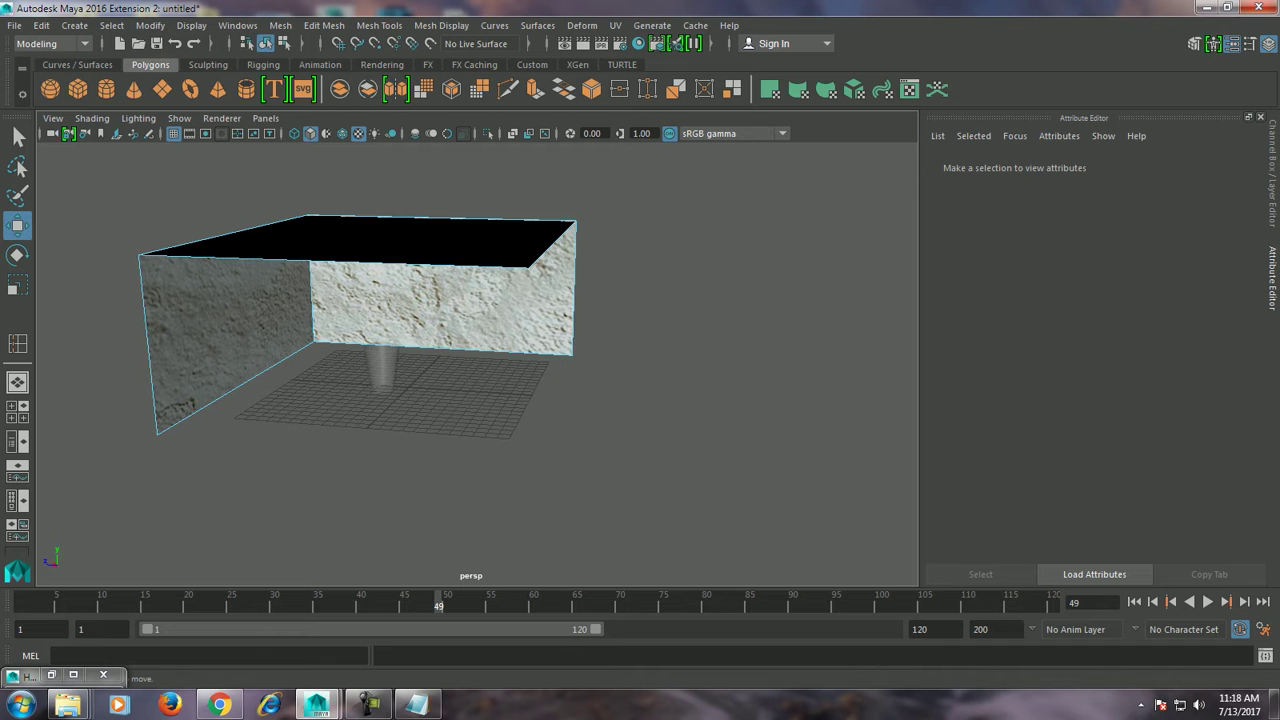
Draw a large polygon plane as the floor and orbit into the wall corner.
{"action": "left_click", "coordinate": [162, 89]}
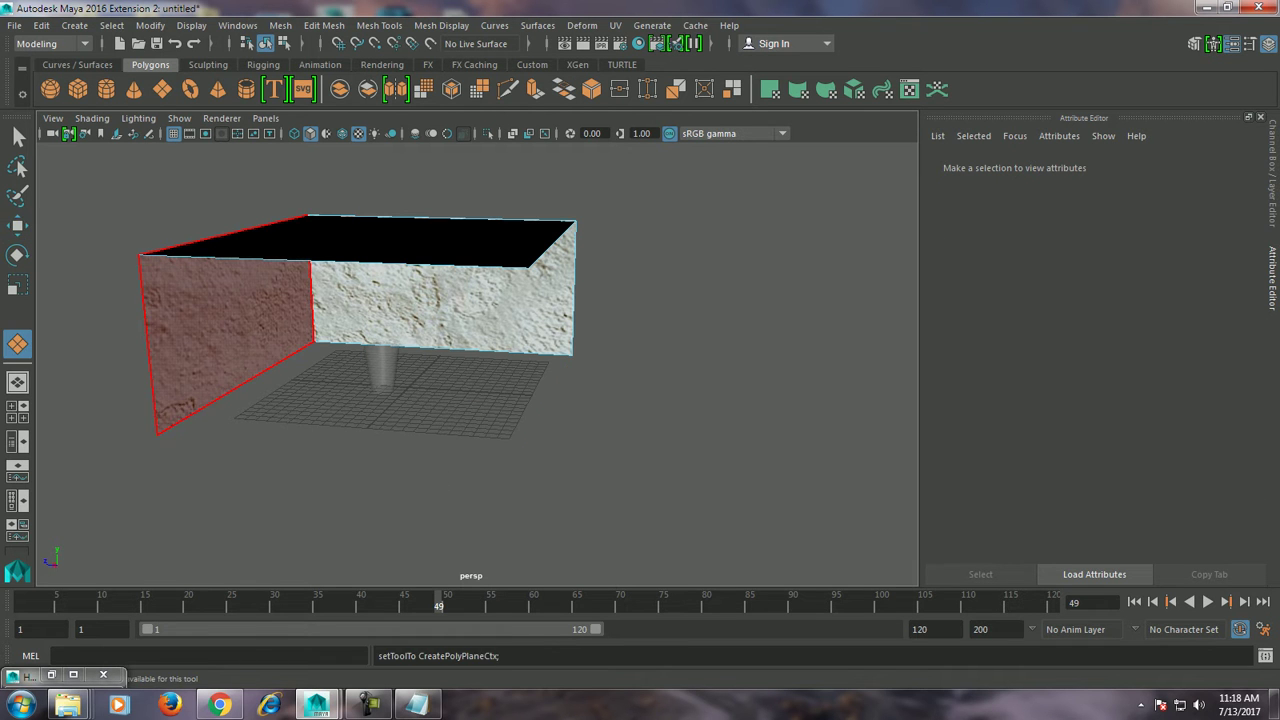
{"action": "key", "text": "f"}
{"action": "left_click_drag", "start_coordinate": [498, 405], "coordinate": [690, 470]}
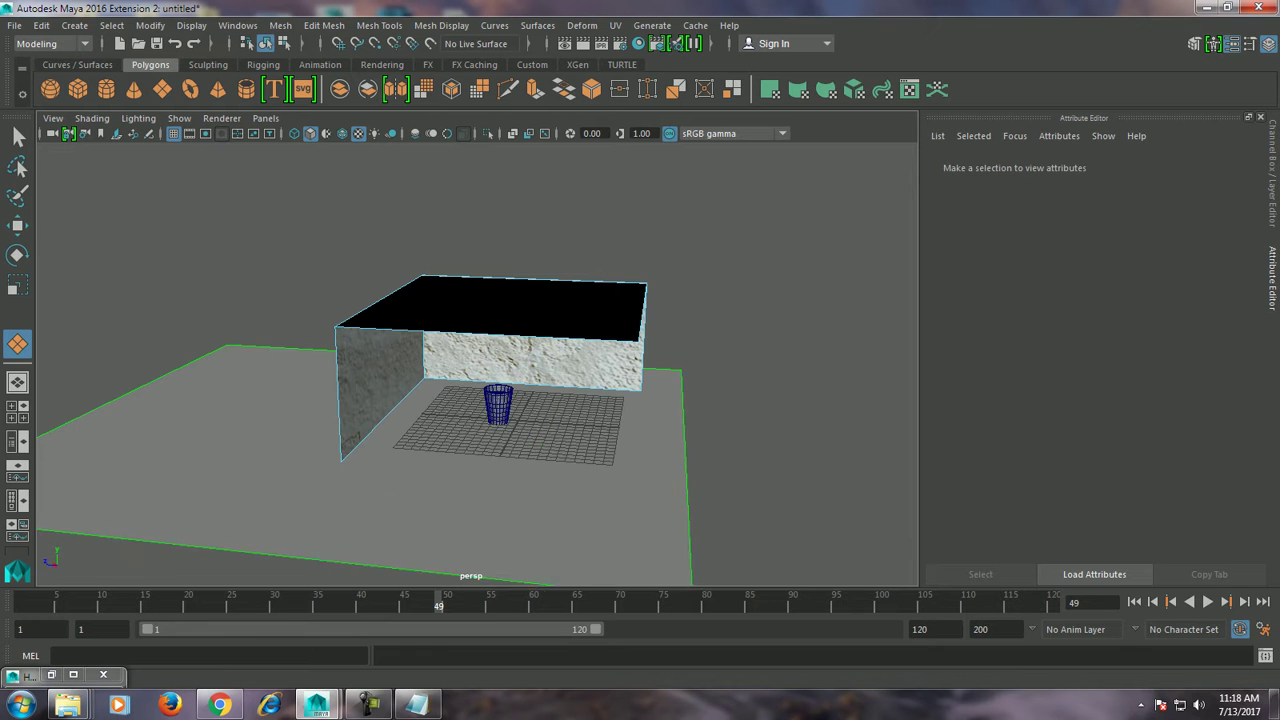
{"action": "scroll", "coordinate": [470, 380], "scroll_direction": "up", "scroll_amount": 5}
{"action": "left_click_drag", "start_coordinate": [470, 380], "coordinate": [520, 360], "text": "alt"}
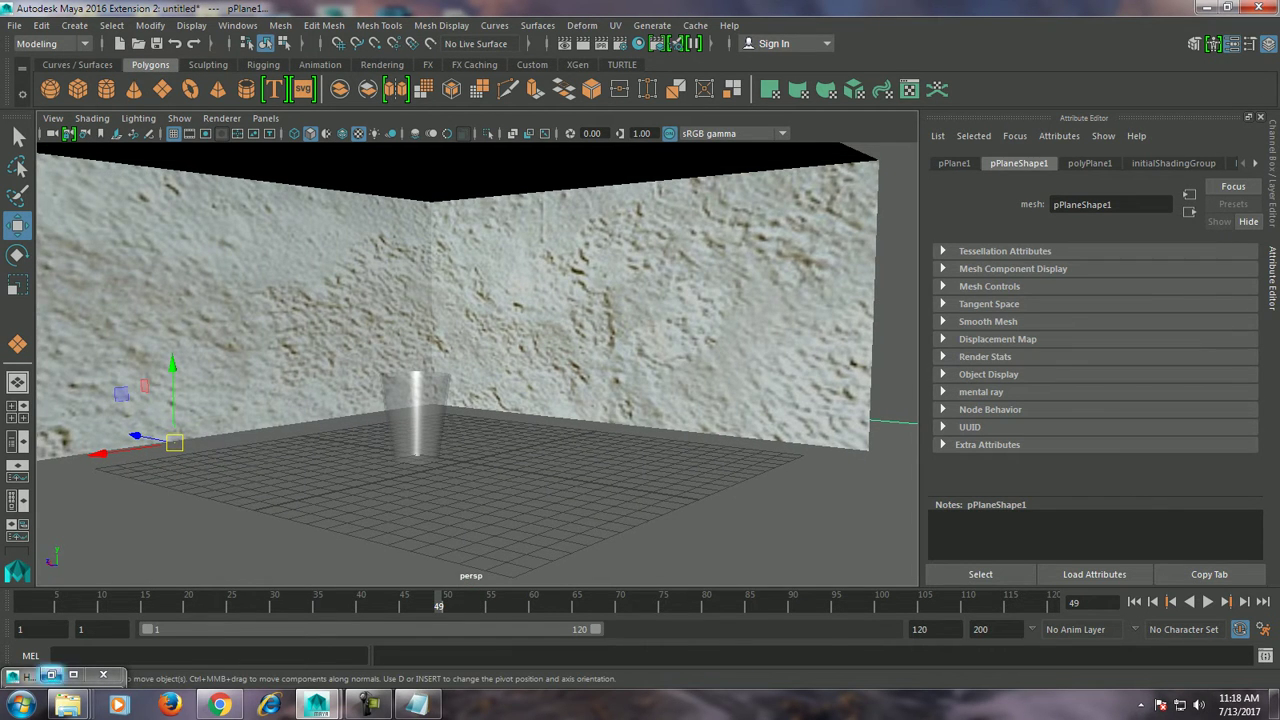
{"action": "left_click", "coordinate": [51, 675]}
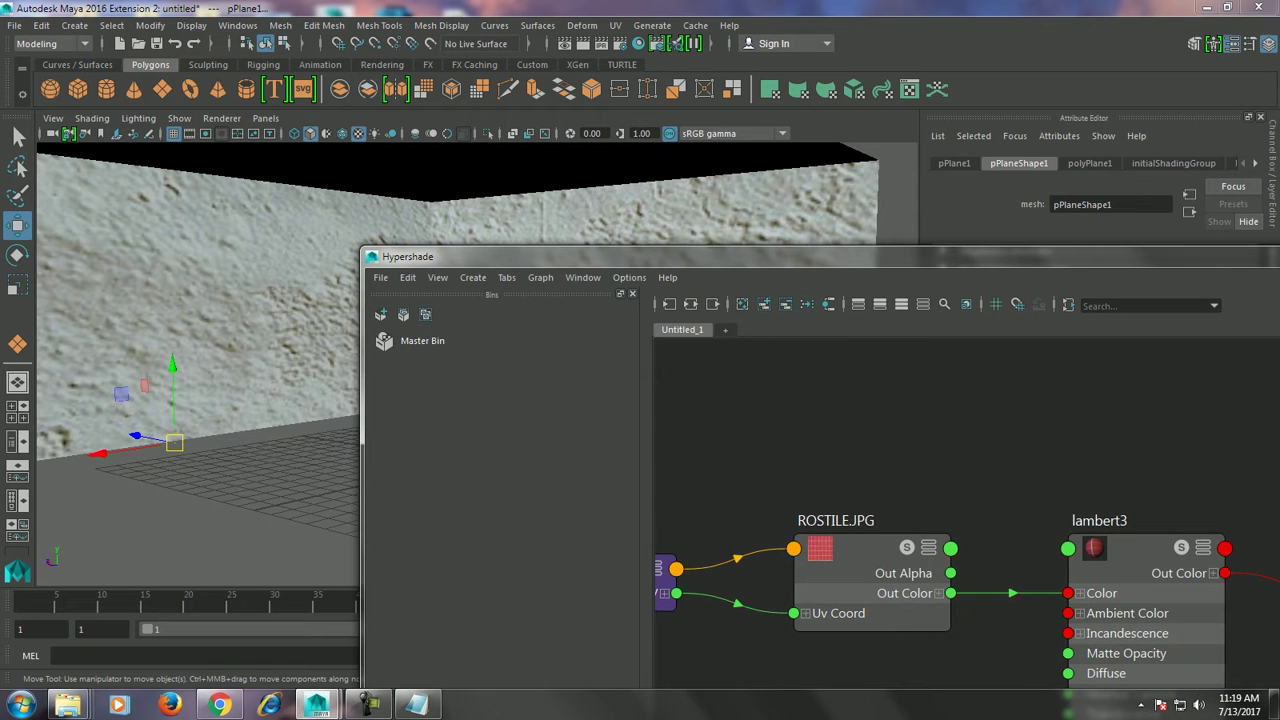
Assign the red tile lambert3 material to the floor plane.
{"action": "right_click_drag", "start_coordinate": [1073, 410], "coordinate": [1097, 350]}
{"action": "left_click_drag", "start_coordinate": [600, 256], "coordinate": [27, 275]}
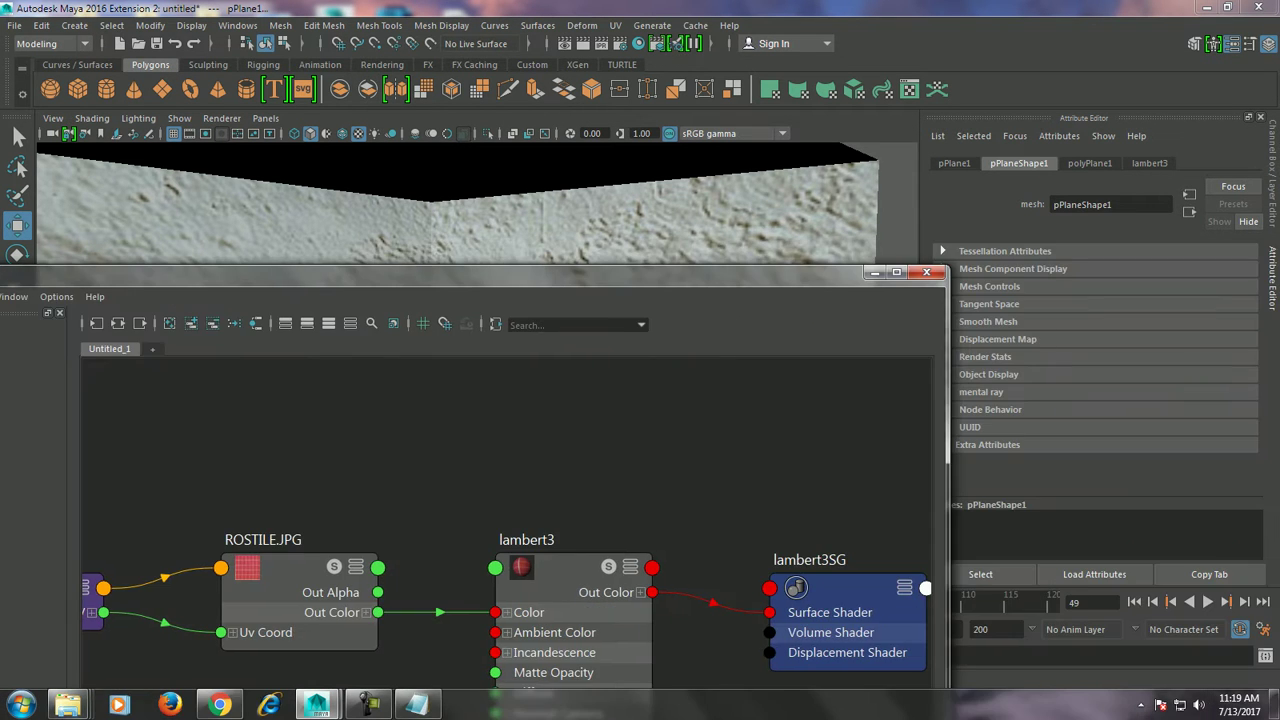
{"action": "left_click", "coordinate": [875, 272]}
{"action": "scroll", "coordinate": [370, 450], "scroll_direction": "up", "scroll_amount": 5}
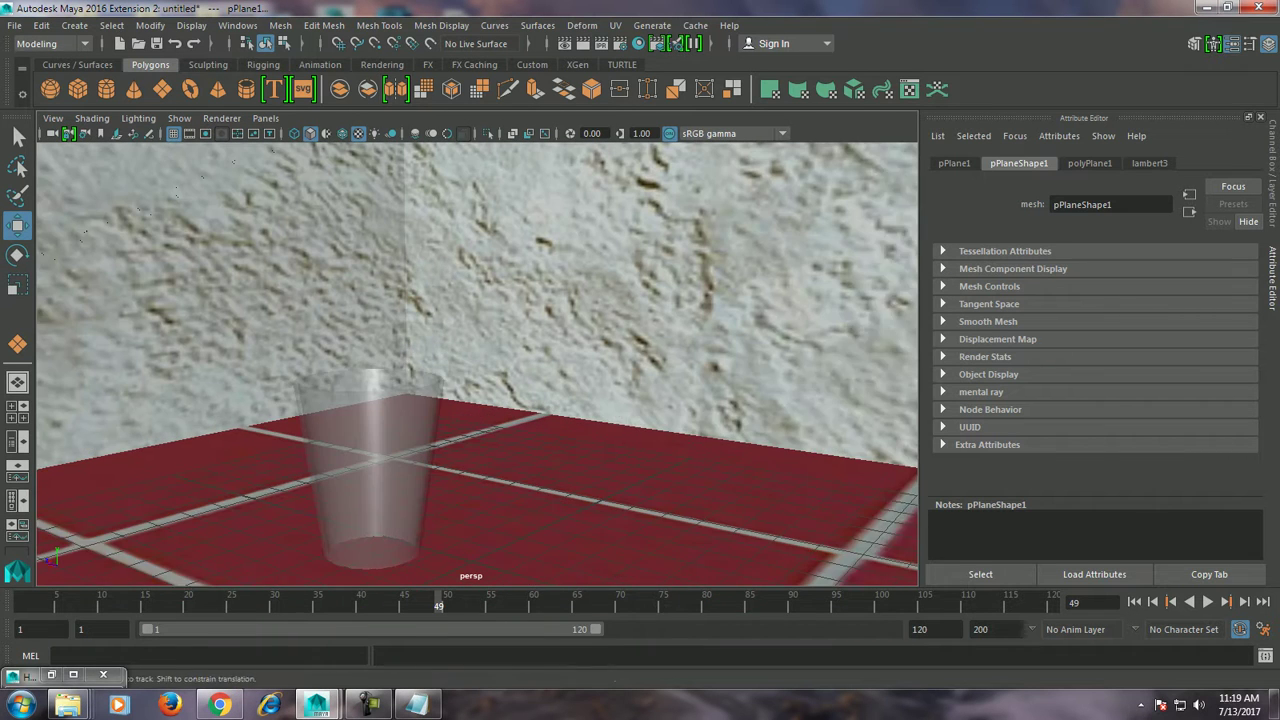
{"action": "left_click_drag", "start_coordinate": [470, 400], "coordinate": [510, 390], "text": "alt"}
Set place2dTexture2 Repeat UV to 3 and 3 for the tile texture.
{"action": "left_click", "coordinate": [1149, 163]}
{"action": "left_click", "coordinate": [1231, 344]}
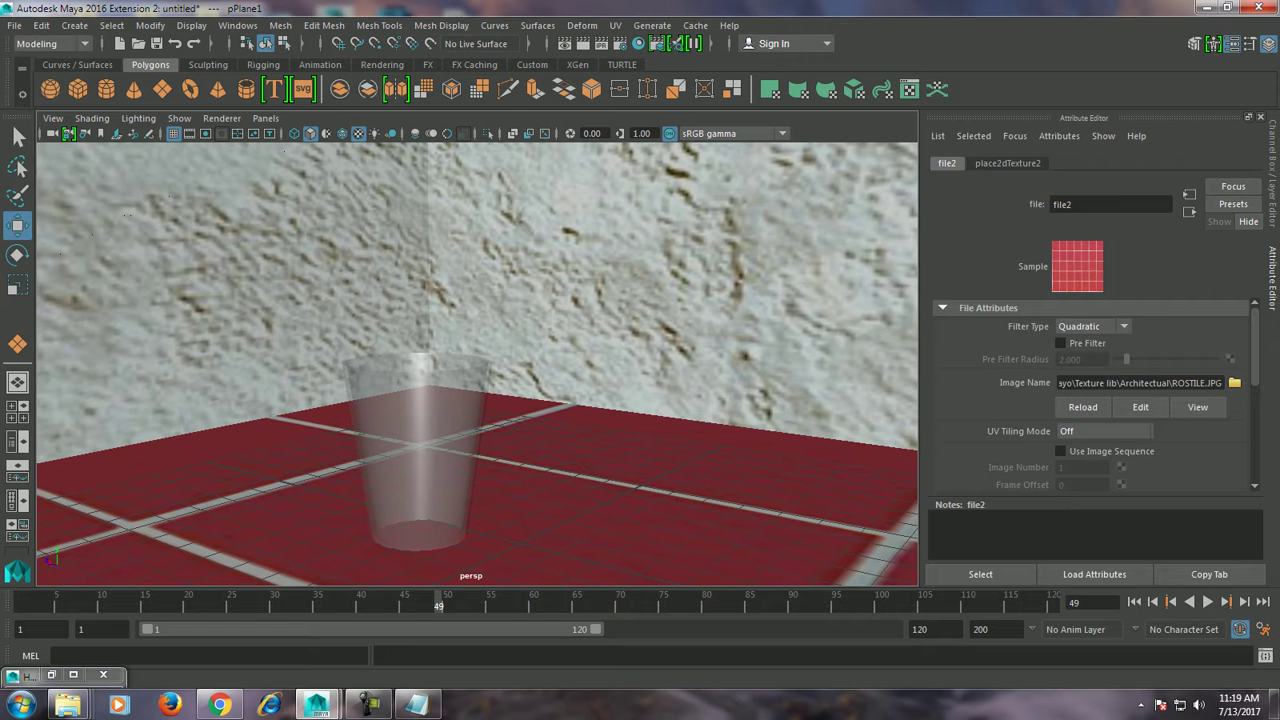
{"action": "left_click", "coordinate": [1007, 163]}
{"action": "double_click", "coordinate": [1070, 449]}
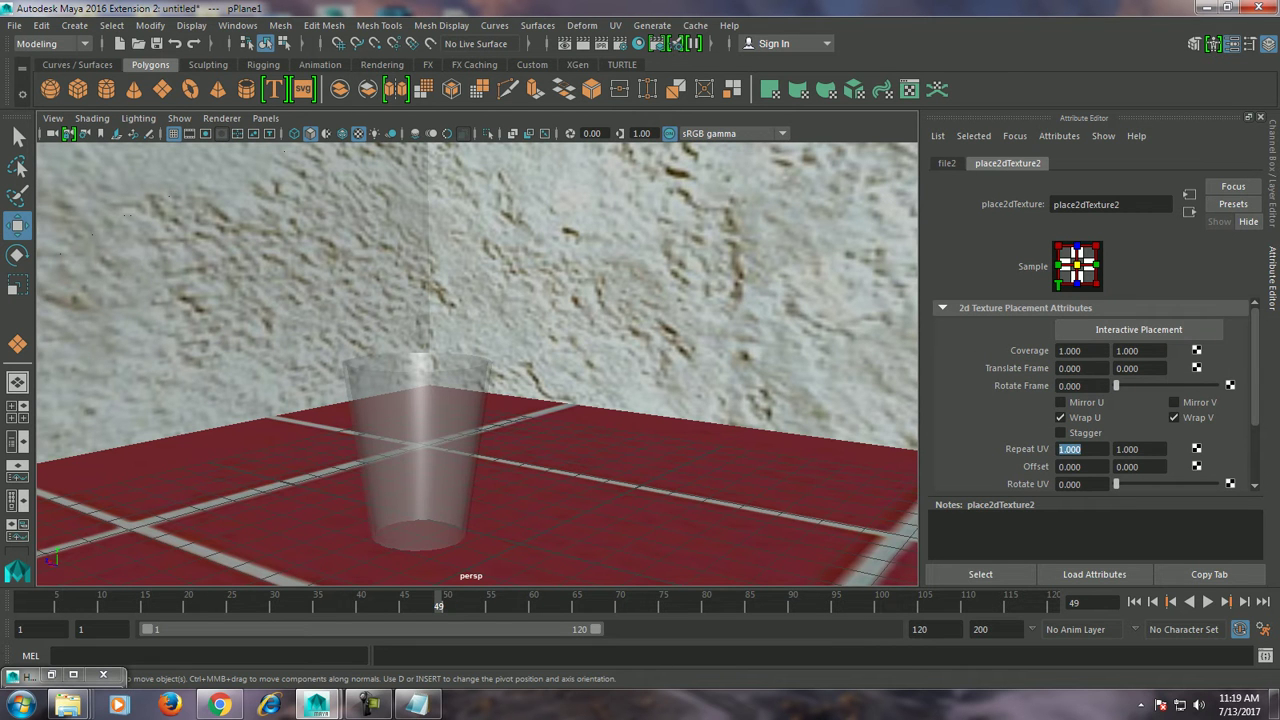
{"action": "type", "text": "3"}
{"action": "key", "text": "Tab"}
{"action": "type", "text": "3"}
{"action": "key", "text": "Return"}
{"action": "mouse_move", "coordinate": [480, 360]}
{"action": "left_mouse_down", "text": "alt"}
{"action": "mouse_move", "coordinate": [440, 340]}
{"action": "mouse_move", "coordinate": [410, 300]}
{"action": "left_mouse_up", "text": "alt"}
{"action": "left_click", "coordinate": [584, 43]}
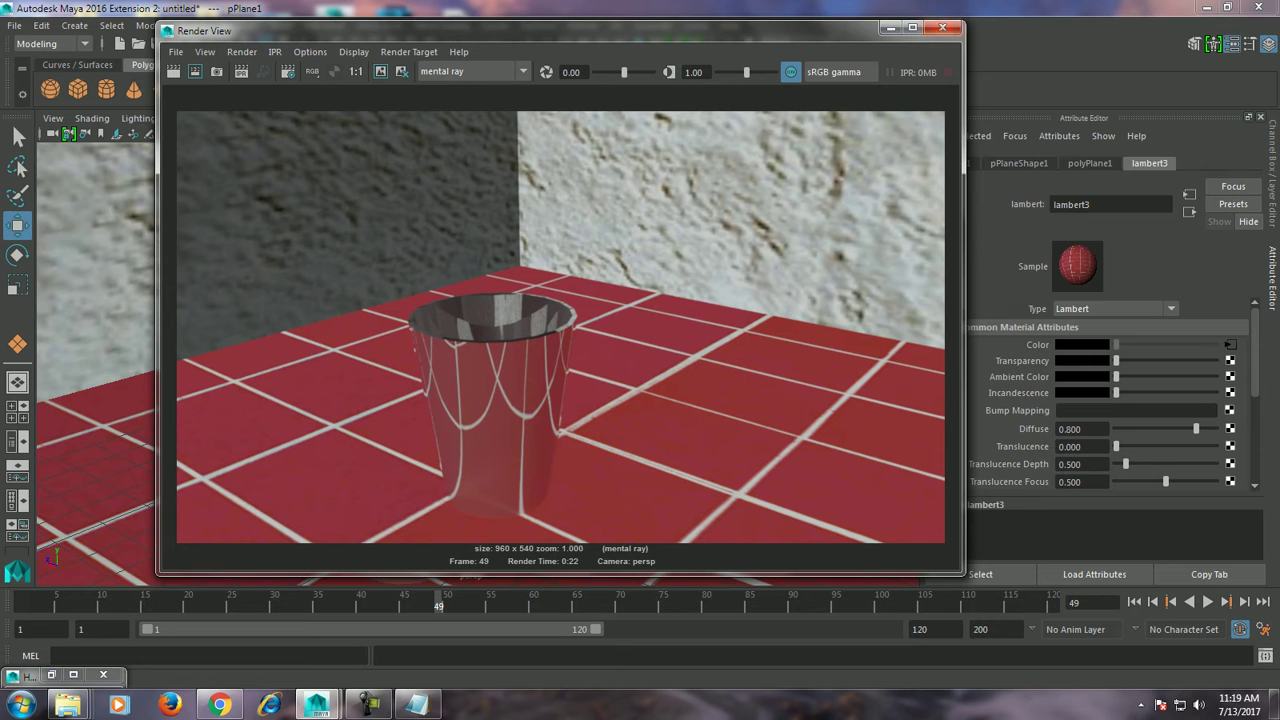
{"action": "left_click", "coordinate": [943, 27]}
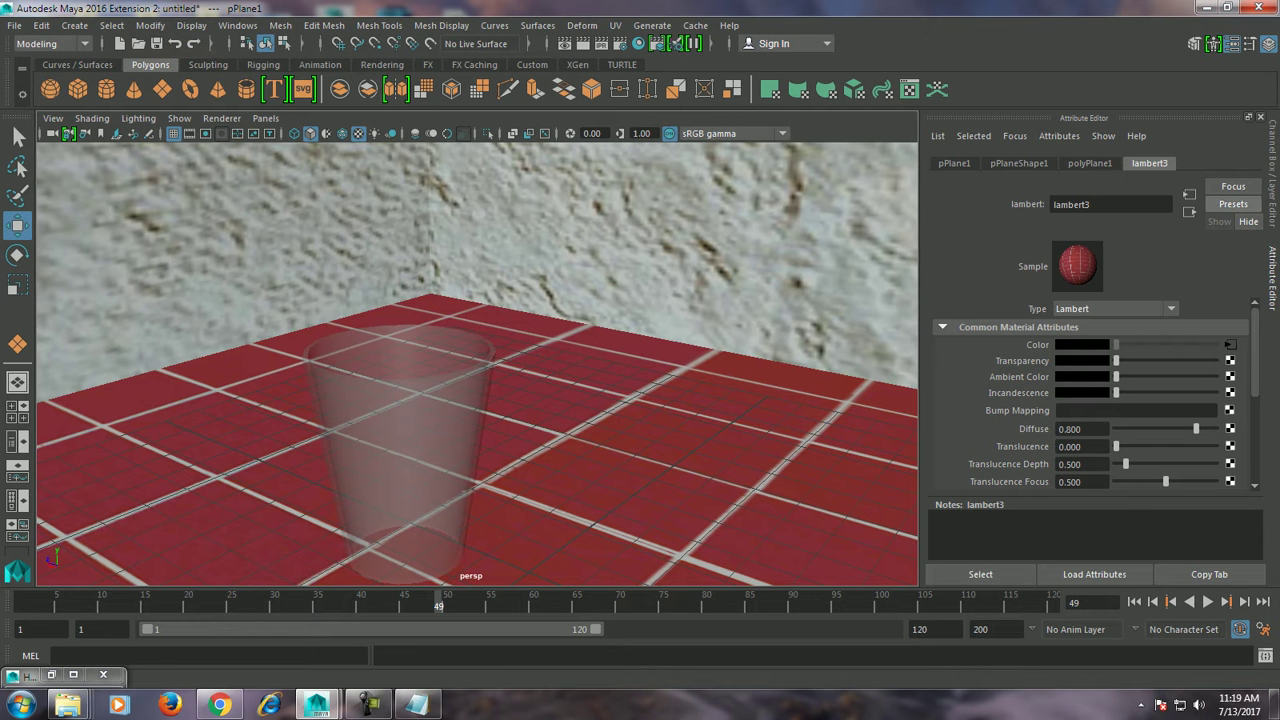
Select the cup and blend GlassPhysical at 50% into mia_material_x1.
{"action": "left_click", "coordinate": [400, 450]}
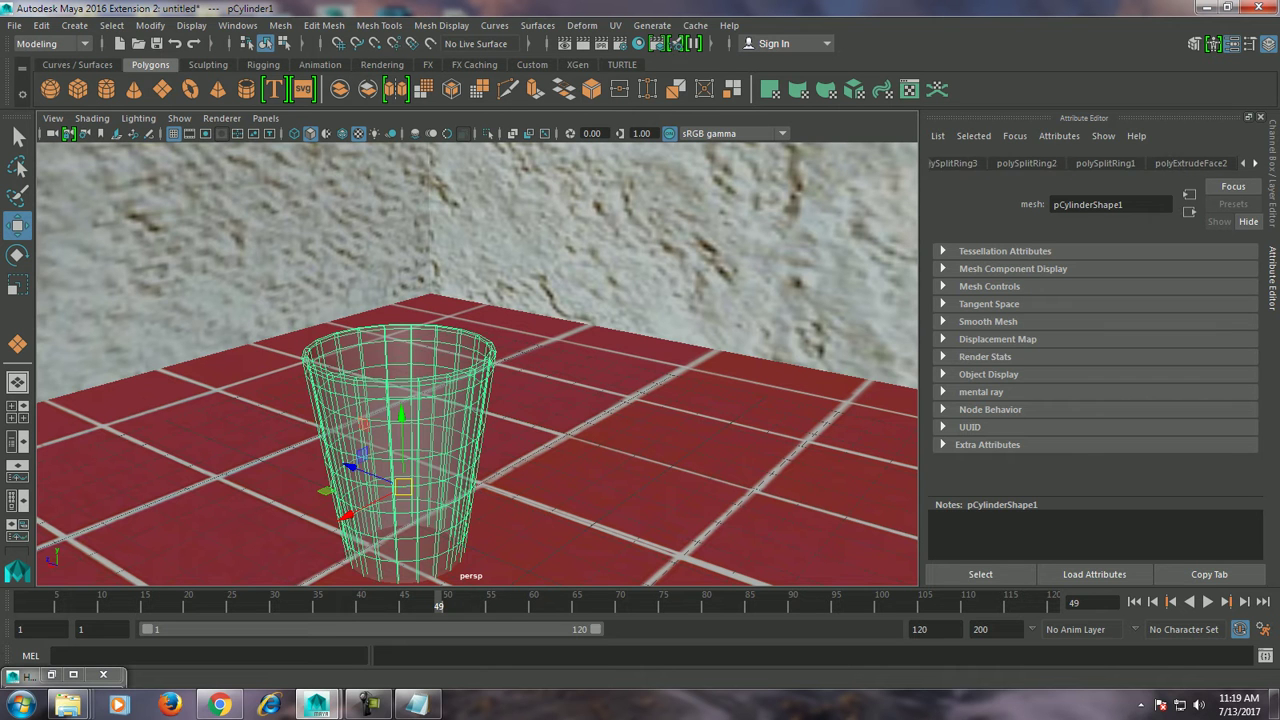
{"action": "left_click", "coordinate": [1194, 163]}
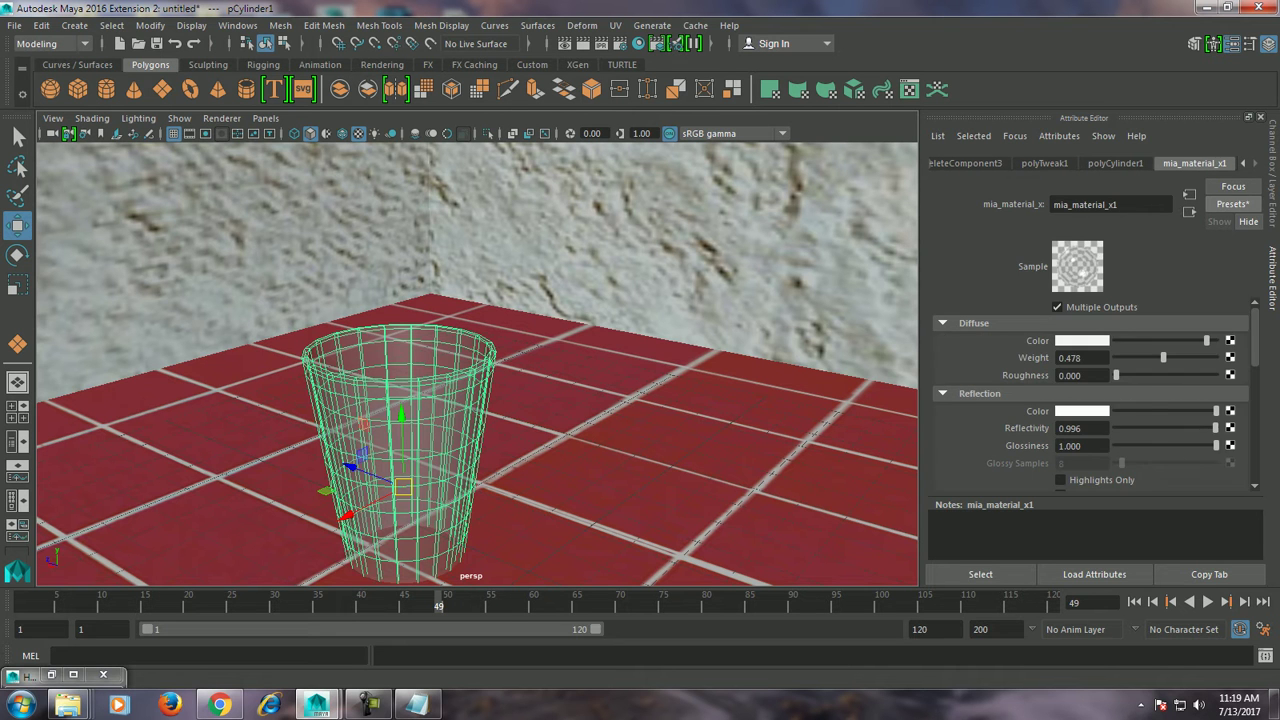
{"action": "left_click", "coordinate": [1233, 204]}
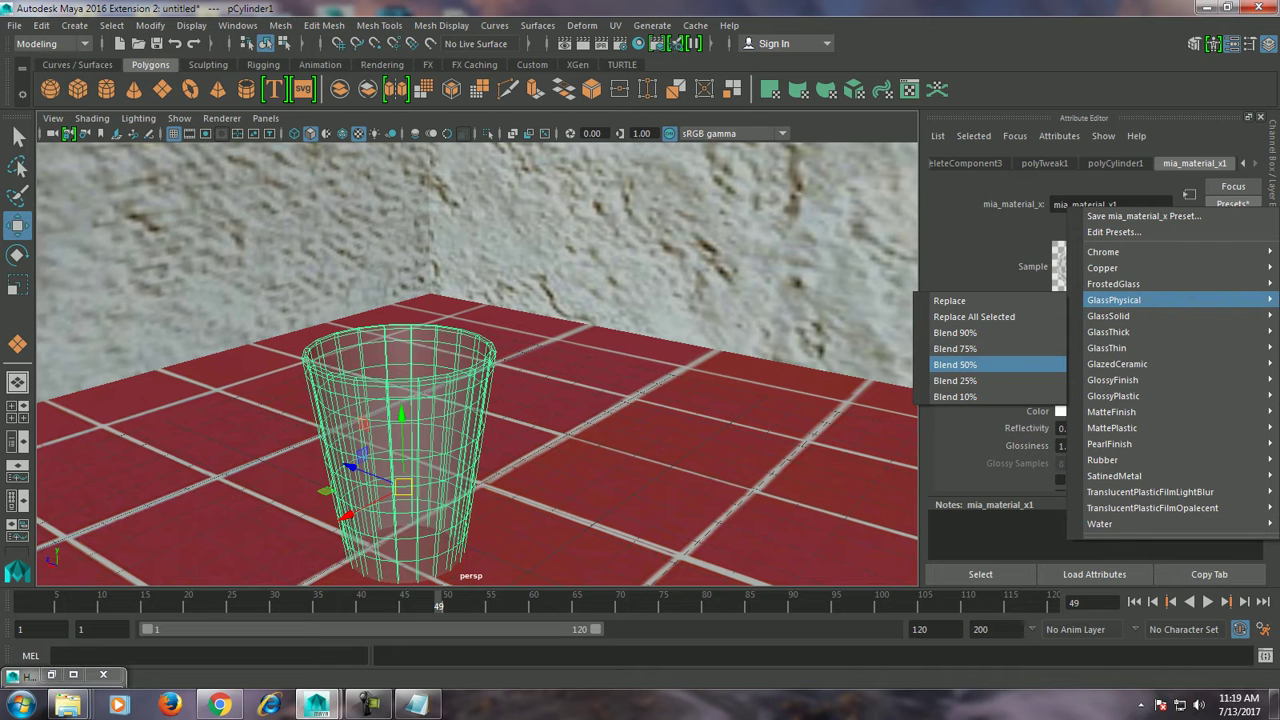
{"action": "left_click", "coordinate": [955, 364]}
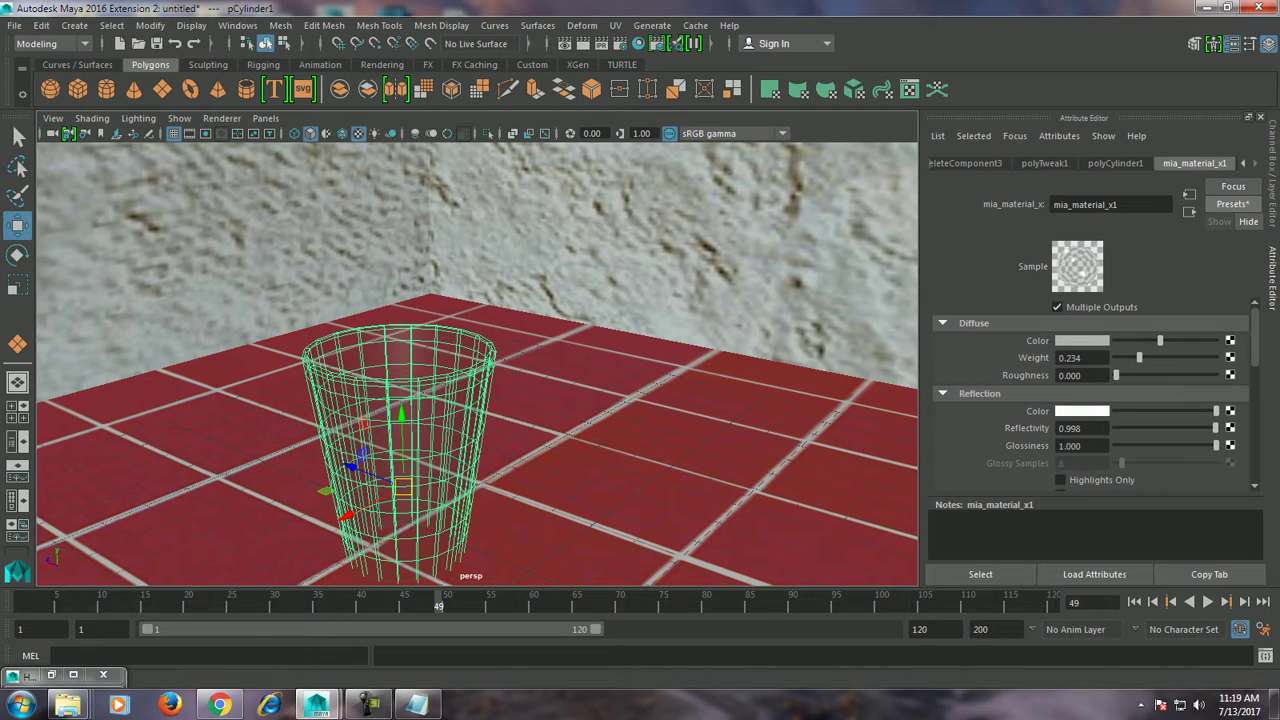
{"action": "left_click", "coordinate": [280, 25]}
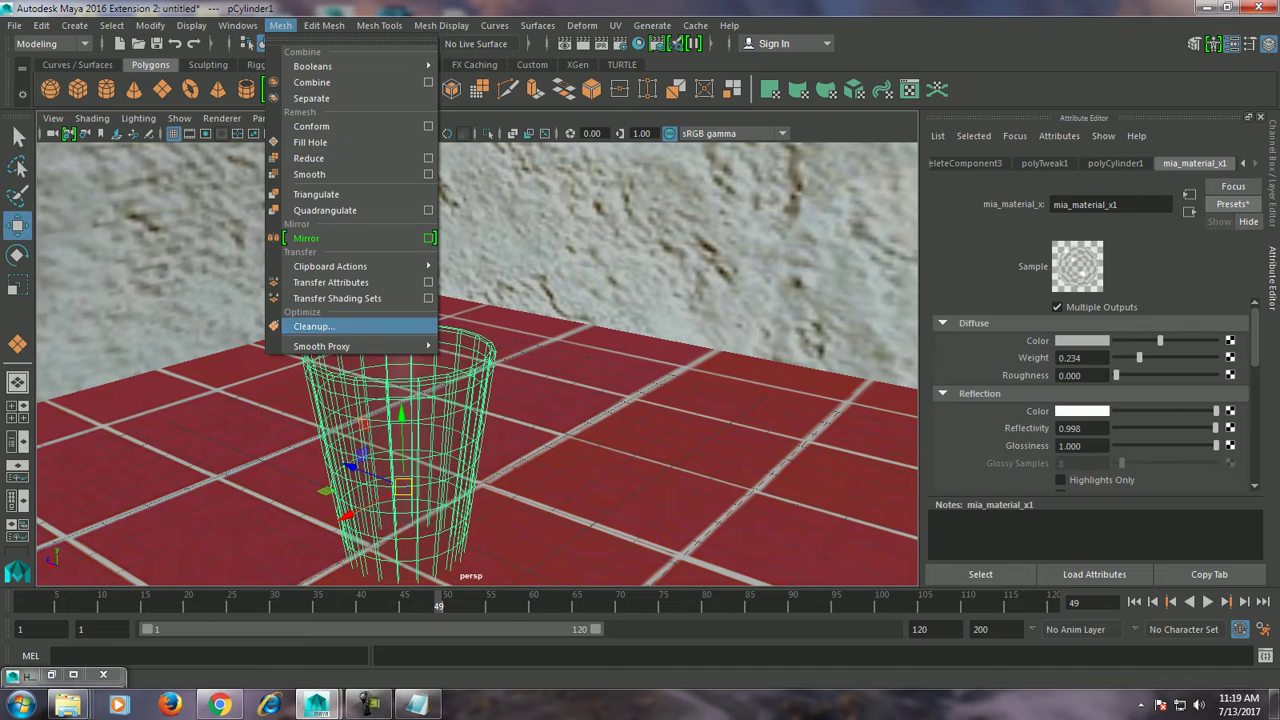
Insert another edge loop near the base of the cup.
{"action": "left_click", "coordinate": [325, 210]}
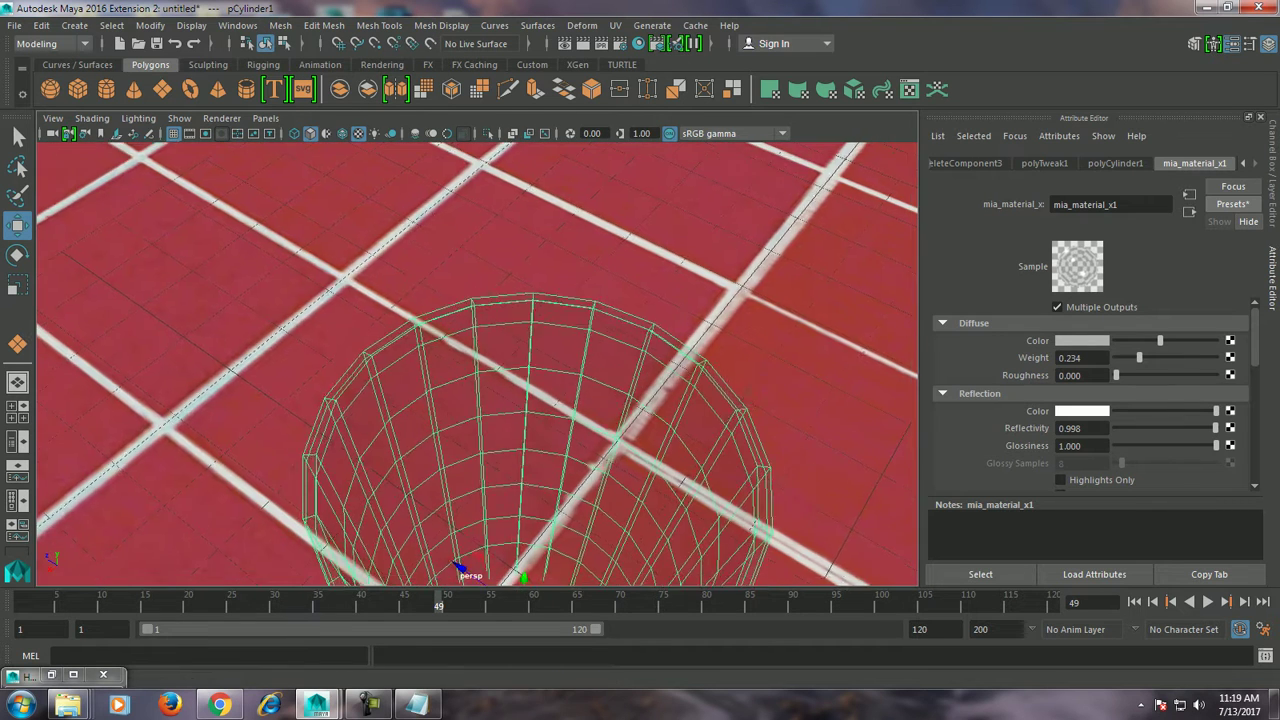
{"action": "left_click", "coordinate": [379, 25]}
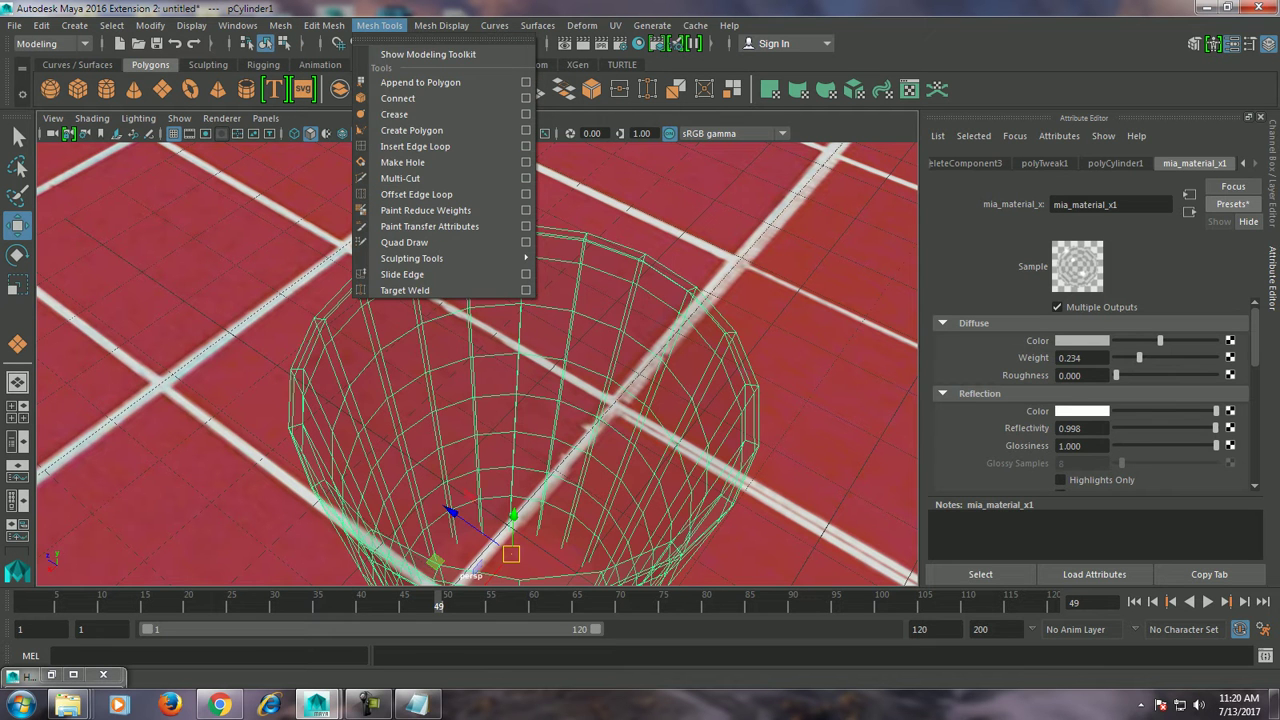
{"action": "left_click", "coordinate": [400, 146]}
{"action": "scroll", "coordinate": [477, 364], "scroll_direction": "up", "scroll_amount": 3}
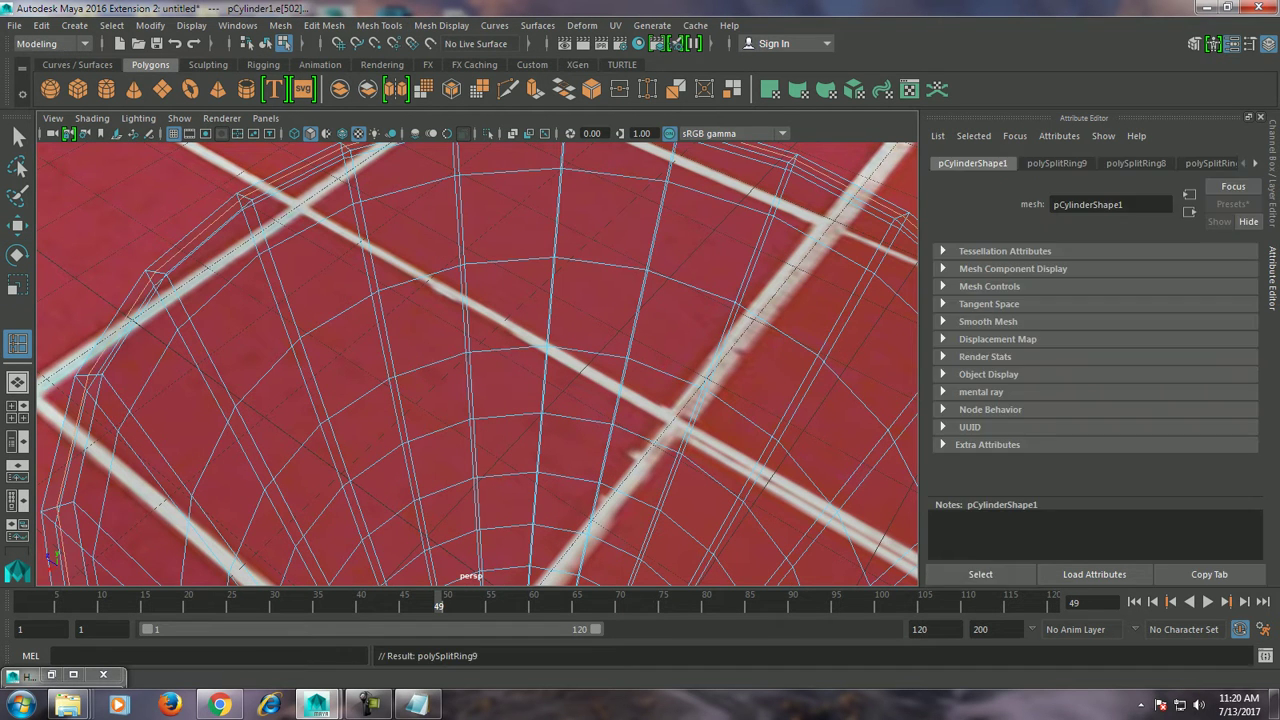
{"action": "key", "text": "w"}
{"action": "scroll", "coordinate": [477, 364], "scroll_direction": "down", "scroll_amount": 5}
{"action": "left_click_drag", "start_coordinate": [477, 364], "coordinate": [410, 243], "text": "alt"}
Return to object mode and apply Mesh > Smooth to the whole cup.
{"action": "right_click", "coordinate": [410, 243]}
{"action": "left_click", "coordinate": [480, 220]}
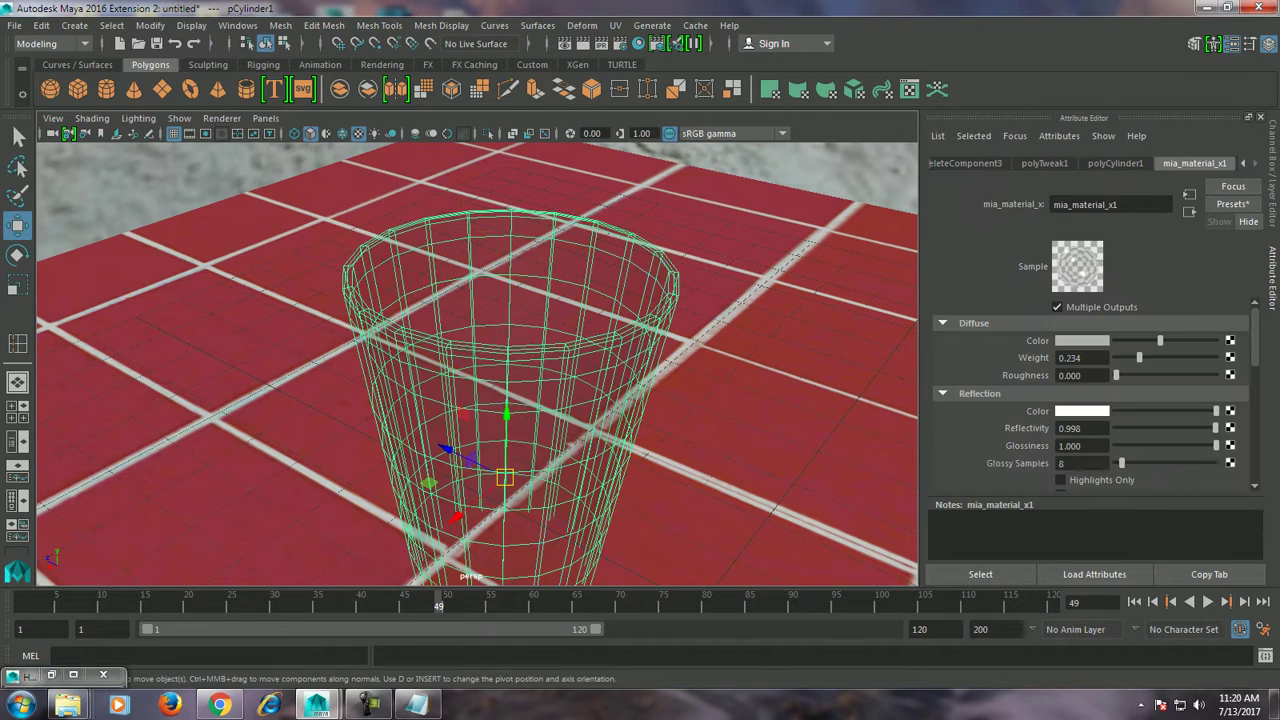
{"action": "left_click", "coordinate": [280, 25]}
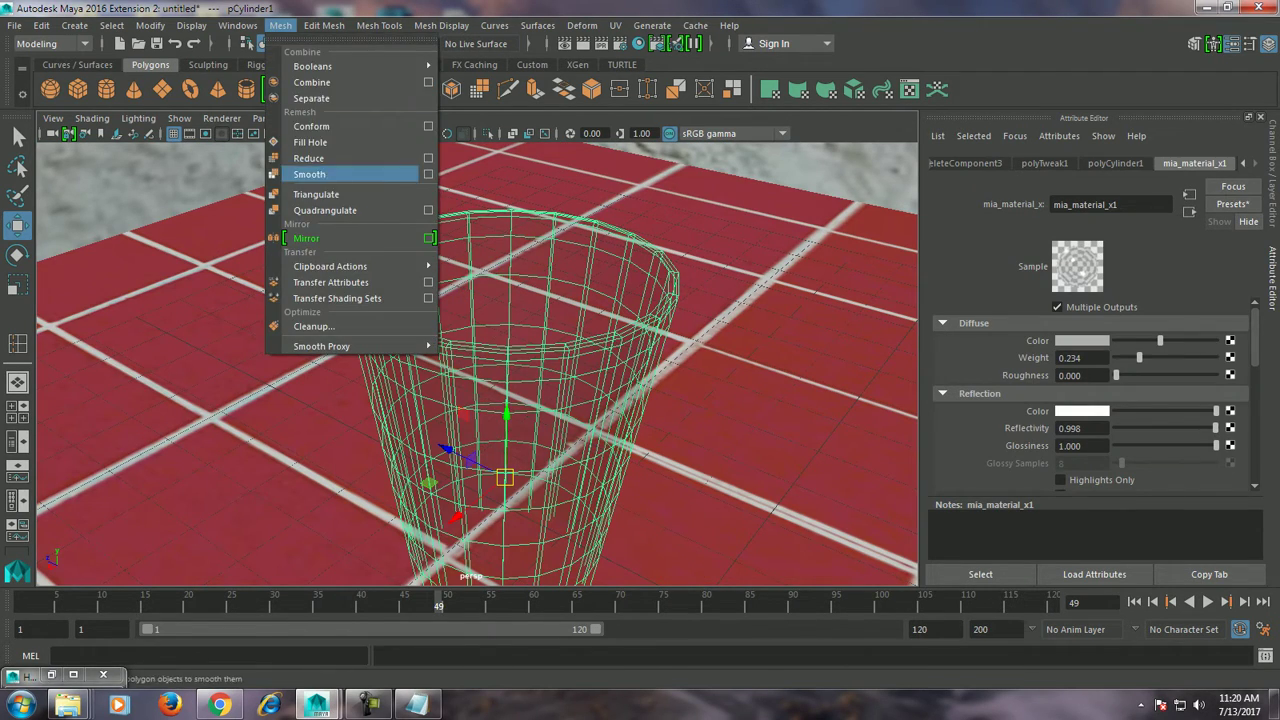
{"action": "left_click", "coordinate": [309, 174]}
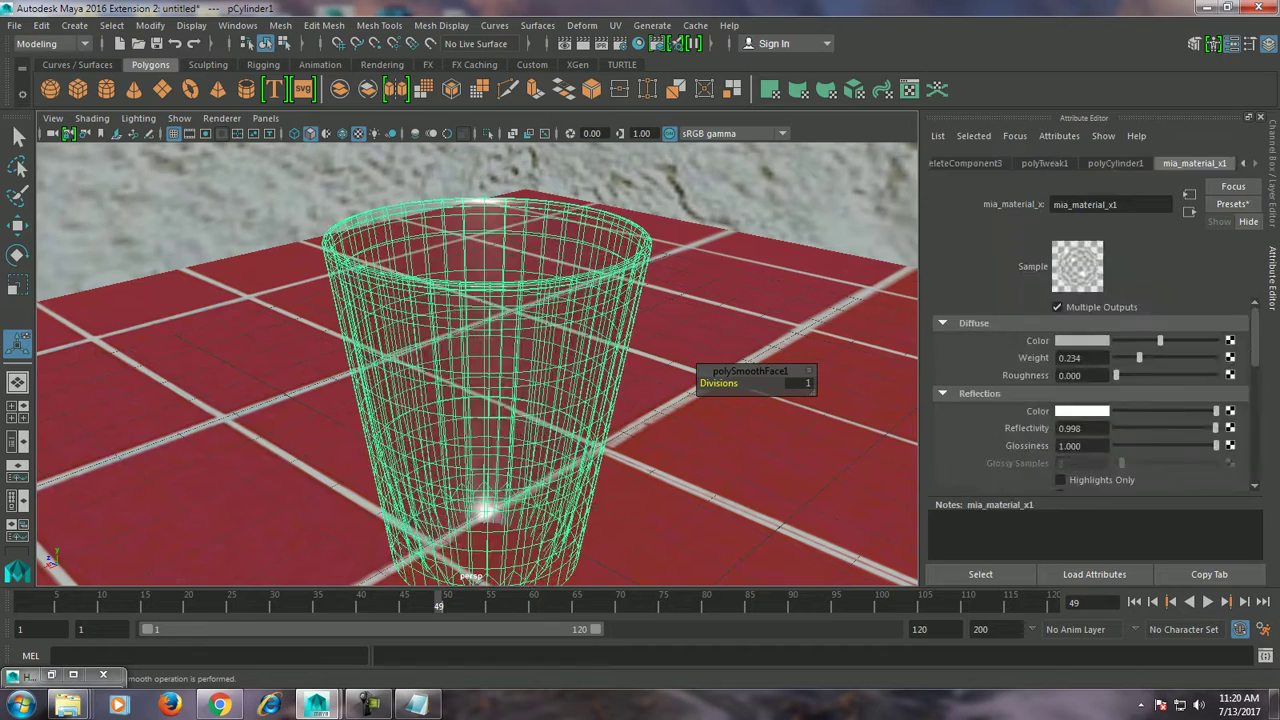
{"action": "left_click", "coordinate": [760, 480]}
{"action": "left_click_drag", "start_coordinate": [760, 480], "coordinate": [700, 380], "text": "alt"}
{"action": "left_click", "coordinate": [495, 400]}
{"action": "left_click_drag", "start_coordinate": [560, 420], "coordinate": [510, 395], "text": "alt"}
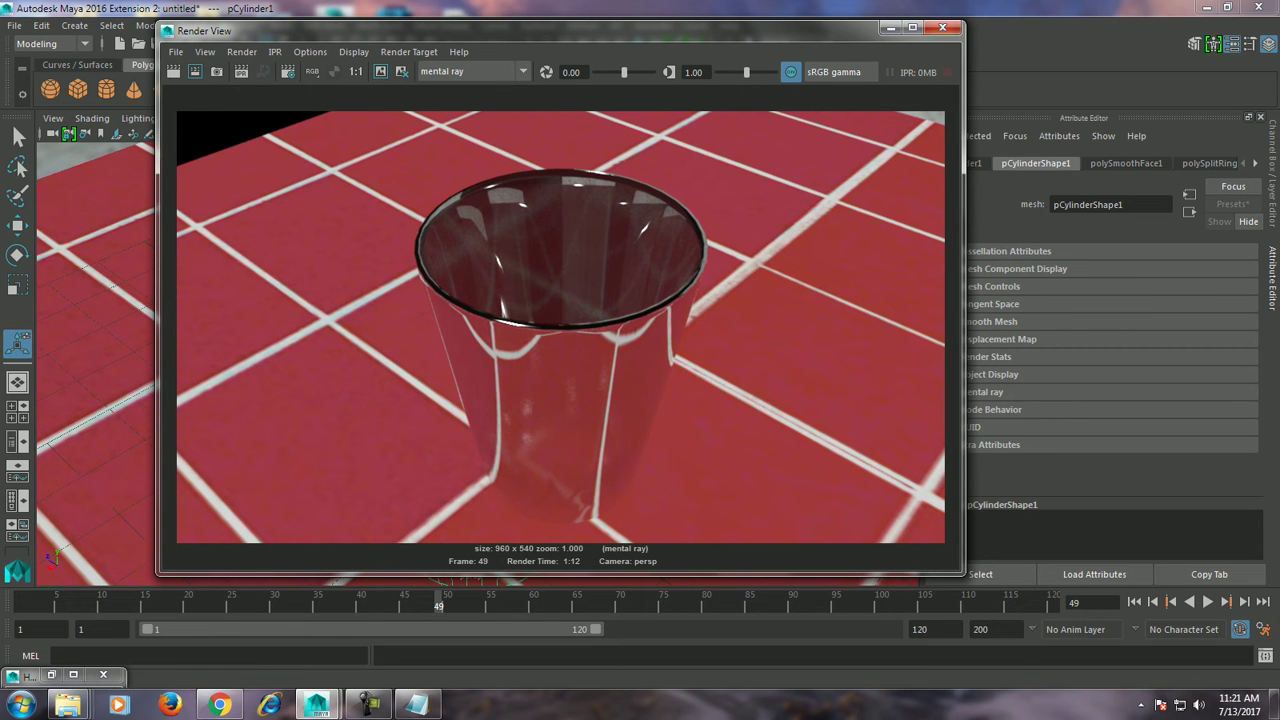
Close the Render View once the mental ray frame of the smoothed cup finishes.
{"action": "left_click", "coordinate": [942, 28]}
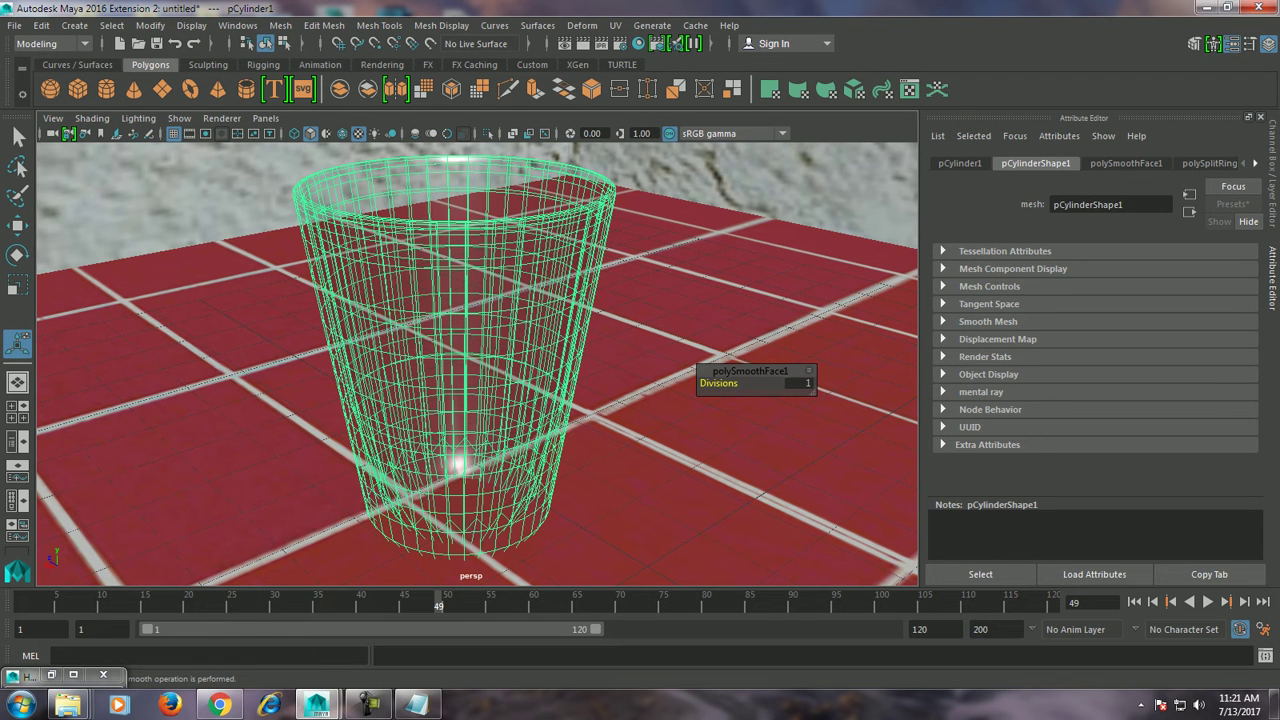
Lower the mia_material_x1 Reflectivity slider toward about 0.846.
{"action": "left_click", "coordinate": [1255, 162]}
{"action": "left_click", "coordinate": [1255, 162]}
{"action": "left_click", "coordinate": [1255, 162]}
{"action": "left_click", "coordinate": [1255, 162]}
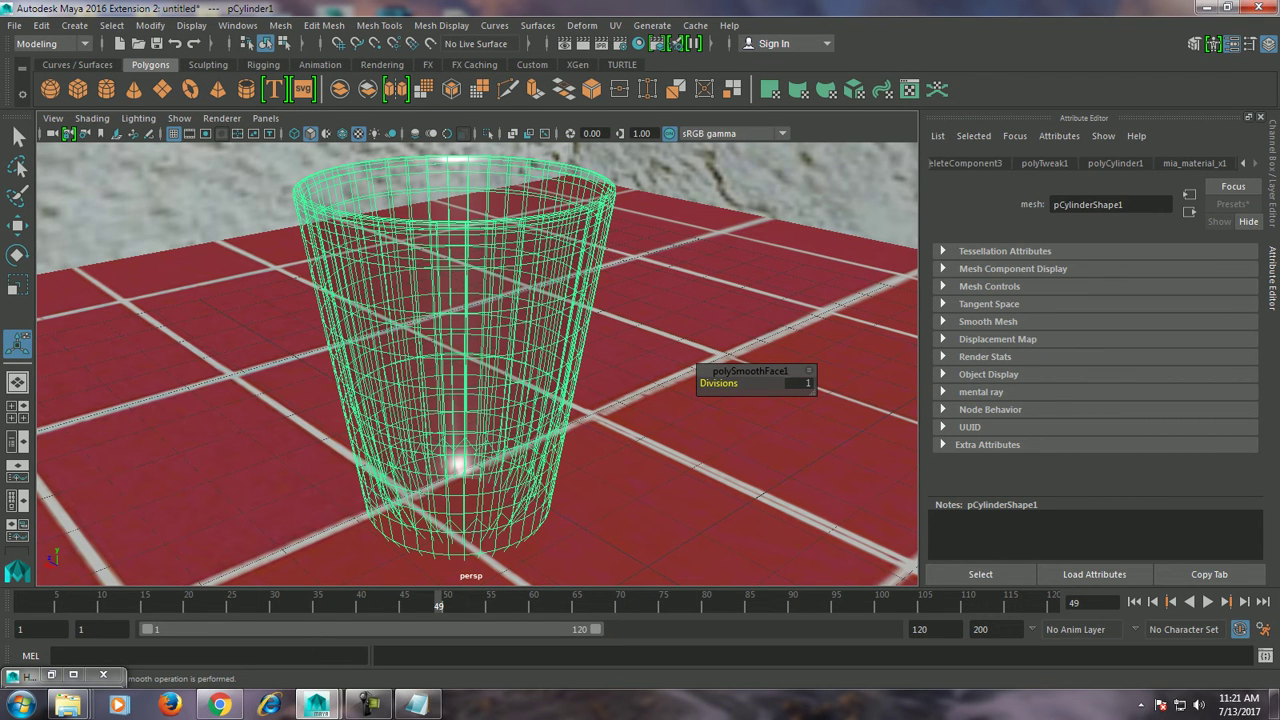
{"action": "left_click", "coordinate": [1195, 162]}
{"action": "scroll", "coordinate": [1090, 400], "scroll_direction": "down", "scroll_amount": 2}
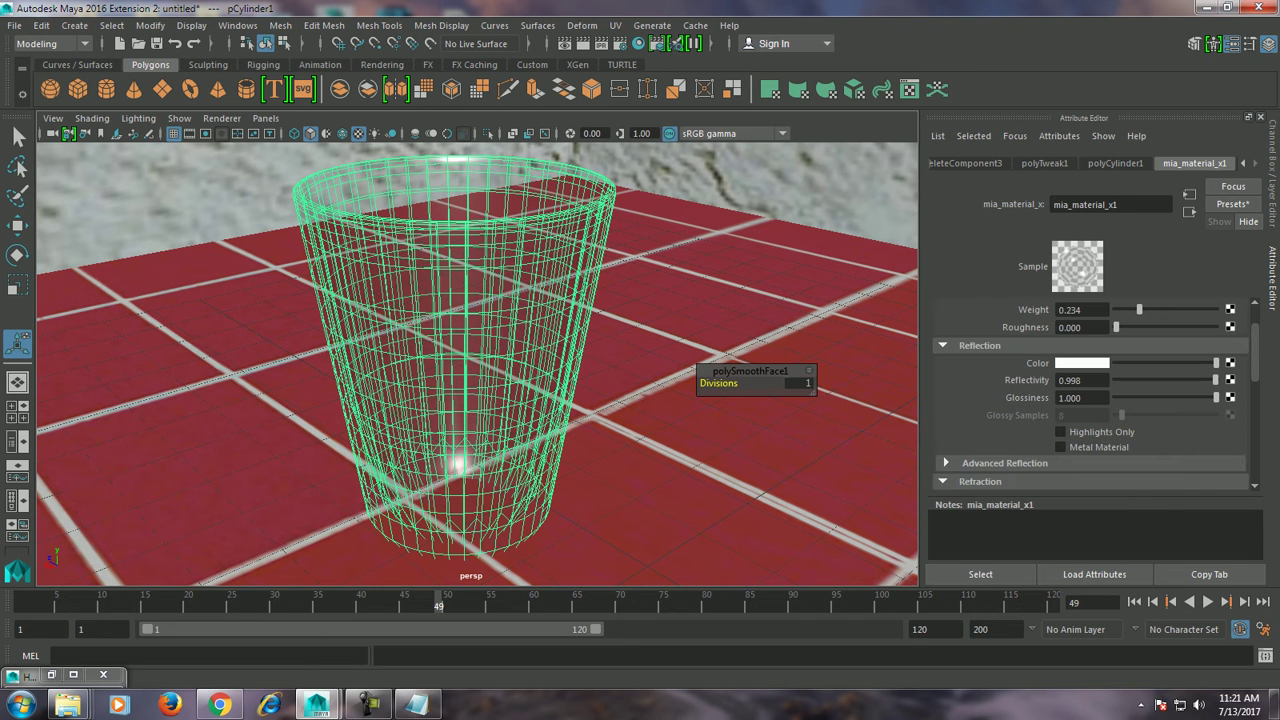
{"action": "mouse_move", "coordinate": [1216, 380]}
{"action": "left_mouse_down"}
{"action": "mouse_move", "coordinate": [1178, 380]}
{"action": "mouse_move", "coordinate": [1201, 380]}
{"action": "left_mouse_up"}
Look through the glass material's settings and expand the Anisotropy section.
{"action": "scroll", "coordinate": [1090, 400], "scroll_direction": "down", "scroll_amount": 2}
{"action": "scroll", "coordinate": [1090, 400], "scroll_direction": "down", "scroll_amount": 2}
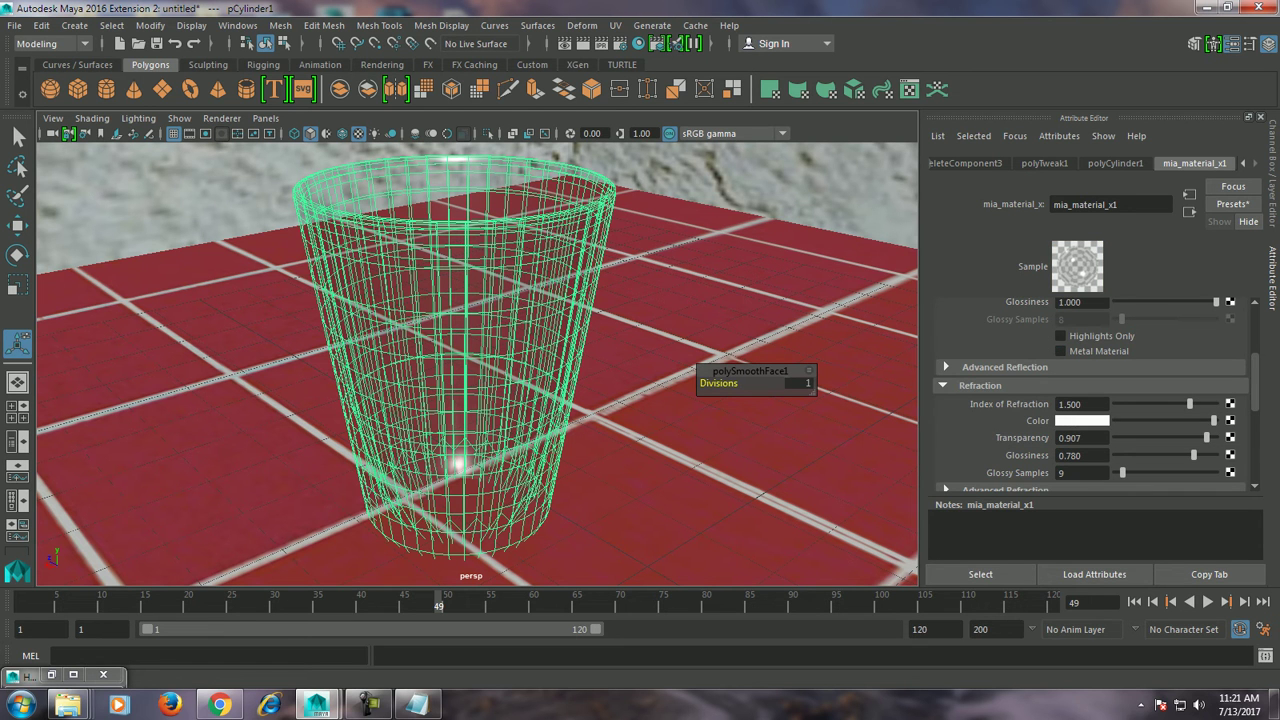
{"action": "scroll", "coordinate": [1090, 400], "scroll_direction": "down", "scroll_amount": 2}
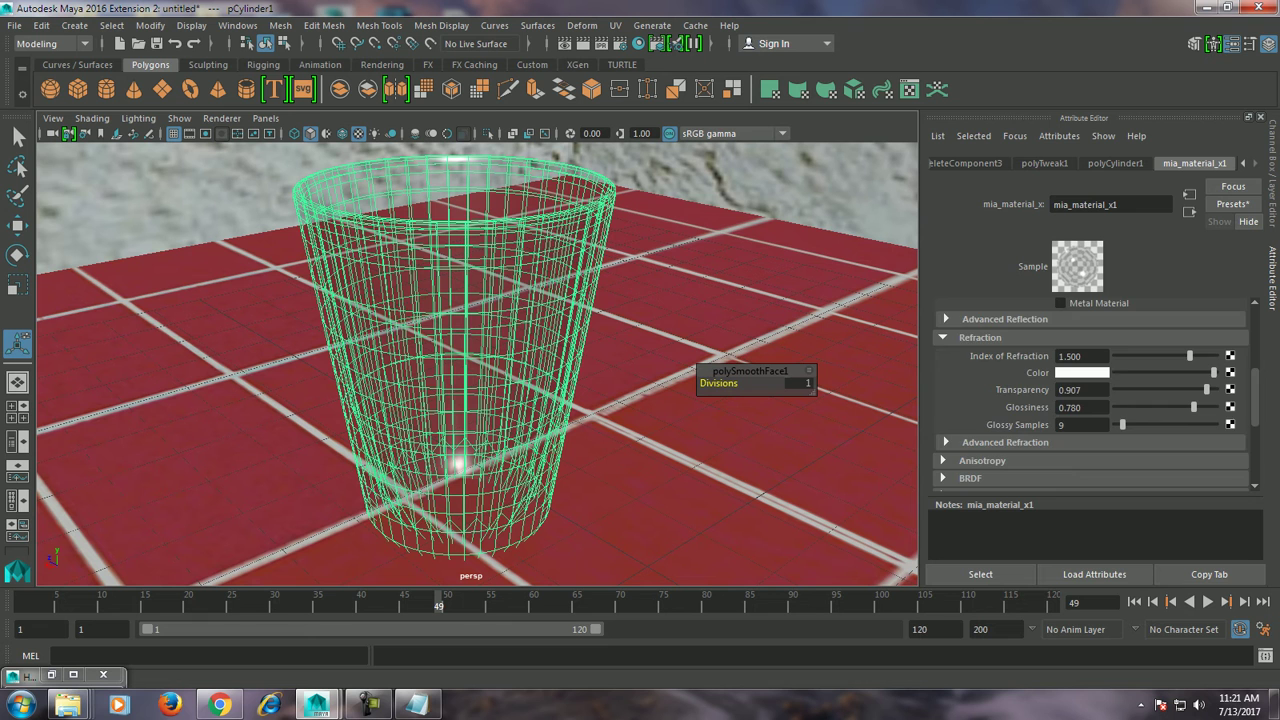
{"action": "scroll", "coordinate": [1090, 400], "scroll_direction": "down", "scroll_amount": 4}
{"action": "left_click", "coordinate": [982, 364]}
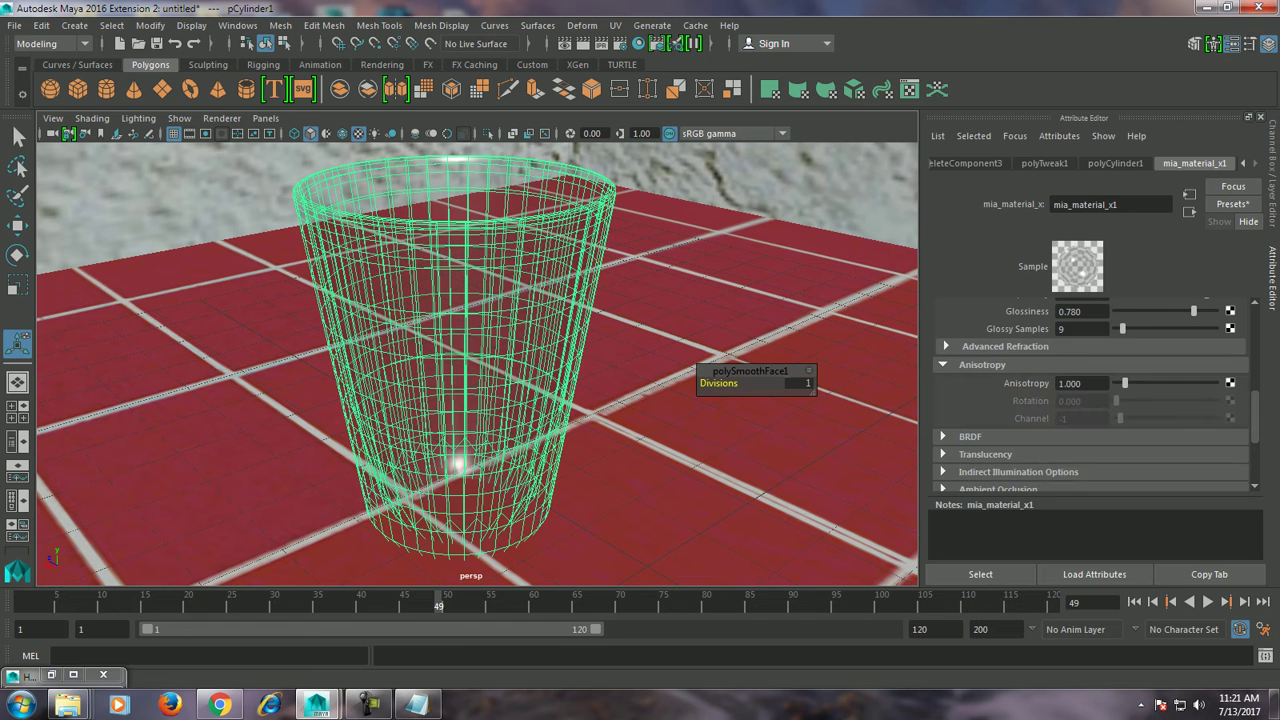
{"action": "scroll", "coordinate": [1090, 400], "scroll_direction": "up", "scroll_amount": 4}
{"action": "scroll", "coordinate": [477, 364], "scroll_direction": "up", "scroll_amount": 3}
{"action": "scroll", "coordinate": [477, 364], "scroll_direction": "up", "scroll_amount": 3}
{"action": "scroll", "coordinate": [477, 364], "scroll_direction": "down", "scroll_amount": 4}
{"action": "scroll", "coordinate": [477, 364], "scroll_direction": "down", "scroll_amount": 1}
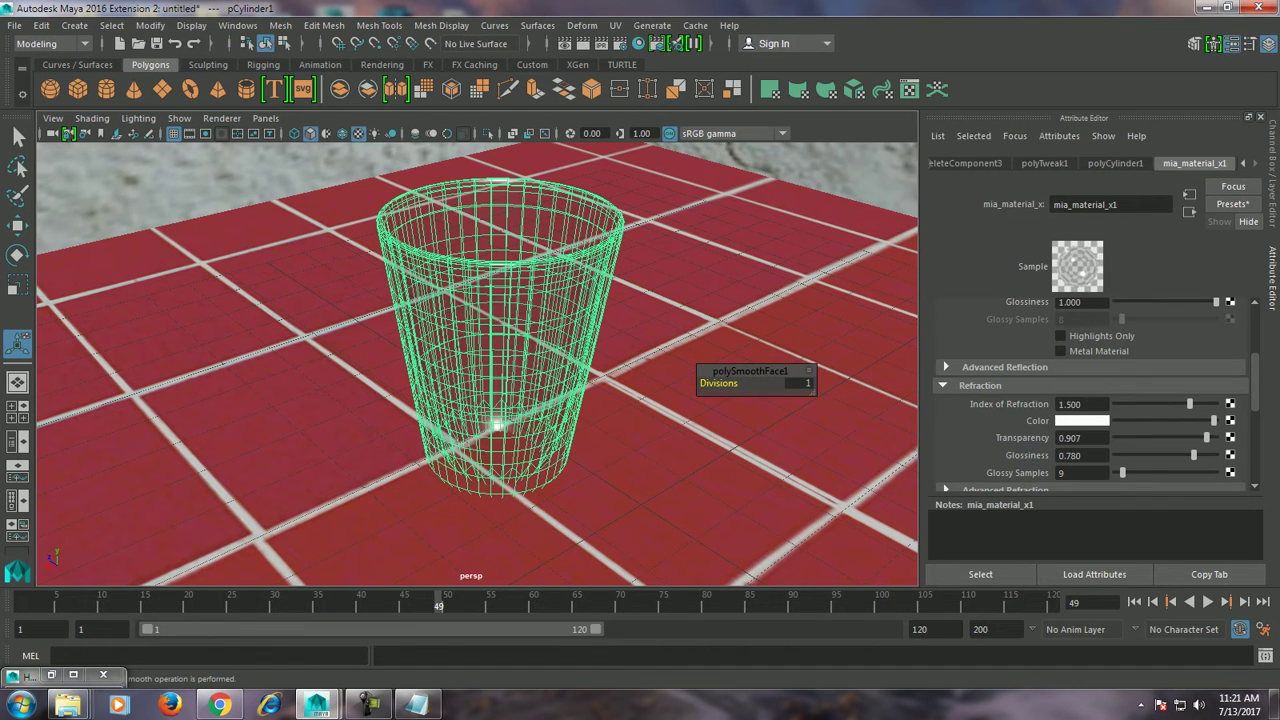
Switch to Notepad and type the closing line 'Thanks for watching..'.
{"action": "key", "text": "alt+Tab"}
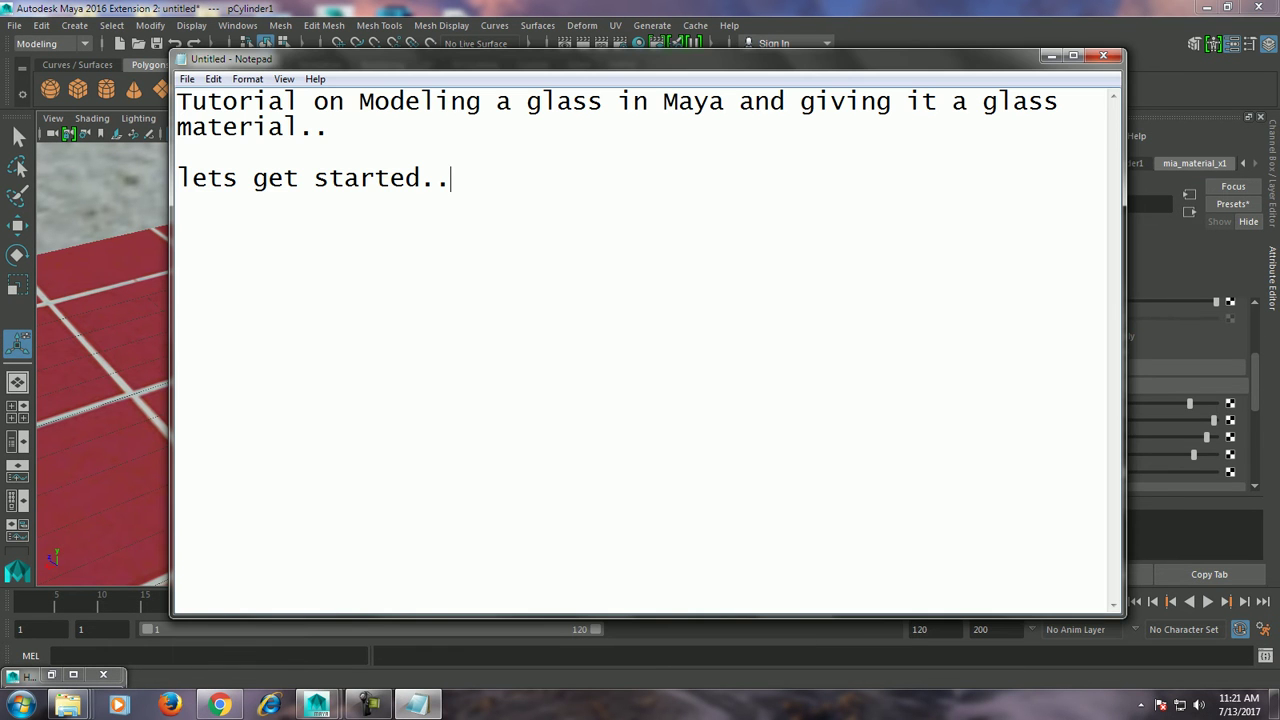
{"action": "type", "text": "Thanks for watching.."}
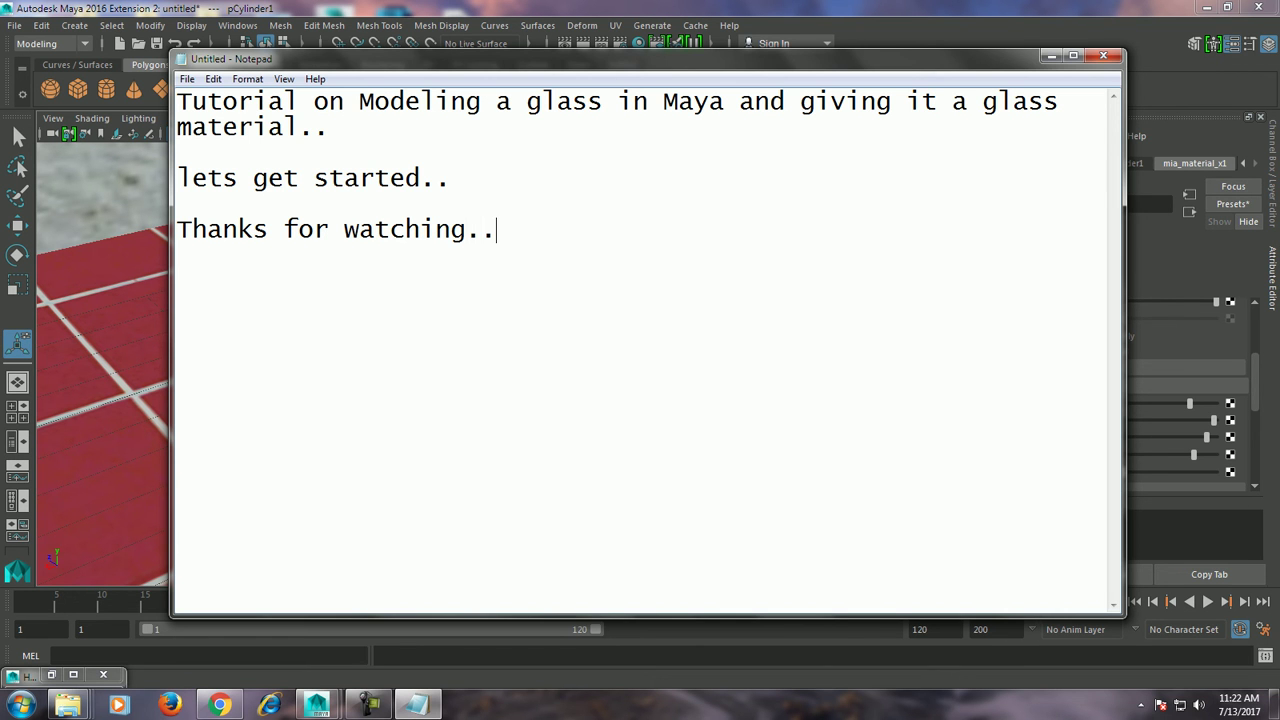